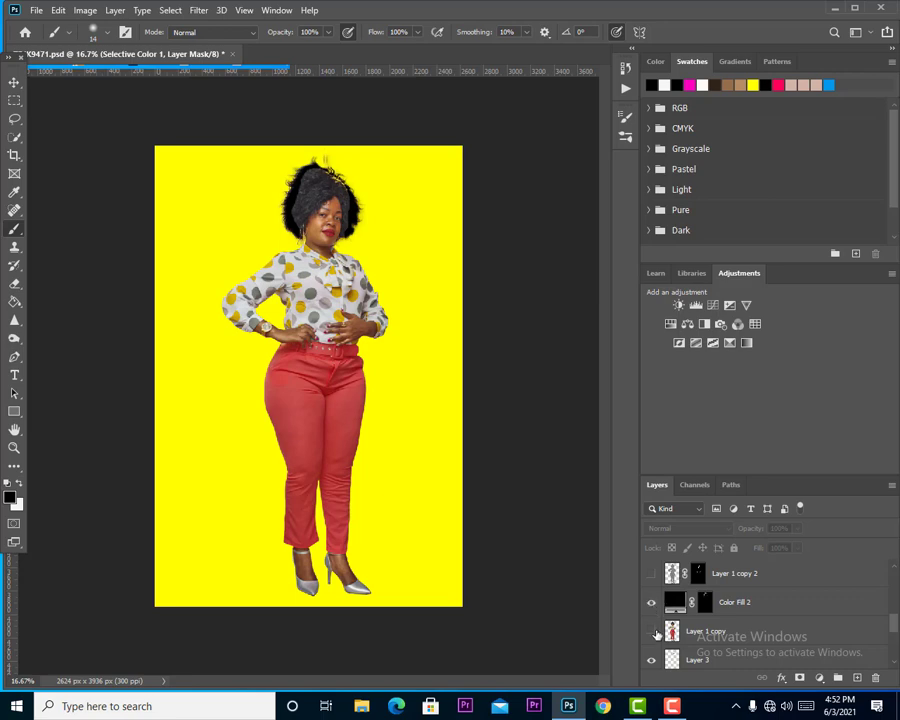
Turn on the visibility of the hidden retouching and adjustment layers from Layer 1 copy 2 up to Curves 1.
scroll(675, 593, "up", 2)
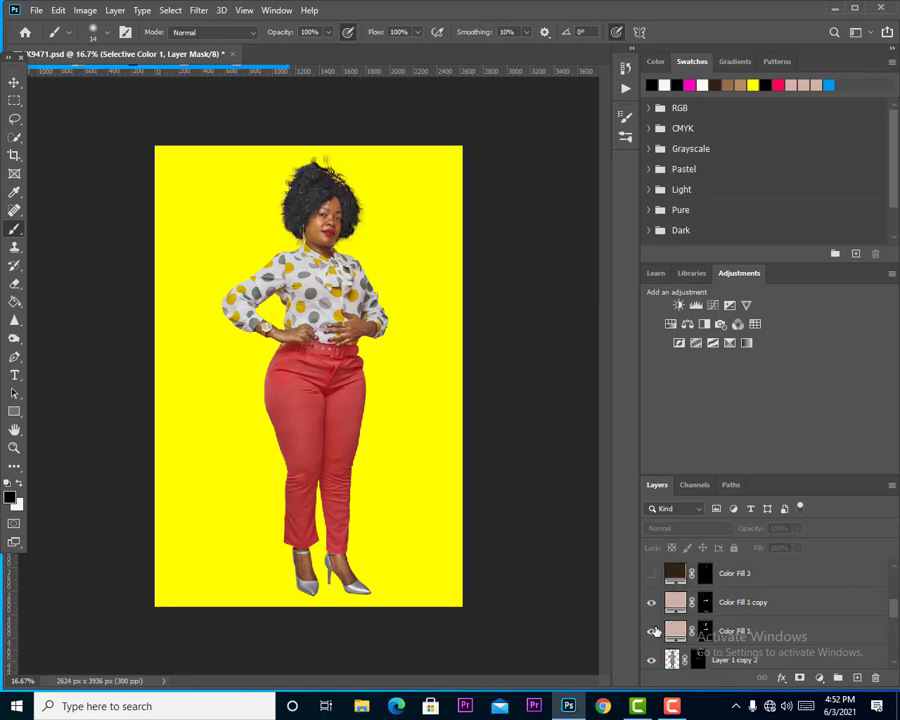
scroll(651, 608, "up", 2)
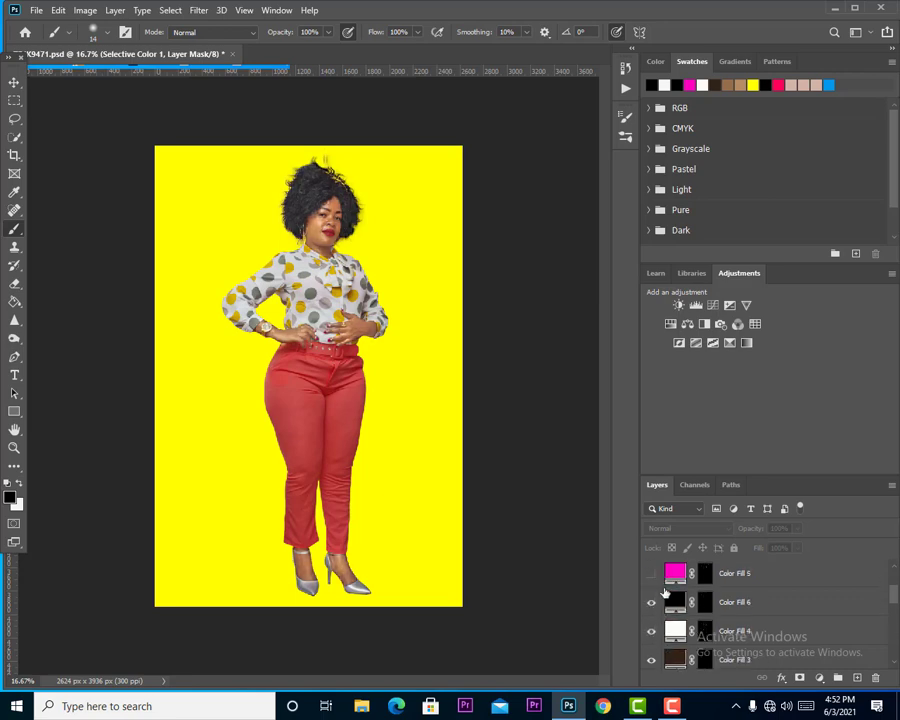
scroll(655, 610, "up", 2)
left_click(662, 631)
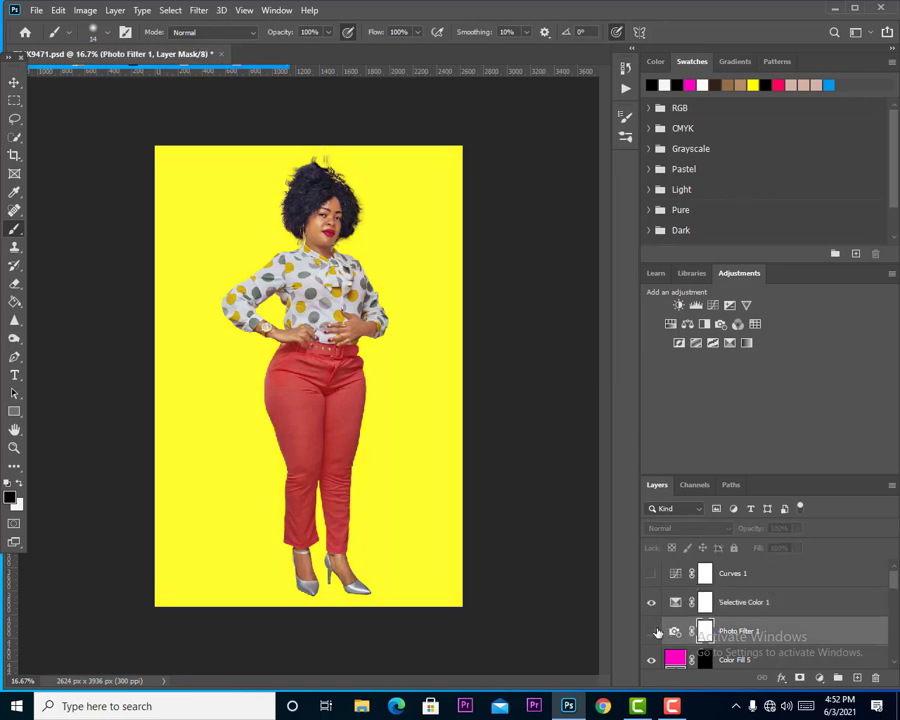
left_click(652, 631)
left_click(652, 574)
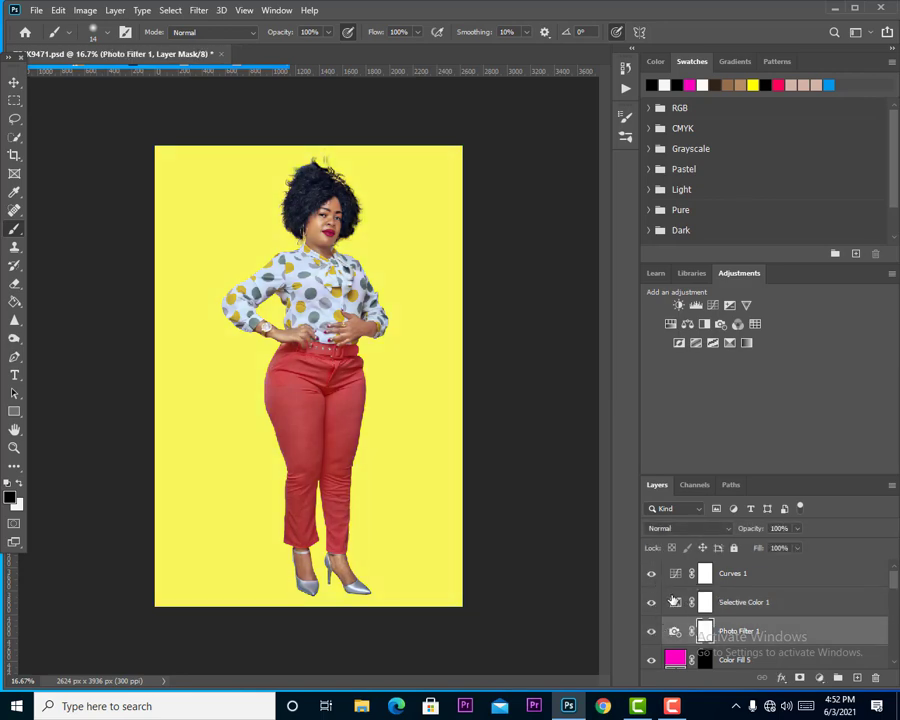
Fill the yellow backdrop on Layer 2 with RGB red using the Paint Bucket tool.
scroll(678, 634, "down", 5)
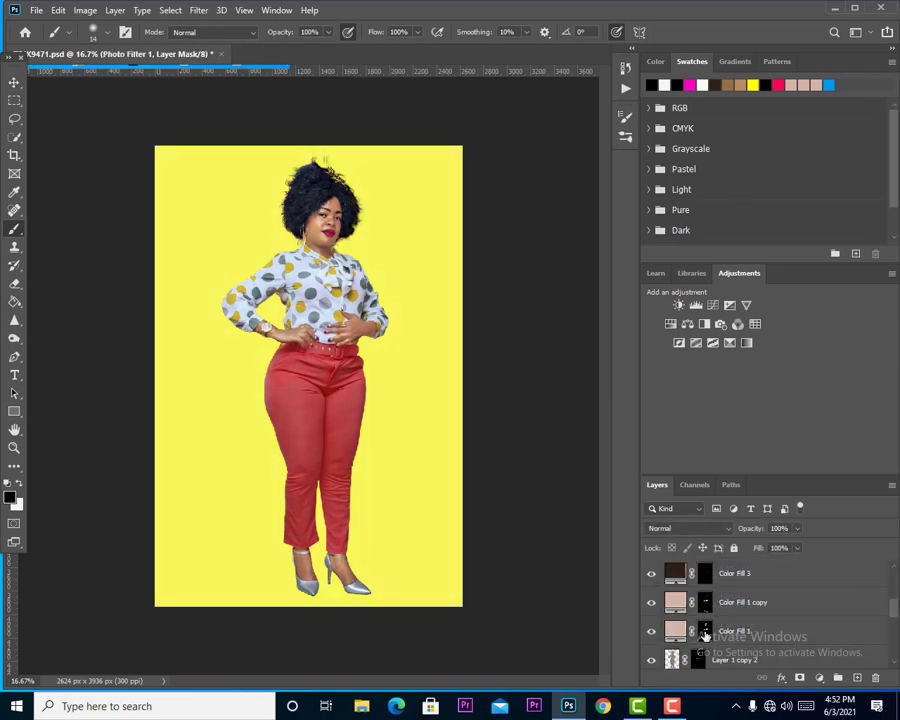
scroll(705, 635, "down", 2)
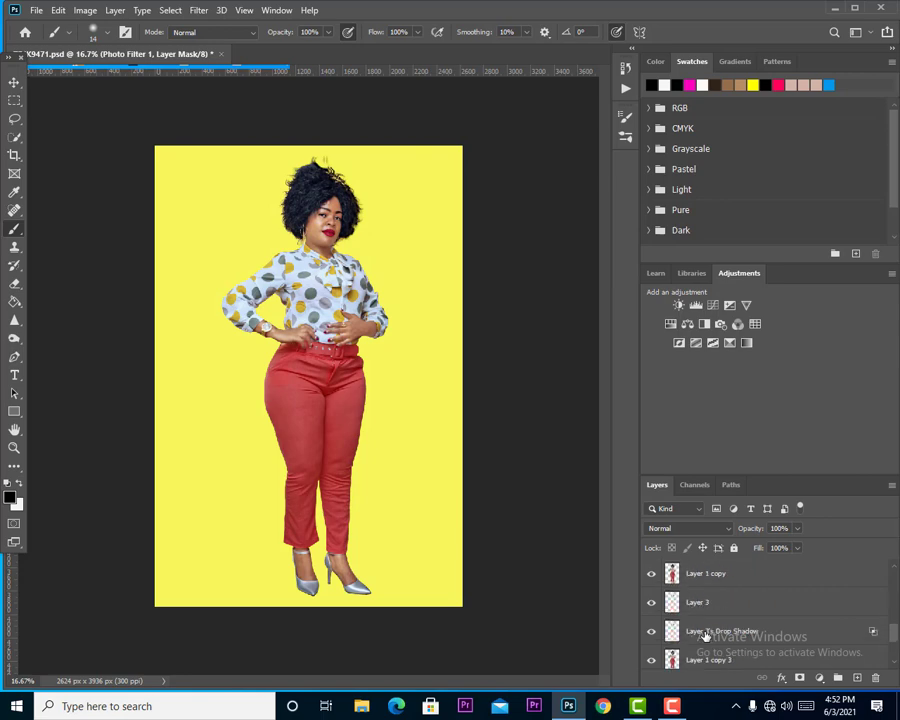
scroll(705, 635, "down", 2)
left_click(695, 654)
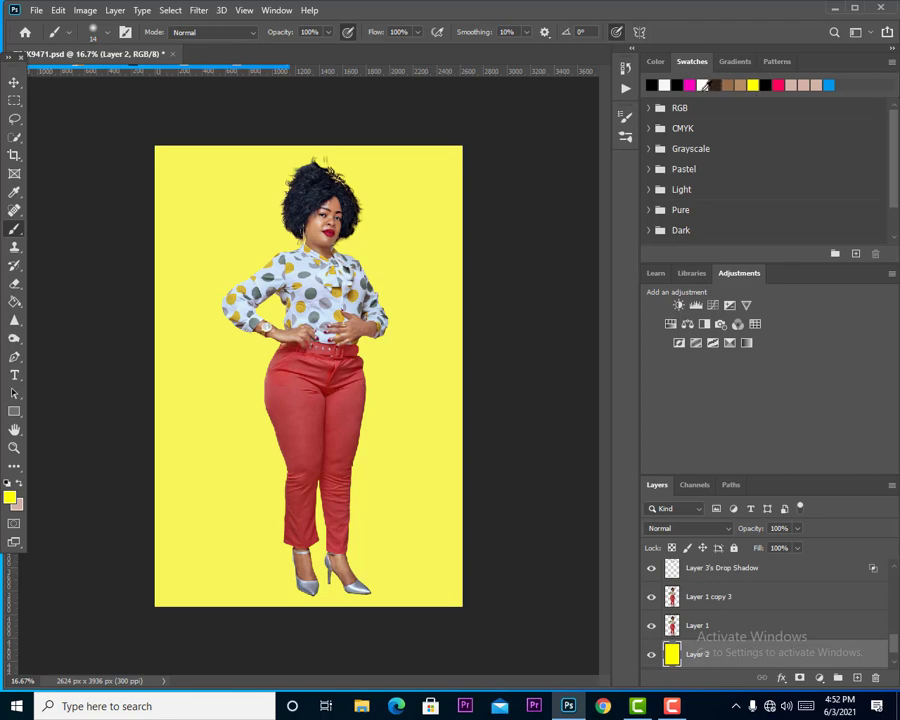
left_click(649, 108)
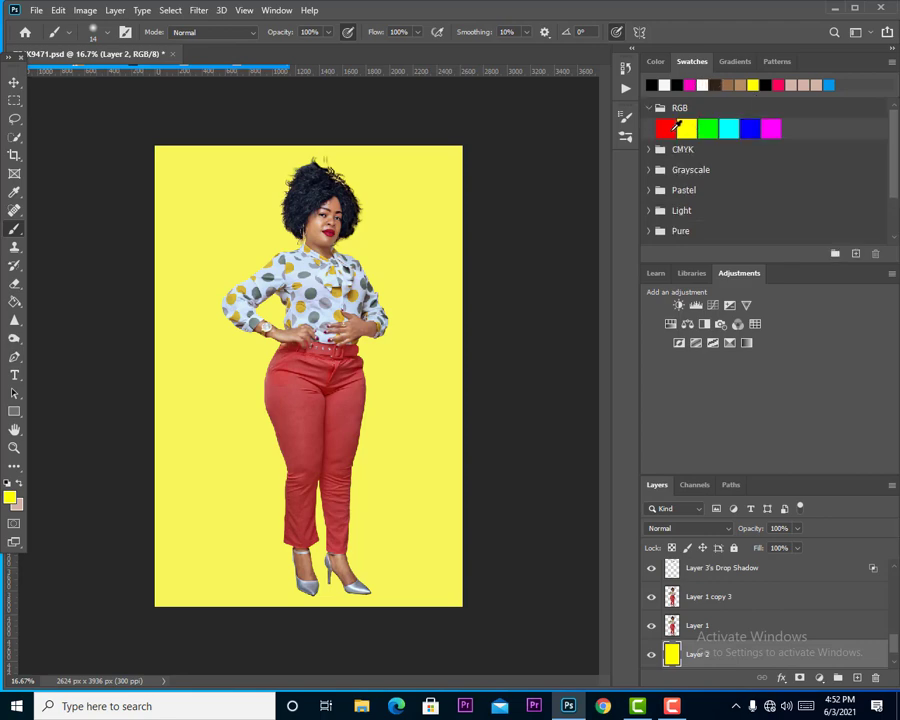
left_click(666, 129)
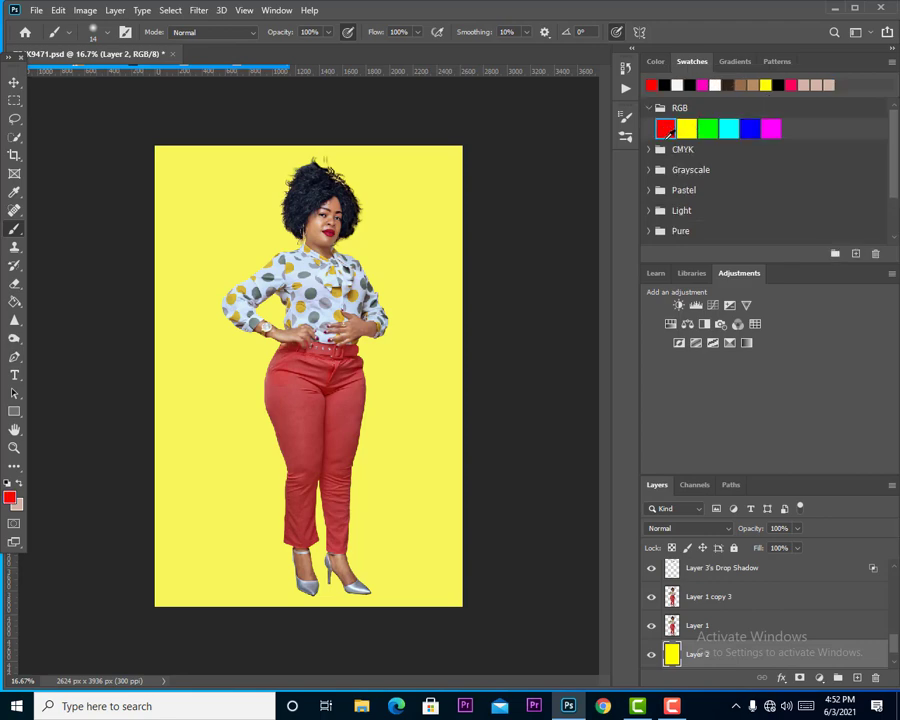
left_click(14, 301)
left_click(424, 314)
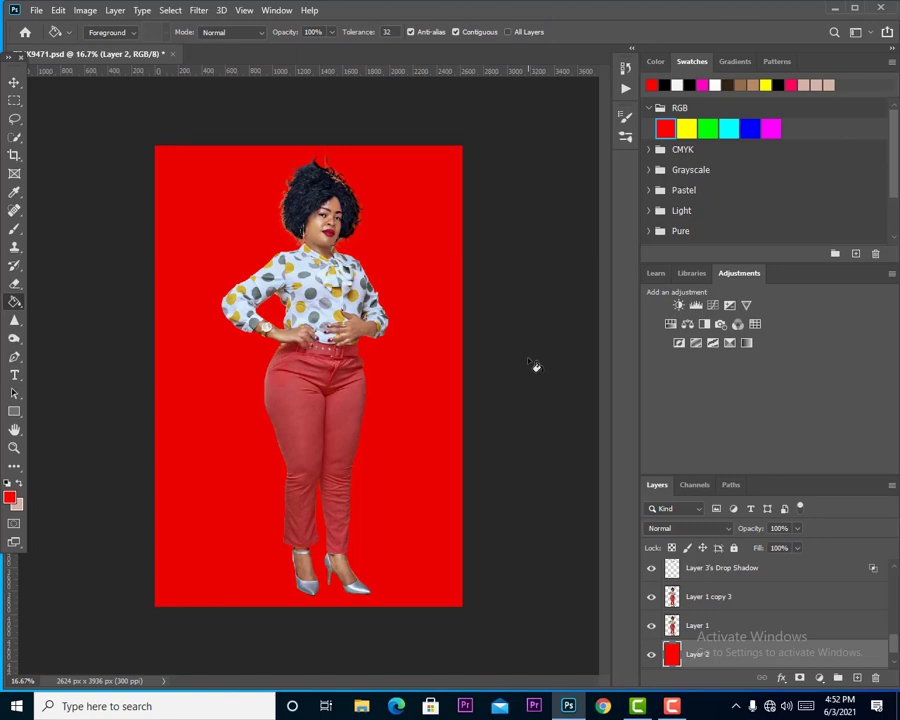
Select the Background layer with the original photo and hide all other layers.
left_click(15, 83)
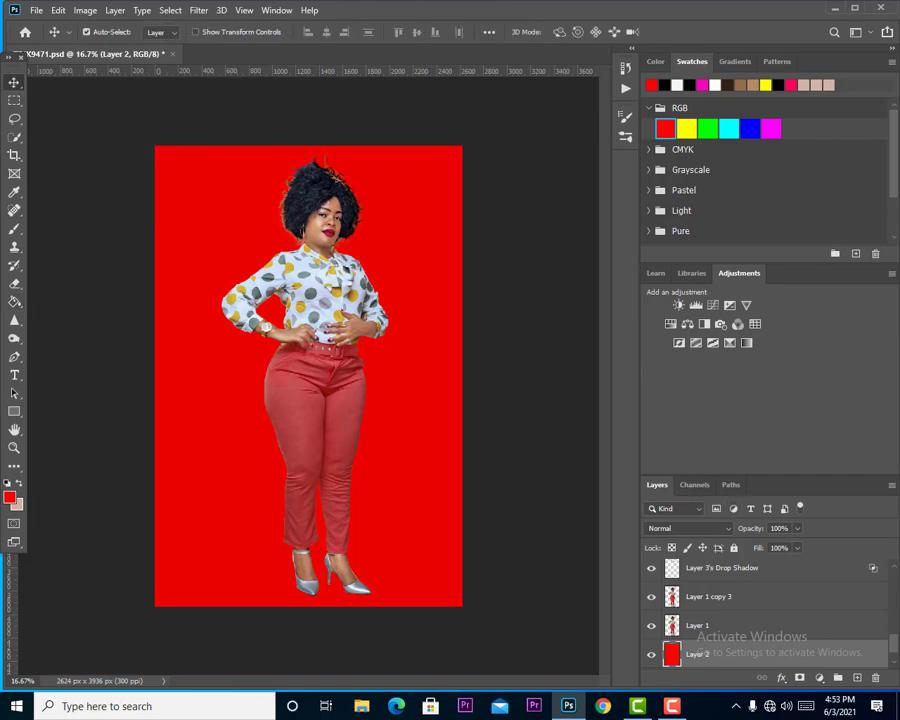
left_click_drag(893, 650, 893, 662)
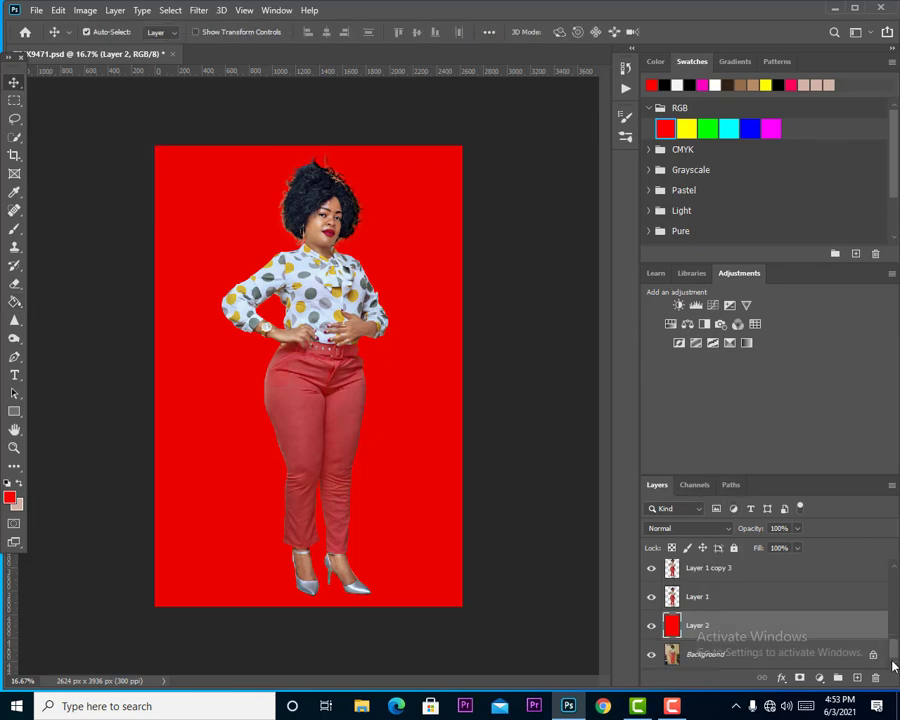
left_click(659, 653)
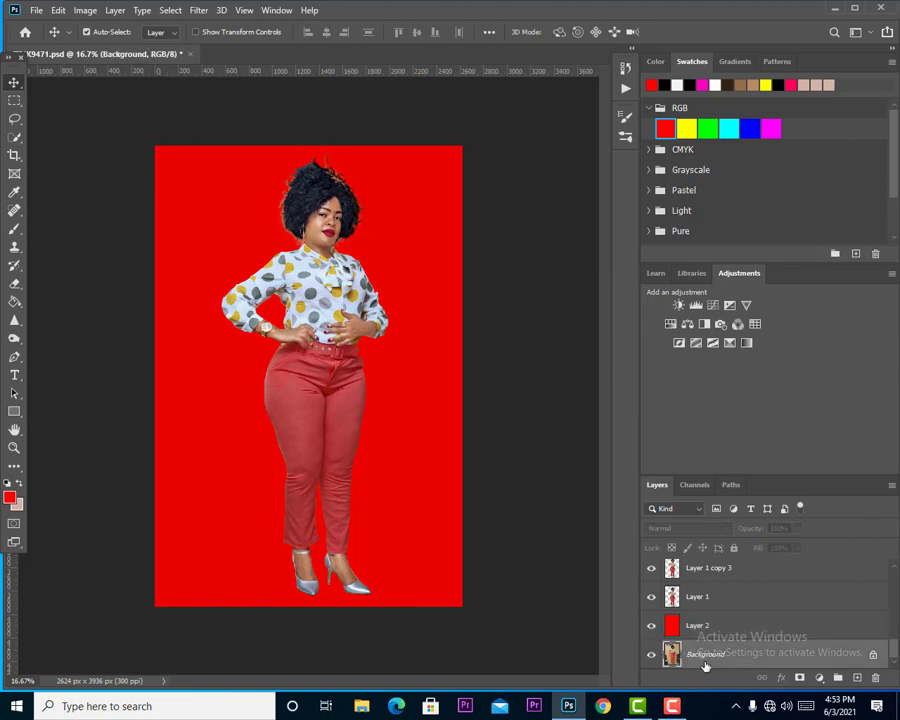
left_click(651, 654, "alt")
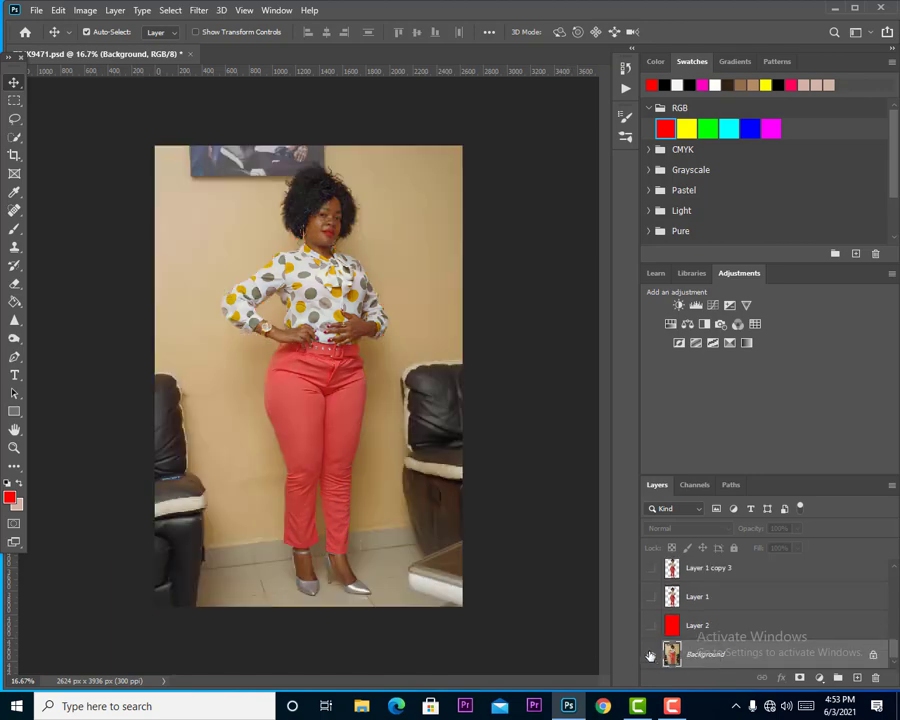
Lasso the feet with the surrounding floor, copy the selection to a new layer, and hide the Background layer.
left_click(15, 121)
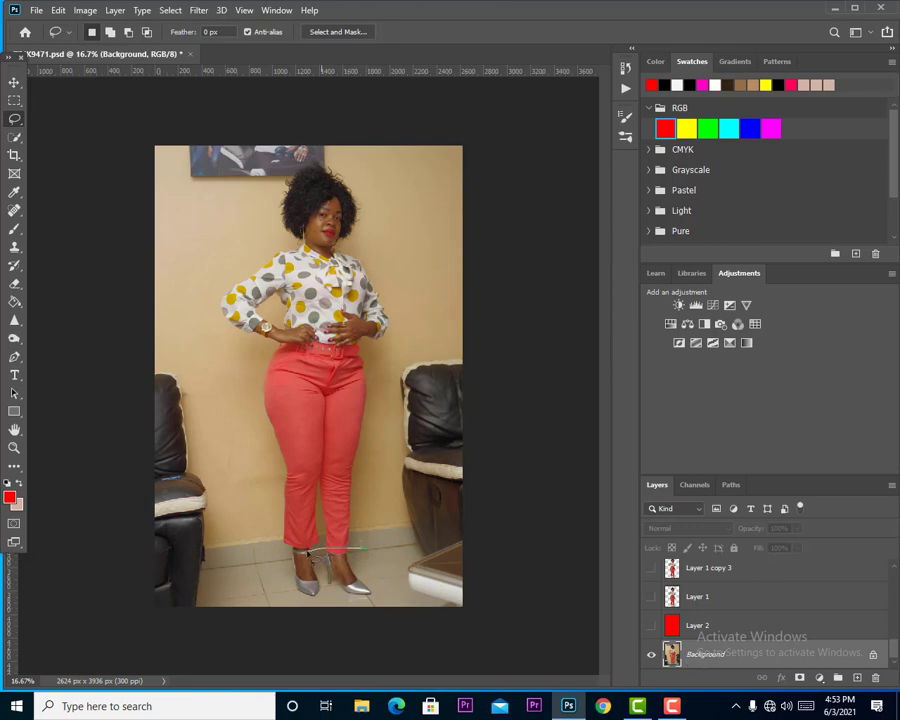
mouse_move(308, 551)
left_mouse_down()
mouse_move(290, 565)
mouse_move(289, 592)
mouse_move(332, 608)
mouse_move(378, 604)
mouse_move(372, 551)
left_mouse_up()
key("ctrl+j")
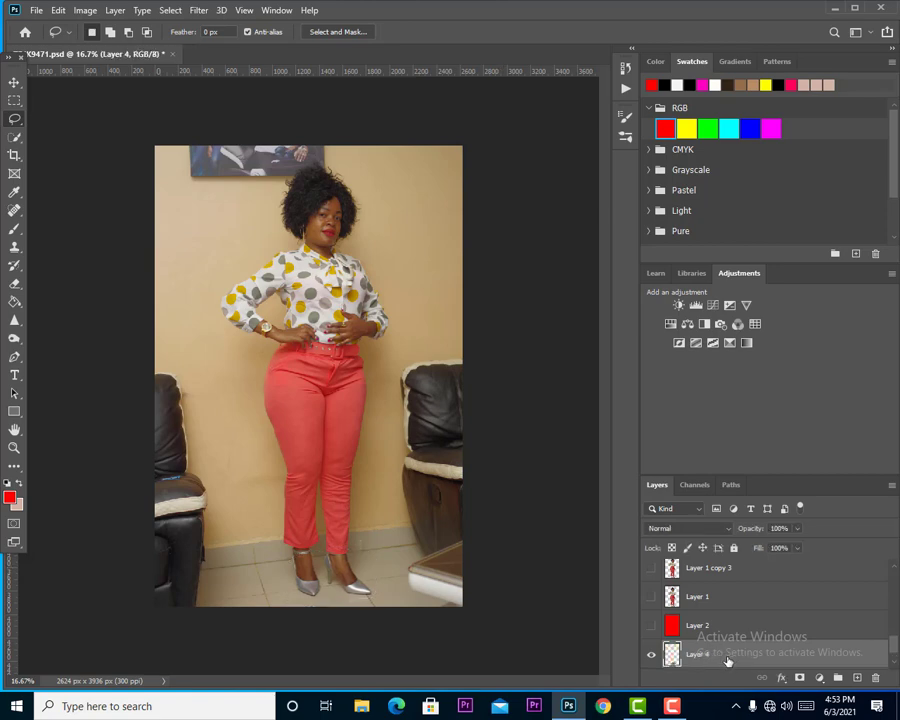
scroll(665, 642, "down", 1)
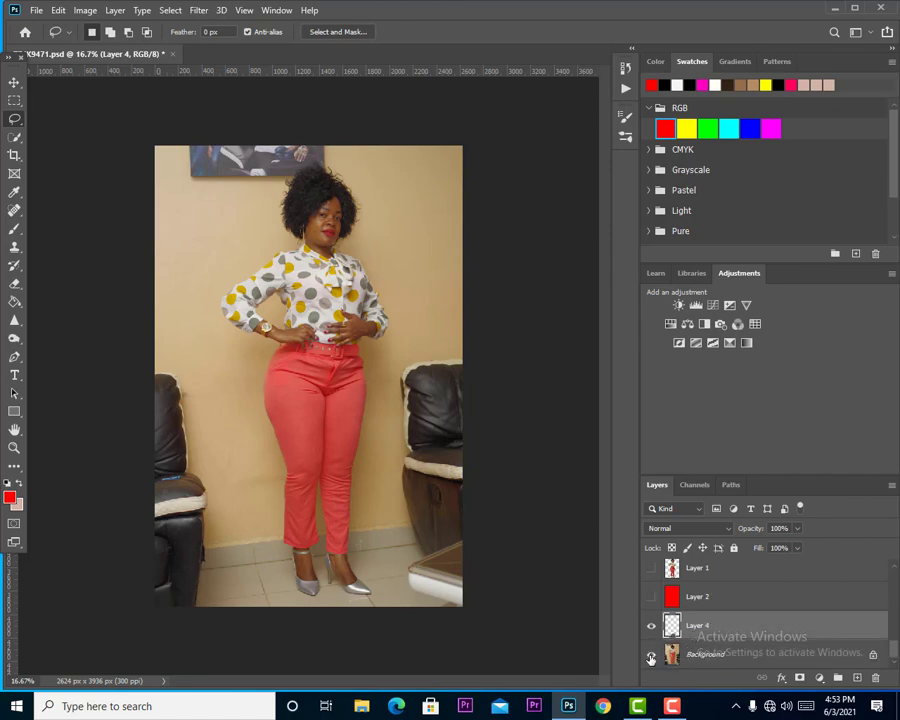
left_click(651, 657)
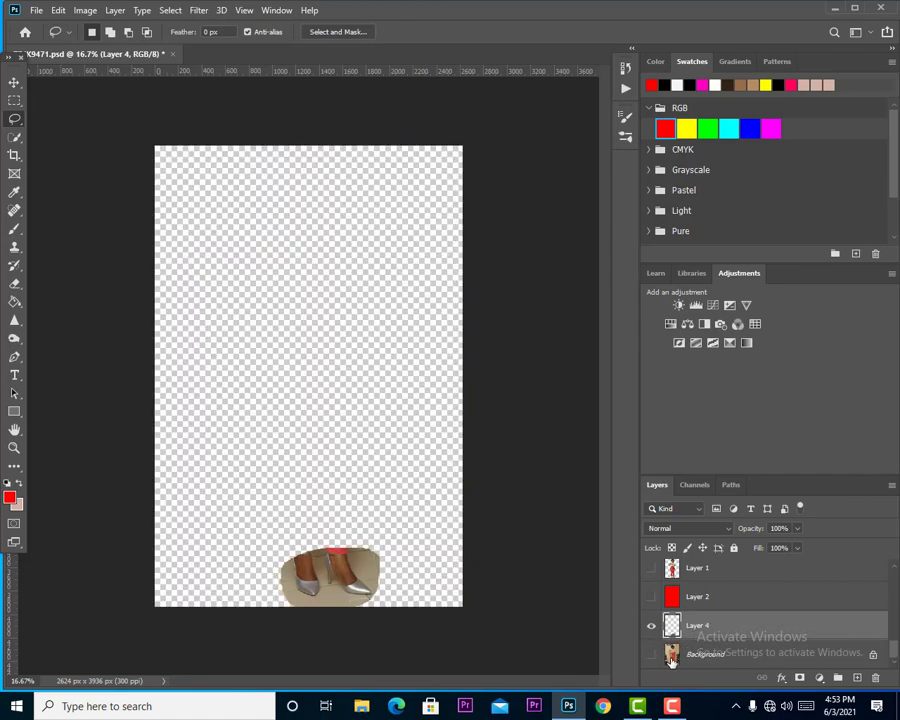
Move the copied feet layer directly below Layer 1 copy, and show Layer 1 copy and the red Layer 2.
left_click_drag(704, 630, 758, 622)
left_click(651, 597)
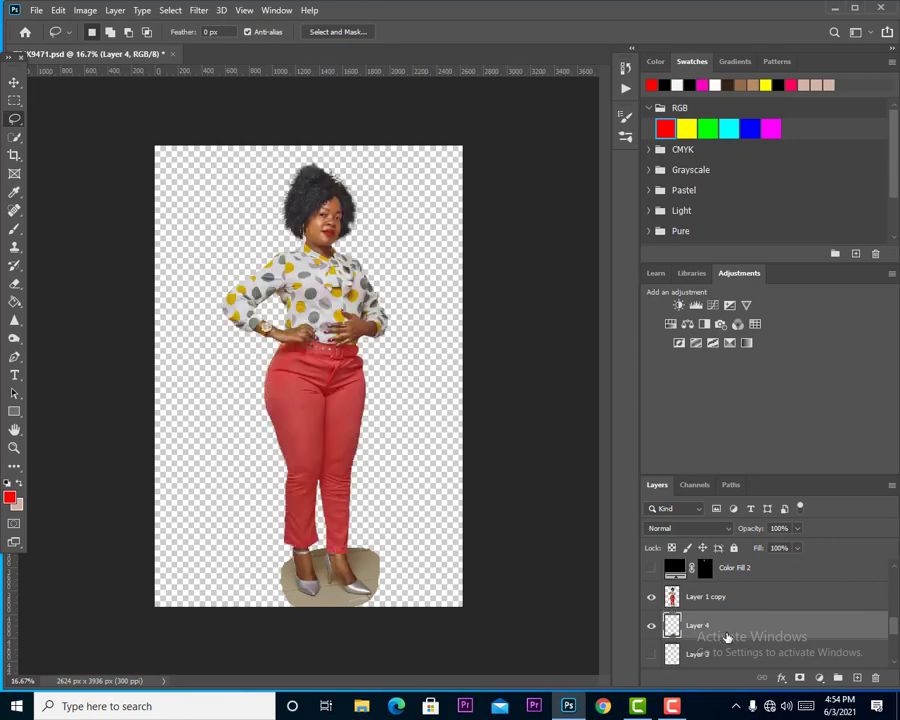
scroll(733, 645, "down", 5)
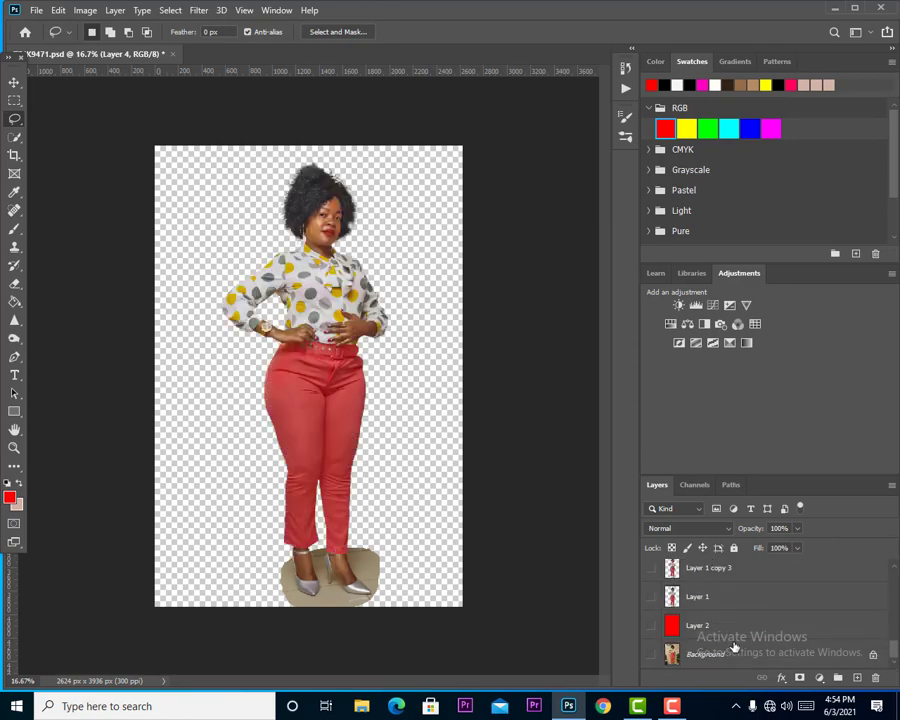
left_click(651, 625)
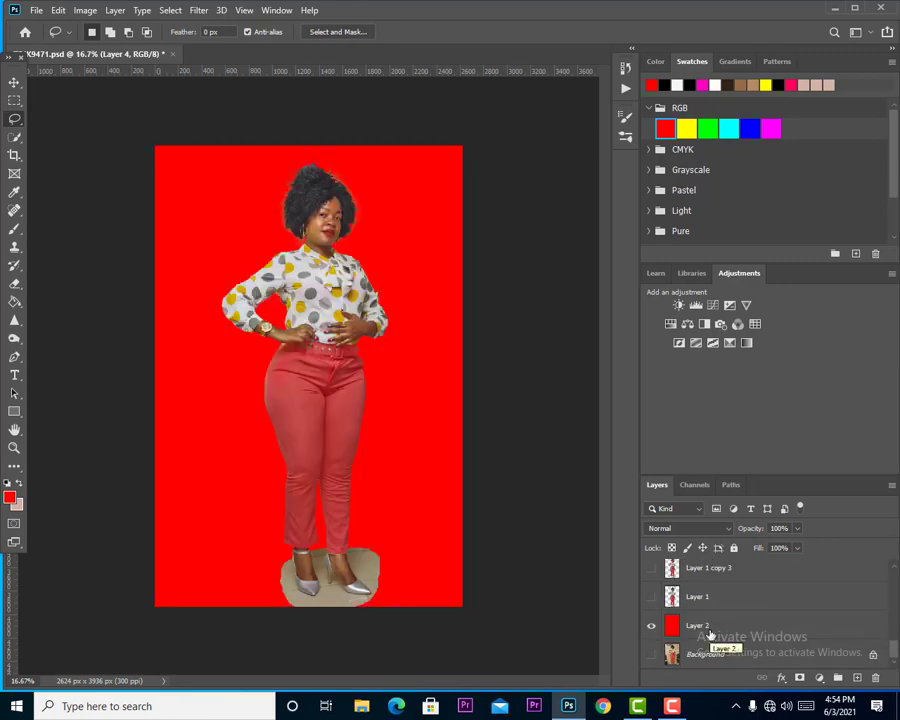
Set the blend mode of the copied feet layer to Multiply.
scroll(689, 622, "up", 5)
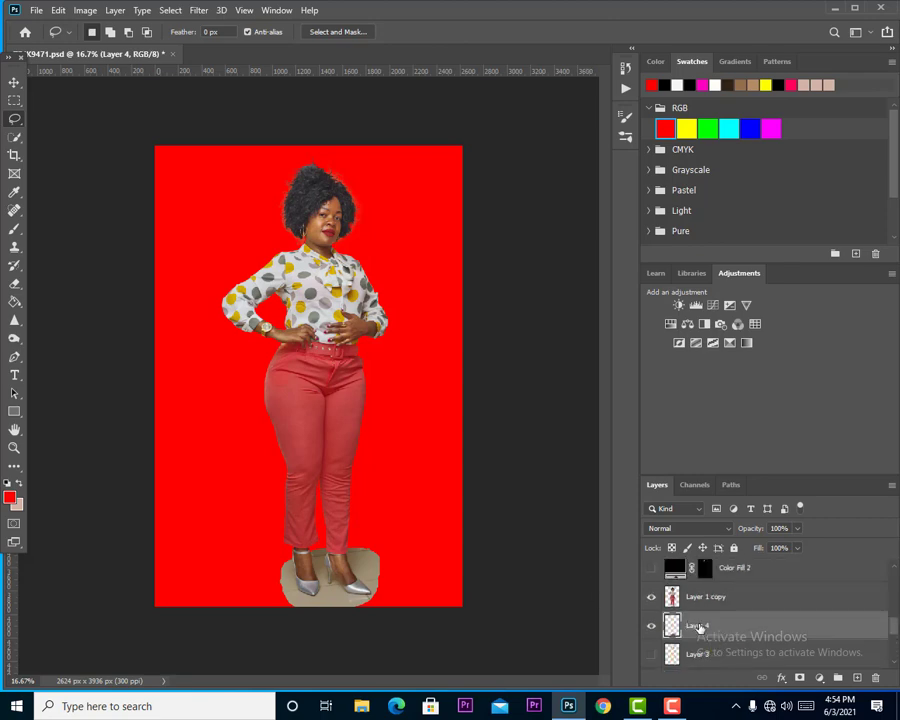
left_click(670, 531)
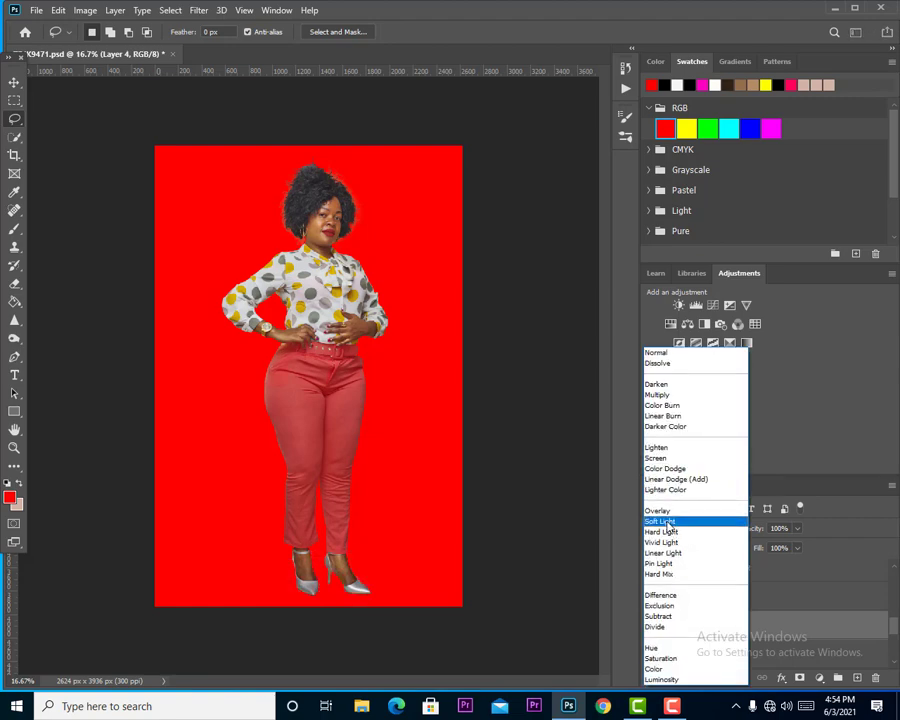
left_click(662, 397)
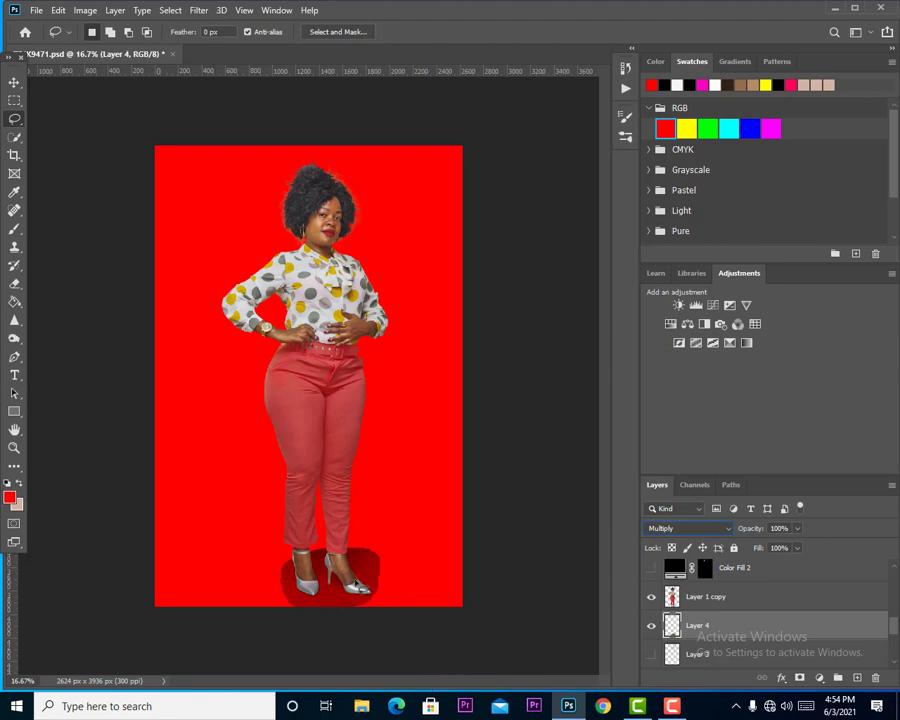
Erase the outer edges of the floor patch around the feet with a soft 480 px eraser, leaving a soft shadow.
left_click(15, 286)
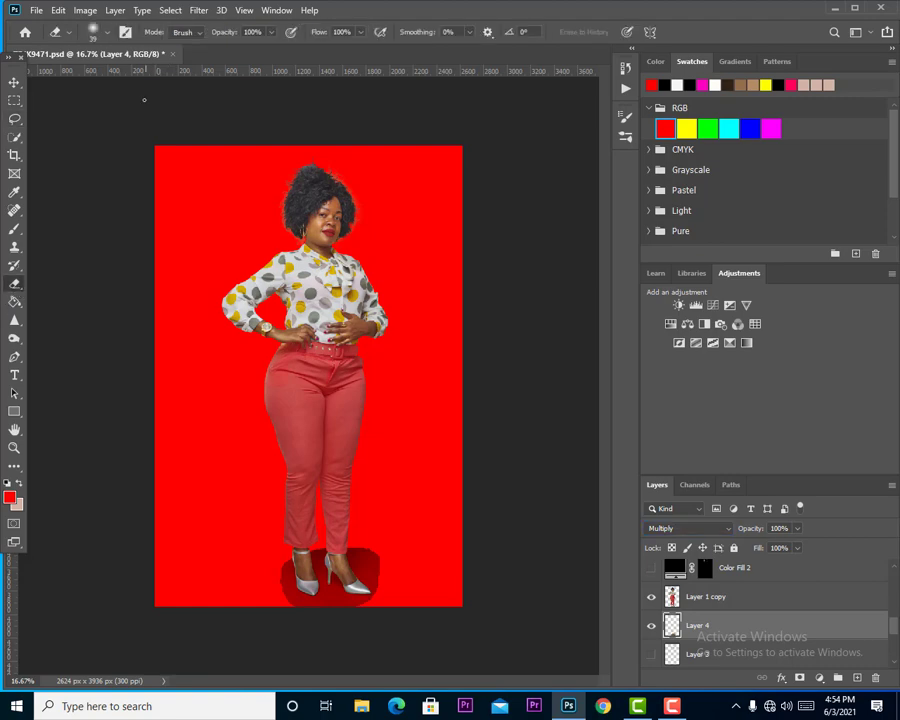
left_click(92, 31)
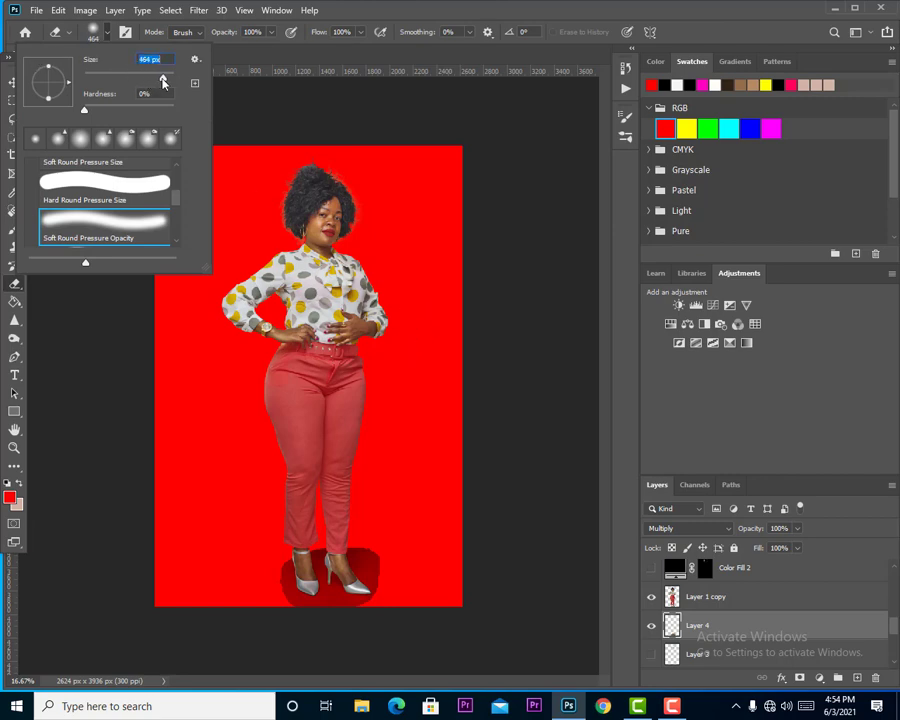
left_click_drag(163, 82, 166, 84)
mouse_move(404, 544)
left_mouse_down()
mouse_move(262, 538)
mouse_move(417, 520)
mouse_move(328, 522)
mouse_move(393, 560)
mouse_move(398, 588)
mouse_move(400, 556)
mouse_move(402, 594)
mouse_move(400, 573)
mouse_move(317, 624)
mouse_move(261, 532)
mouse_move(255, 562)
mouse_move(258, 569)
mouse_move(265, 546)
mouse_move(280, 629)
left_mouse_up()
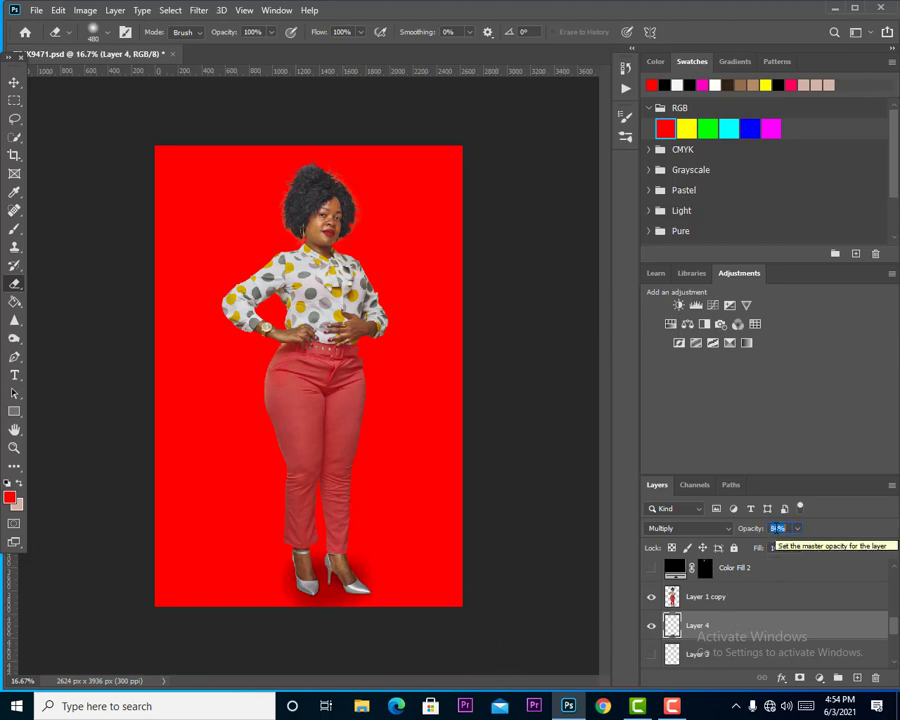
Set the feet shadow layer's opacity to 79% and its fill to 90%.
type("79")
key("Return")
scroll(780, 552, "down", 6)
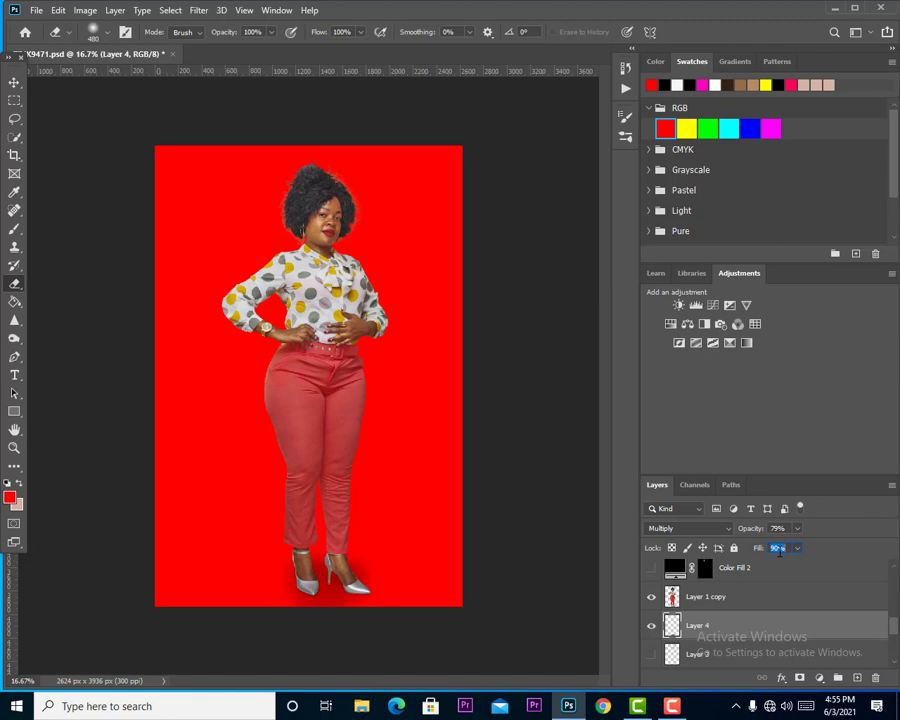
scroll(703, 635, "up", 1)
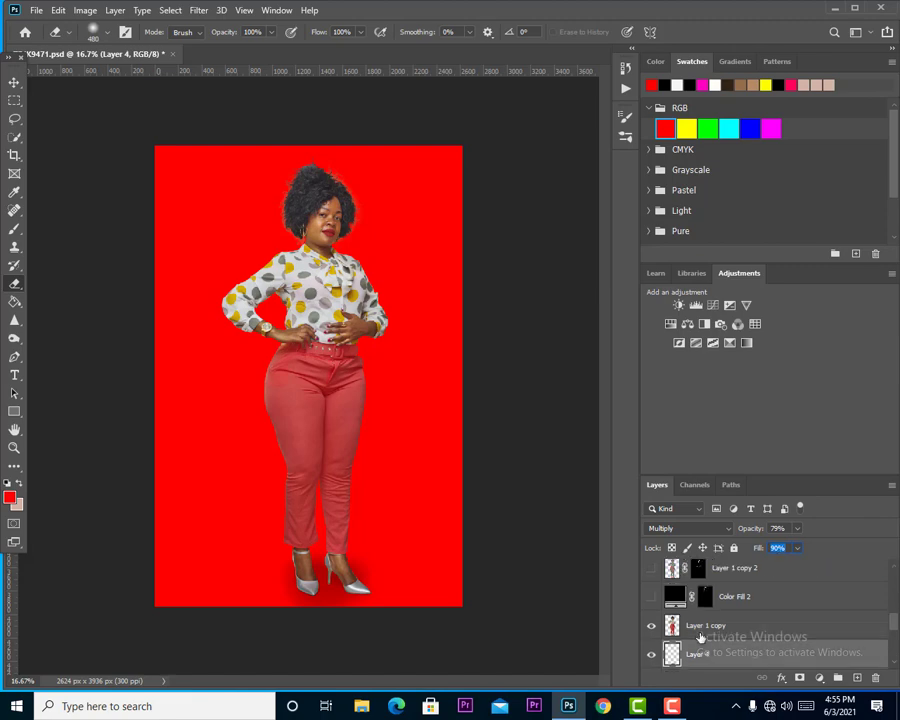
Add a new empty layer directly above the feet shadow layer.
mouse_move(703, 657)
left_mouse_down()
mouse_move(698, 622)
mouse_move(704, 648)
left_mouse_up()
scroll(712, 646, "down", 2)
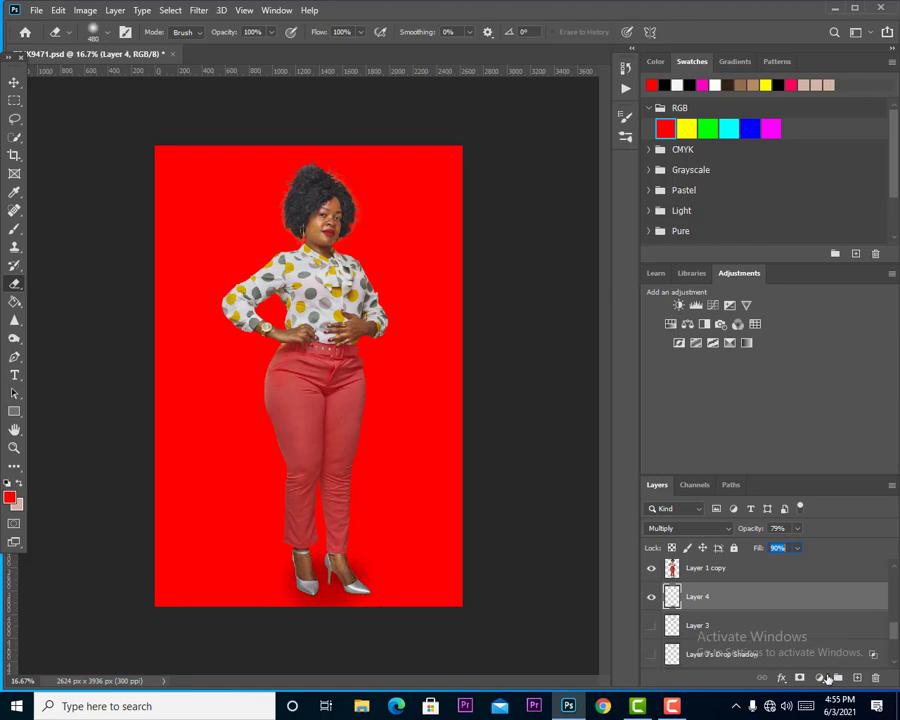
left_click(856, 678)
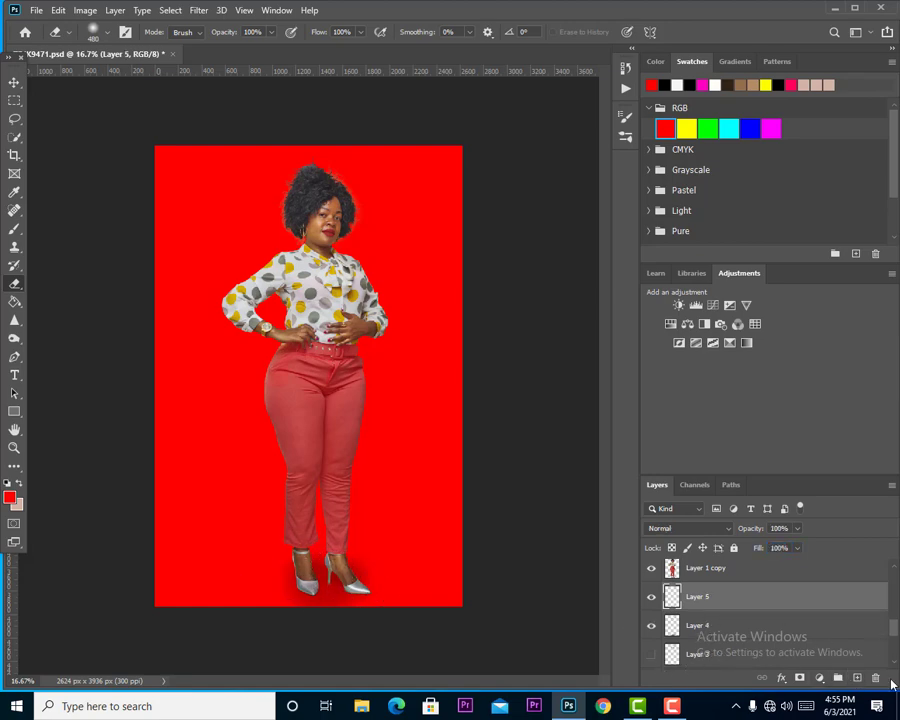
Activate the Brush tool and set the foreground colour to black, 000000.
key("b")
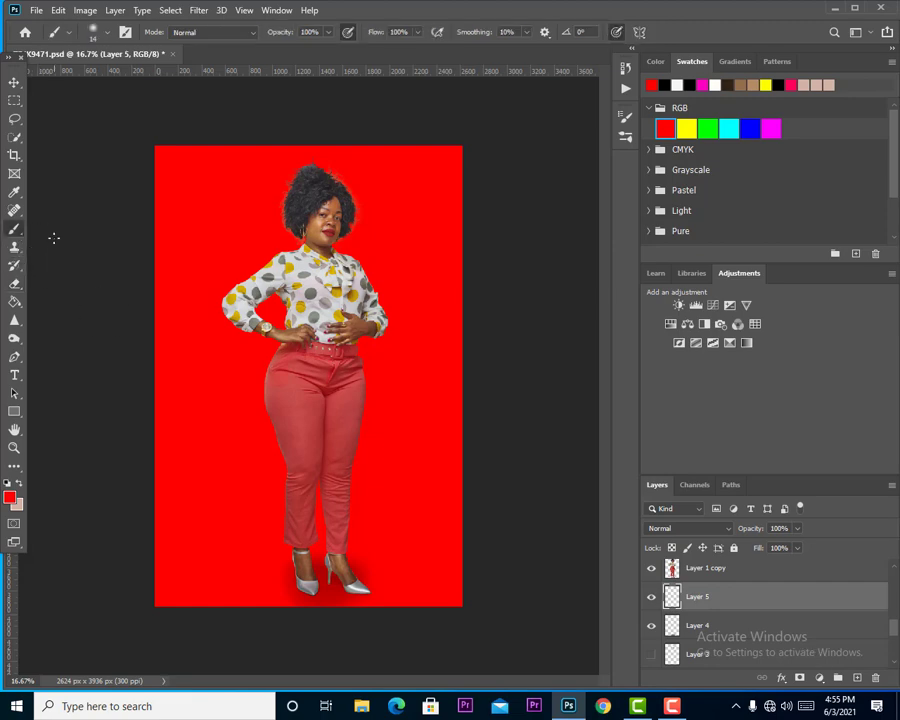
left_click(96, 36)
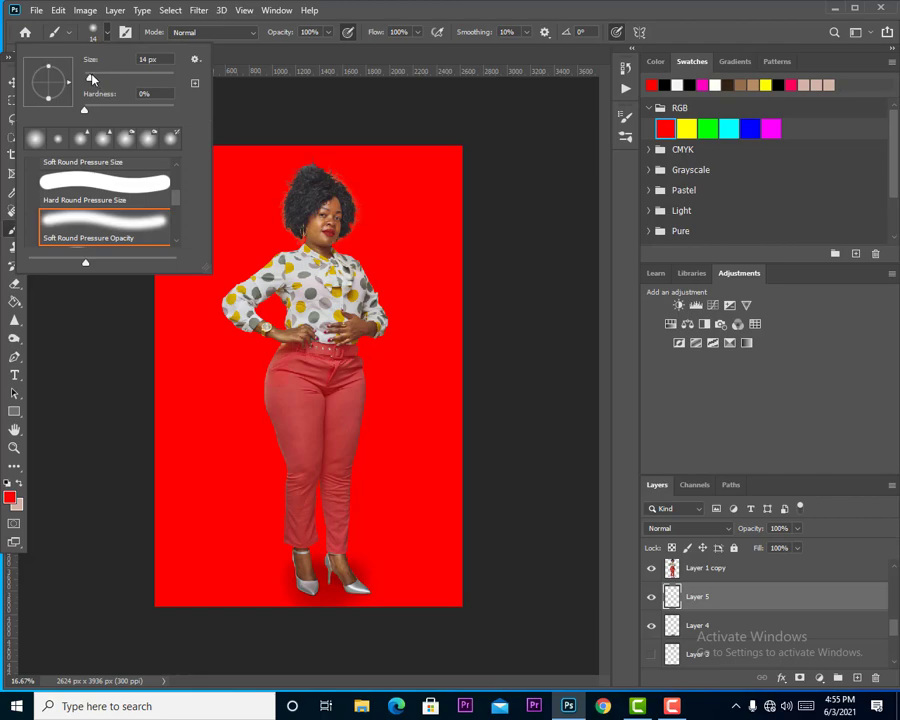
left_click(9, 496)
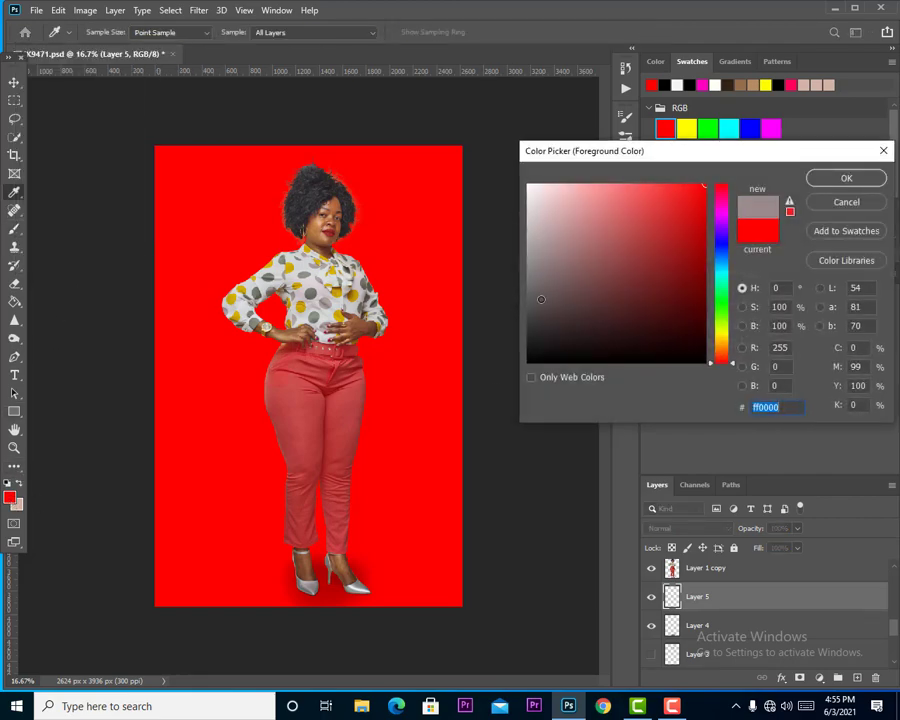
type("000000")
left_click(846, 178)
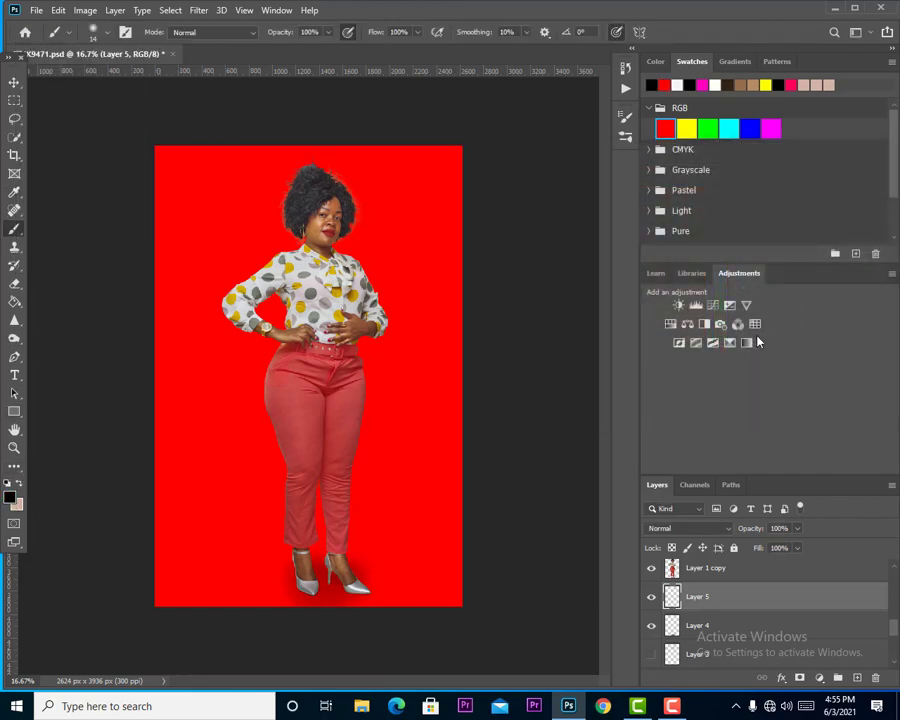
Paint black contact shadows beneath the front shoe, around its heel and along the other shoe's outer edge with a soft 26 px brush.
key("ctrl+plus")
key("ctrl+plus")
key("ctrl+plus")
key("ctrl+plus")
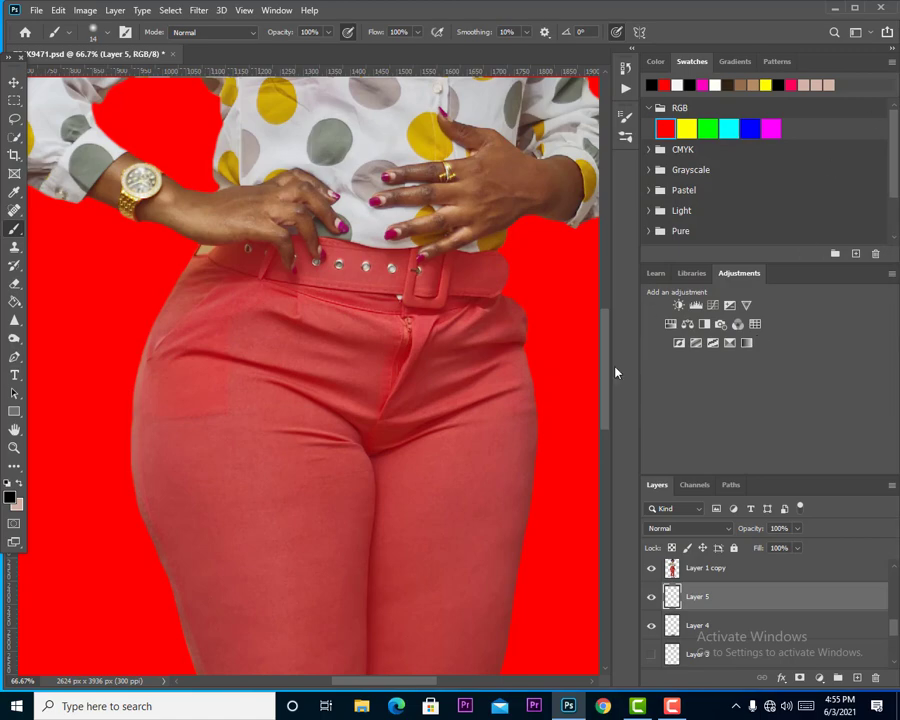
scroll(604, 391, "down", 10)
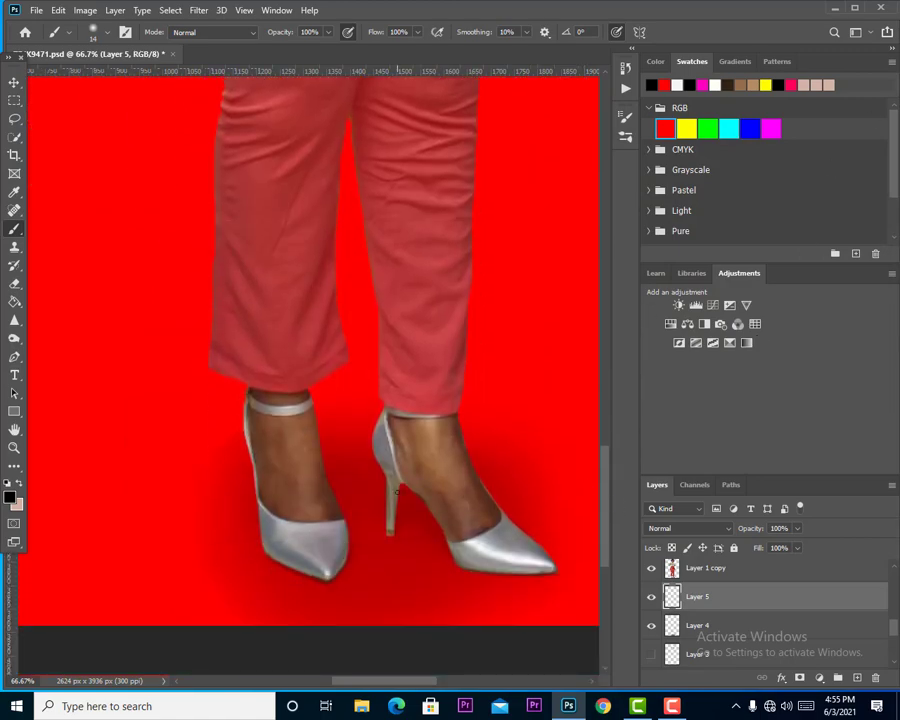
left_click(95, 40)
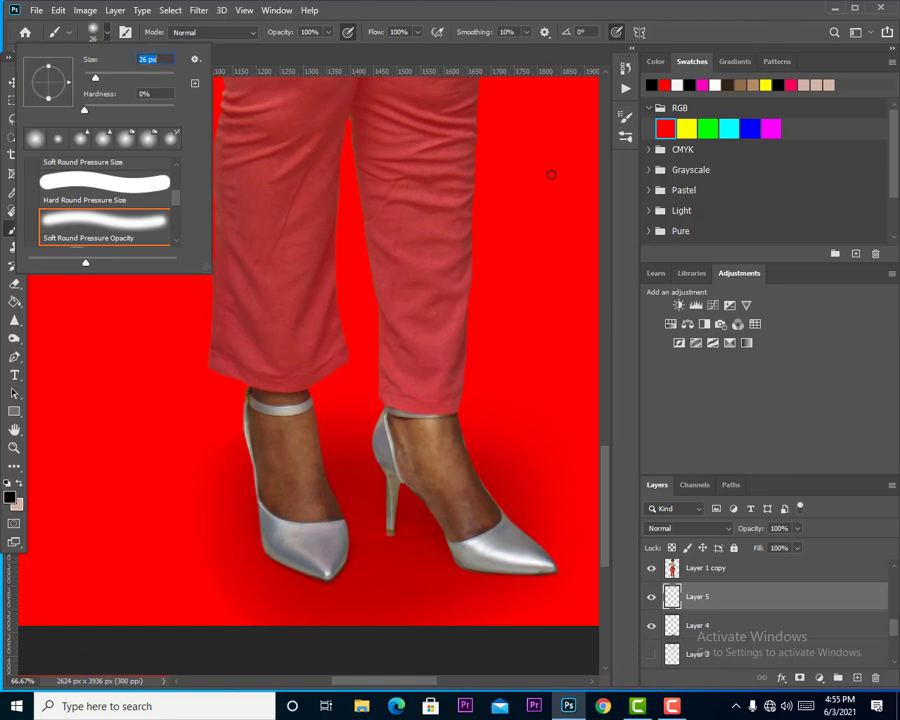
left_click(390, 527)
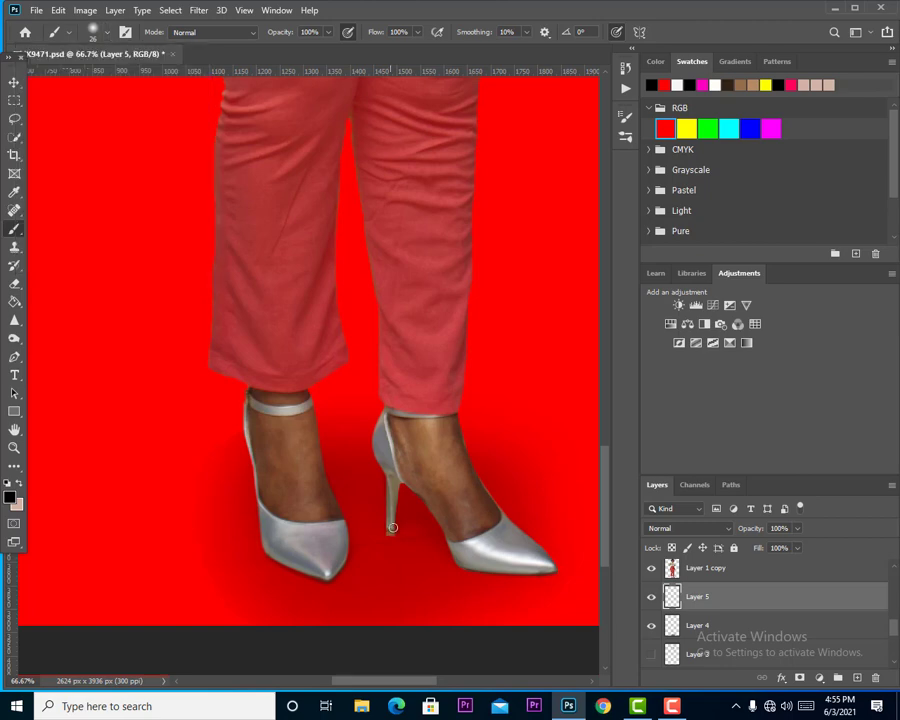
left_click_drag(390, 527, 488, 569)
key("ctrl+z")
left_click_drag(390, 527, 487, 566)
mouse_move(396, 528)
left_mouse_down()
mouse_move(469, 567)
mouse_move(554, 577)
mouse_move(490, 563)
left_mouse_up()
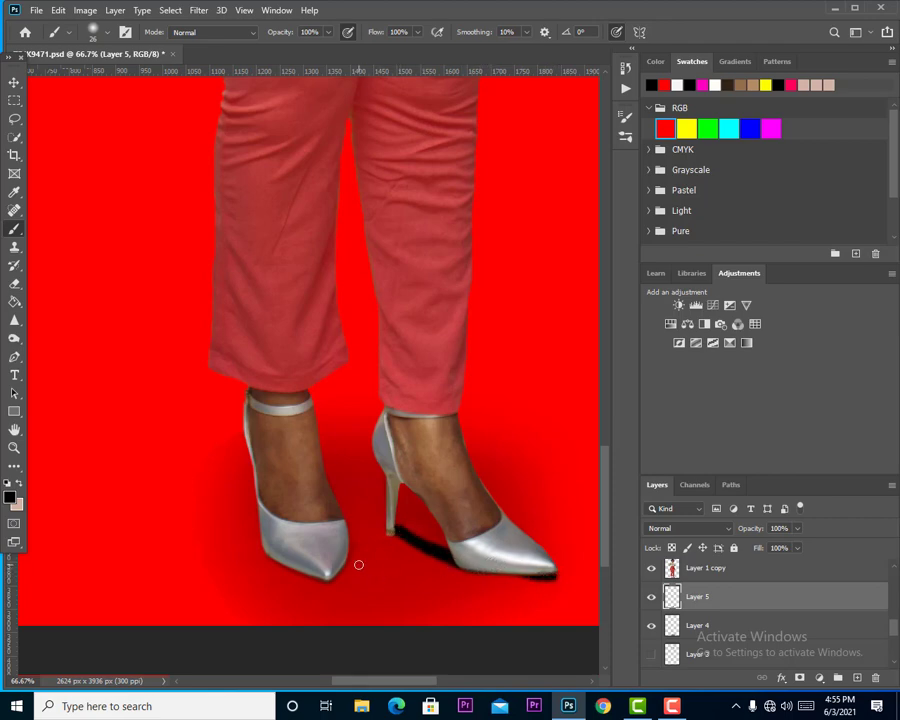
left_click_drag(260, 503, 262, 541)
mouse_move(397, 534)
left_mouse_down()
mouse_move(387, 523)
mouse_move(429, 546)
left_mouse_up()
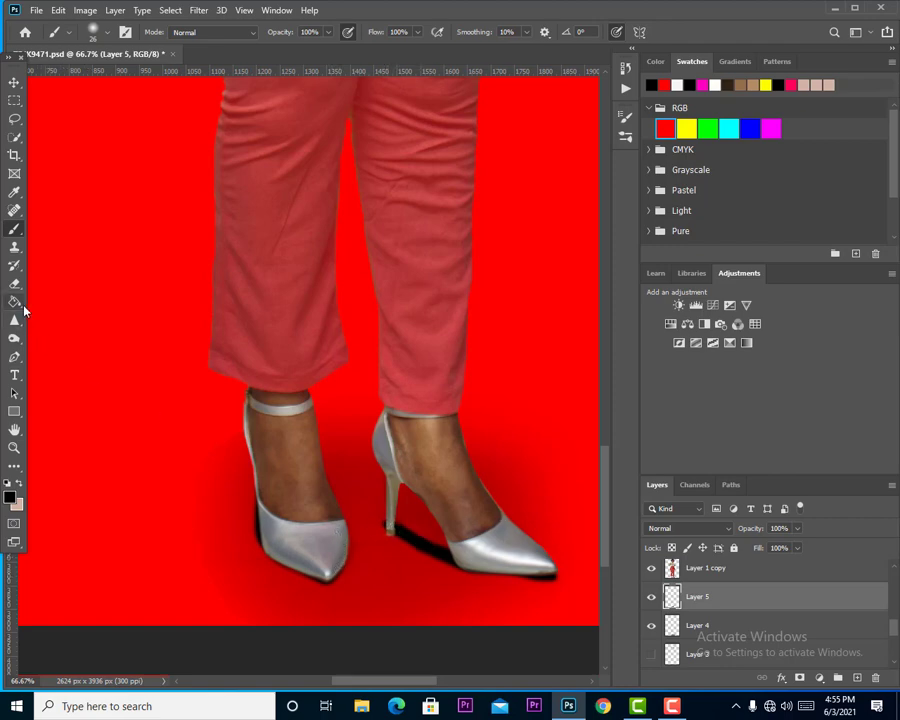
Switch to a soft 37 px Eraser and lower its opacity and flow to 40%.
key("e")
left_click(107, 32)
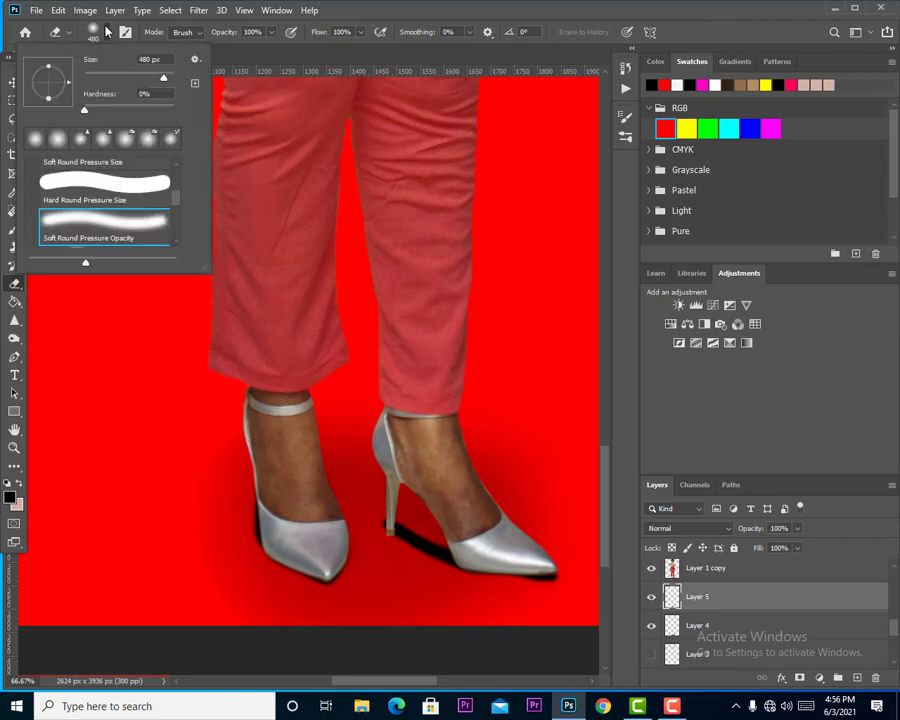
left_click(100, 77)
key("Return")
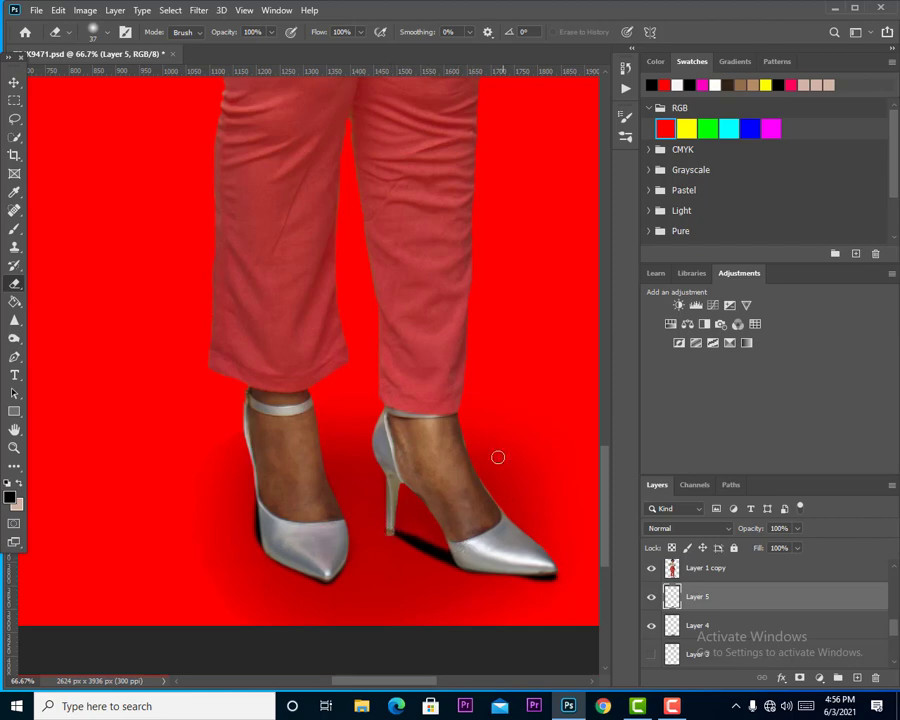
left_click(271, 33)
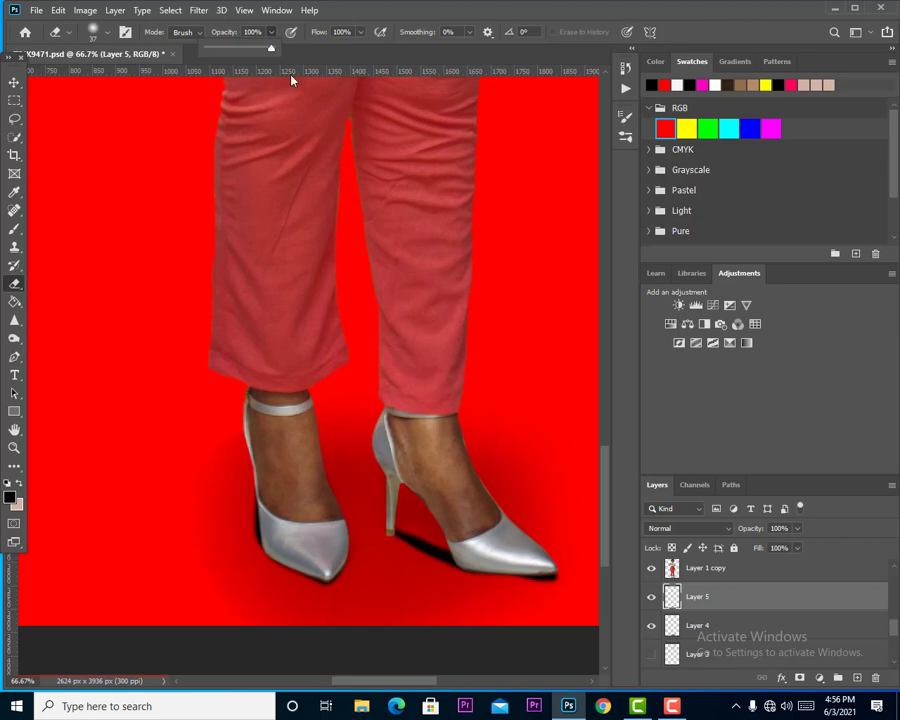
left_click(231, 49)
left_click_drag(232, 50, 234, 49)
left_click(361, 35)
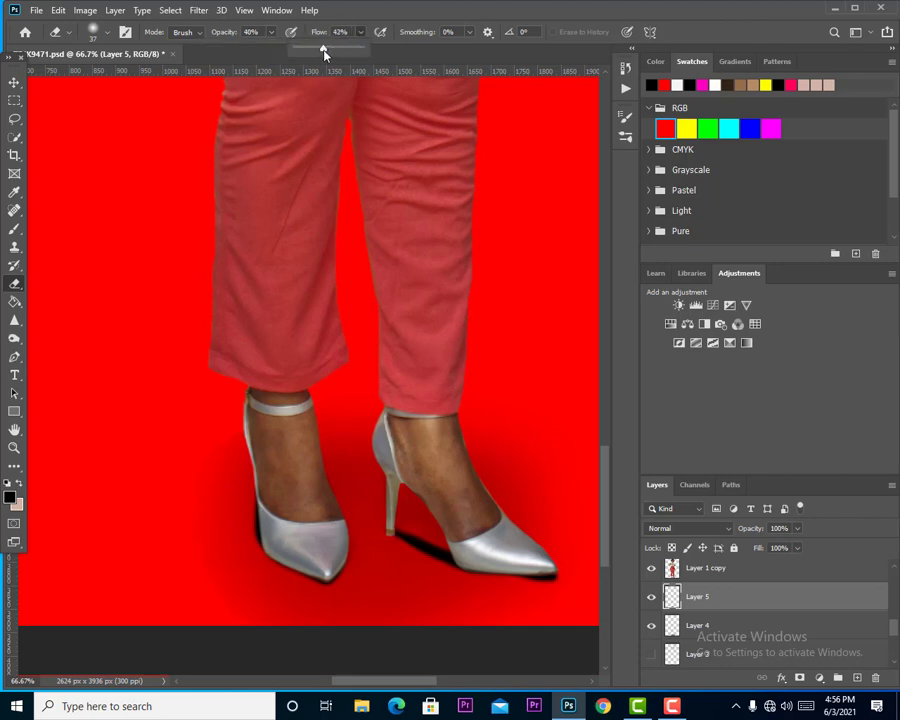
Soften the painted contact shadows beside the heel and the other shoe's edge with a 70 px eraser.
left_click(108, 34)
left_click(115, 78)
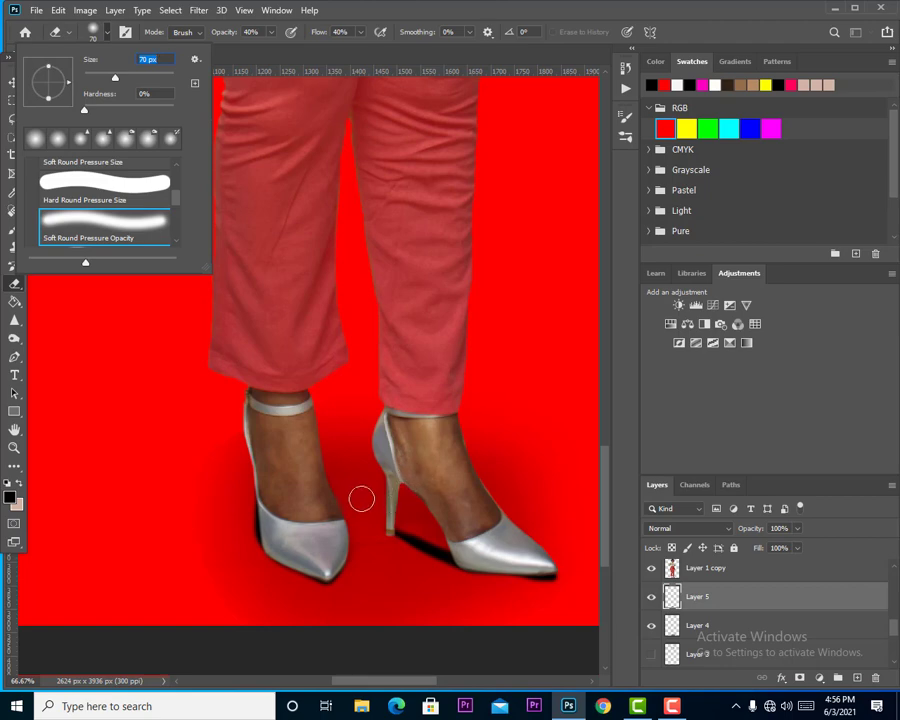
left_click(361, 497)
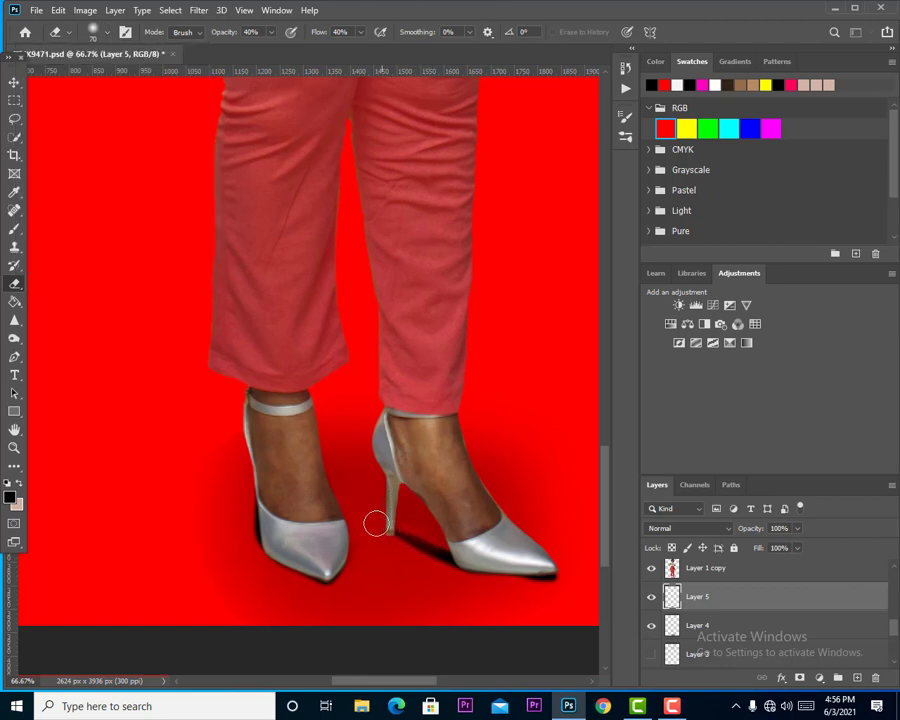
left_click_drag(257, 482, 262, 493)
mouse_move(398, 526)
left_mouse_down()
mouse_move(416, 539)
mouse_move(398, 532)
left_mouse_up()
Set the painted contact shadow layer's opacity and fill to 50% each.
left_click(781, 529)
type("85")
key("Return")
scroll(781, 529, "down", 8)
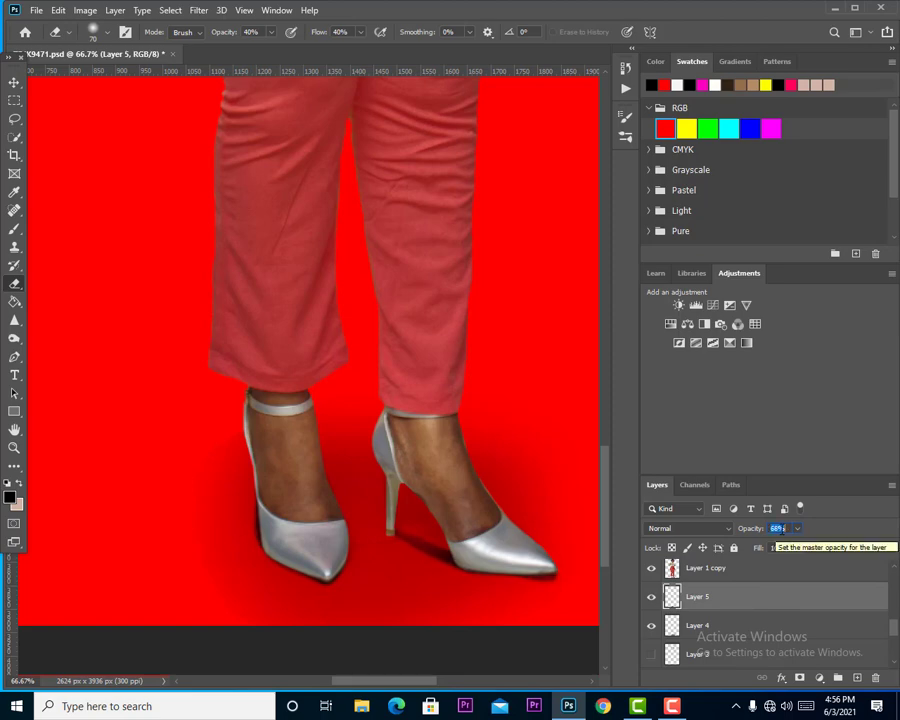
scroll(782, 529, "down", 5)
left_click(779, 548)
scroll(779, 548, "down", 10)
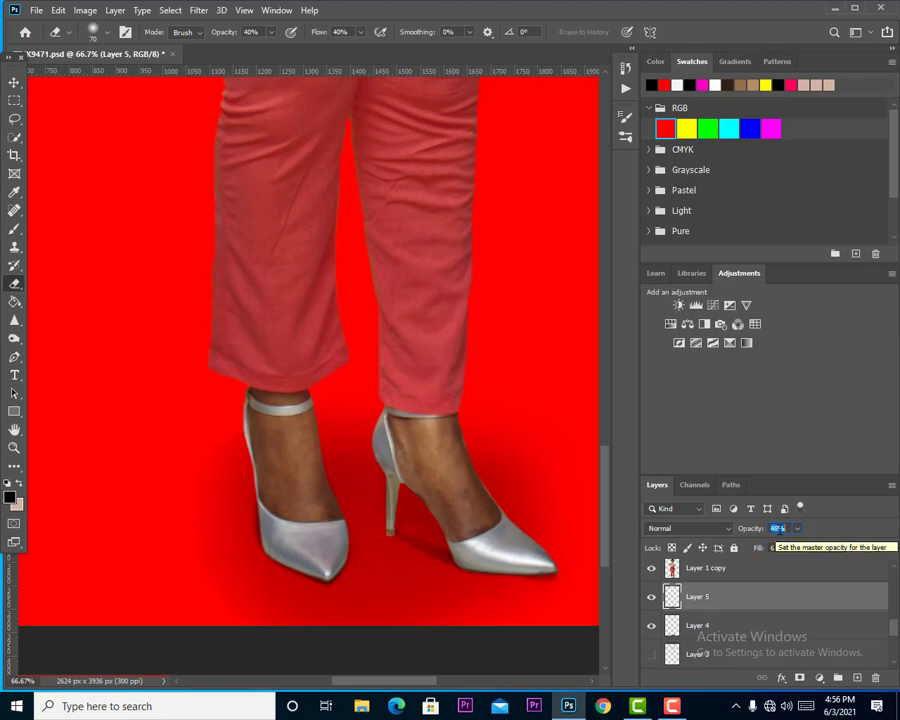
scroll(777, 548, "down", 2)
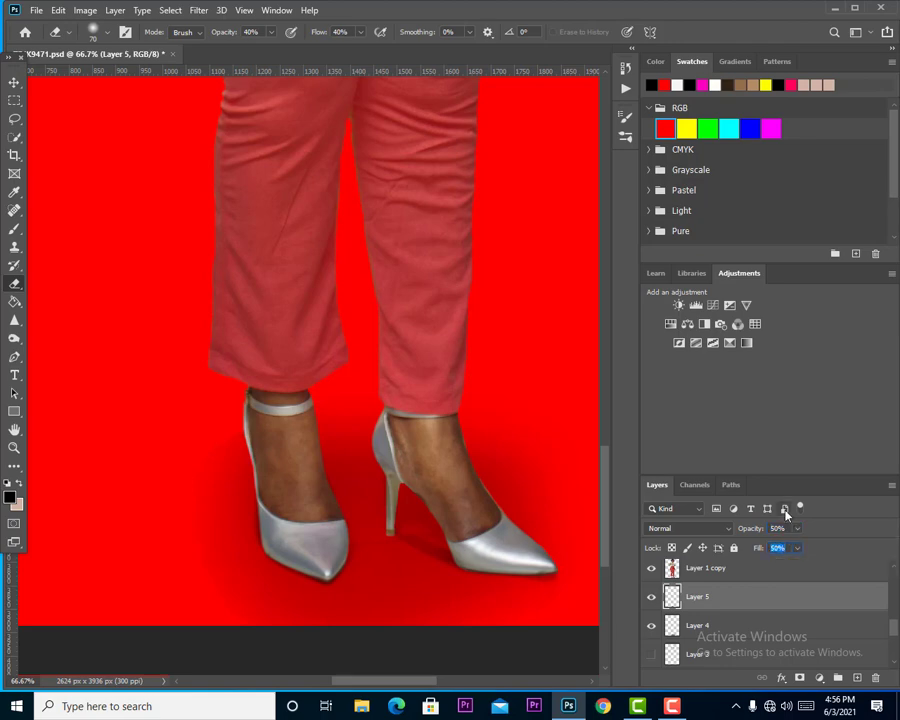
Compare the full image with and without the blended feet shadow layer.
key("ctrl+minus")
key("ctrl+minus")
key("ctrl+minus")
key("ctrl+minus")
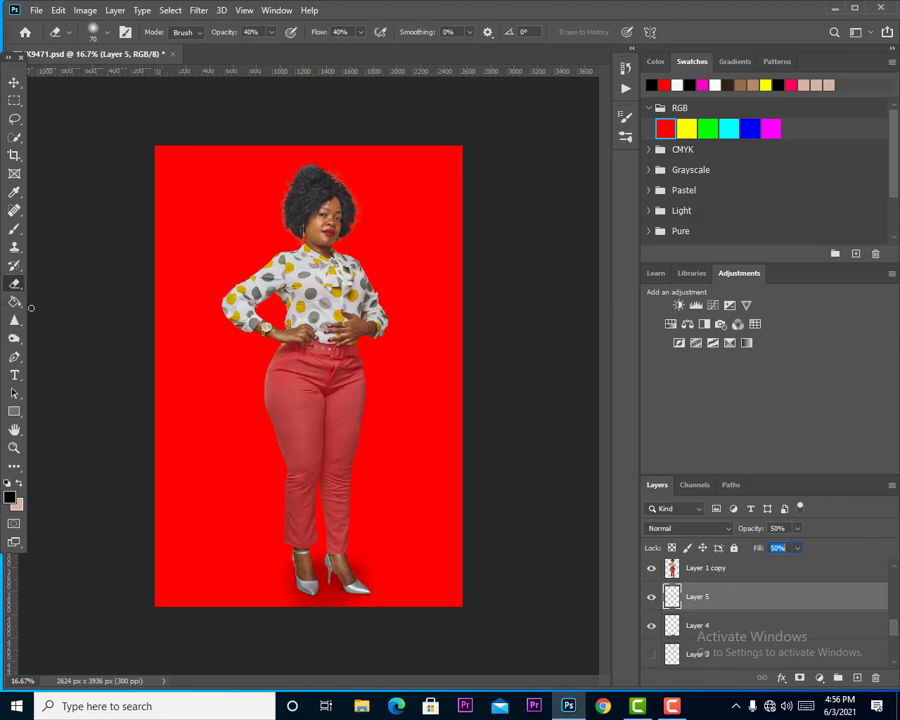
left_click(652, 653)
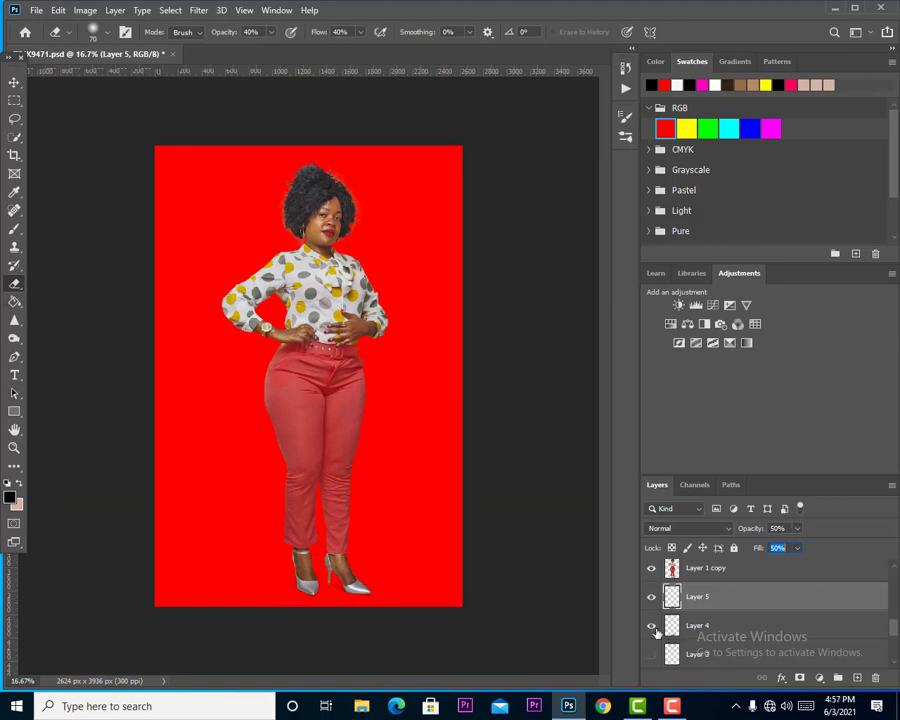
Lightly erase the blended feet shadow around the shoes on Layer 4 with a soft 158 px eraser.
left_click(716, 634)
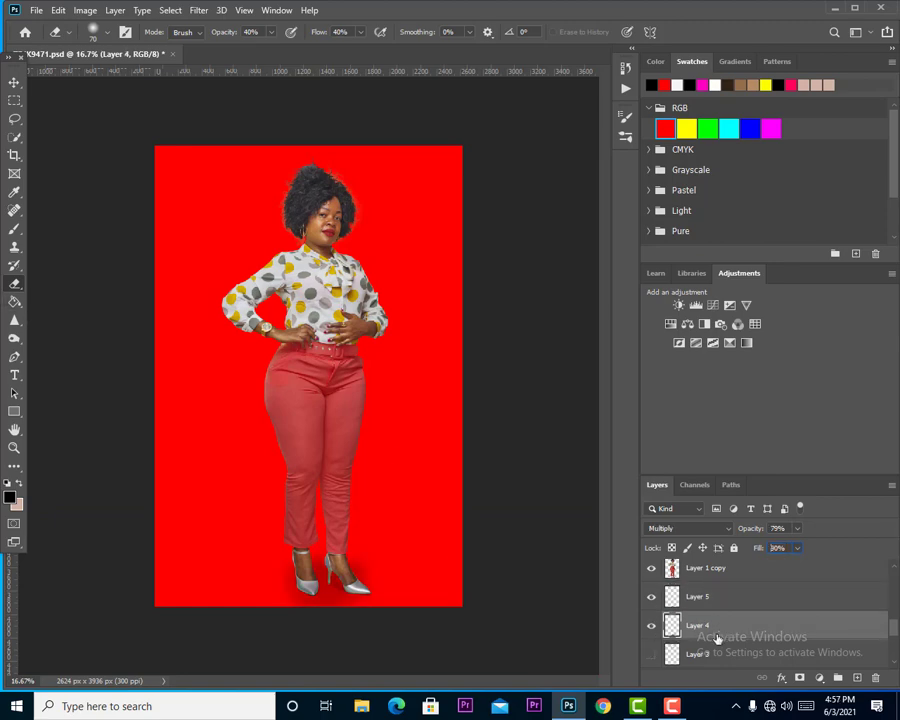
left_click(94, 32)
left_click_drag(141, 84, 143, 84)
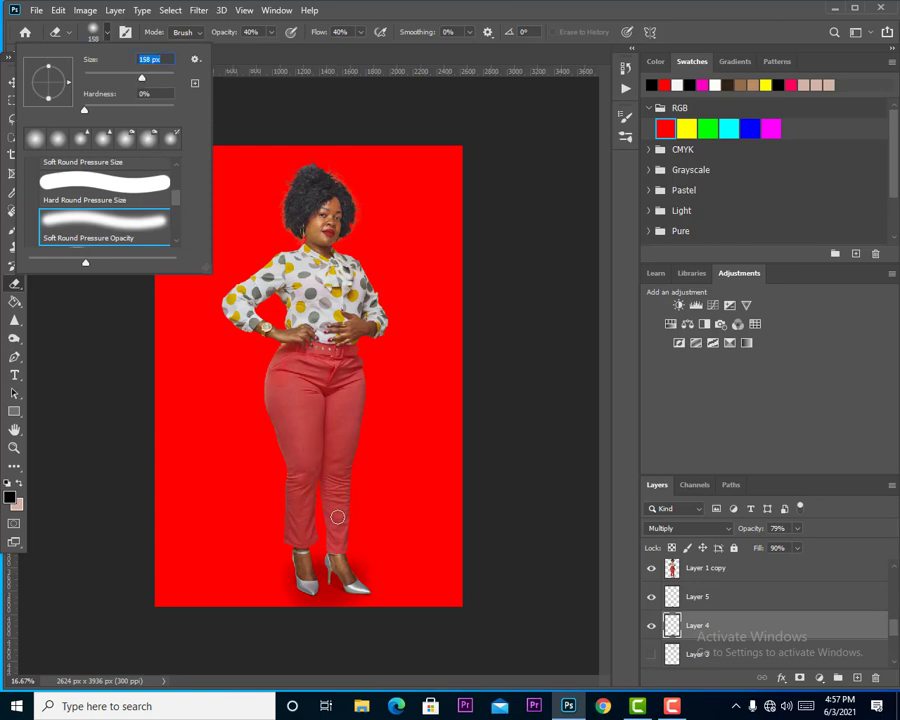
left_click(358, 556)
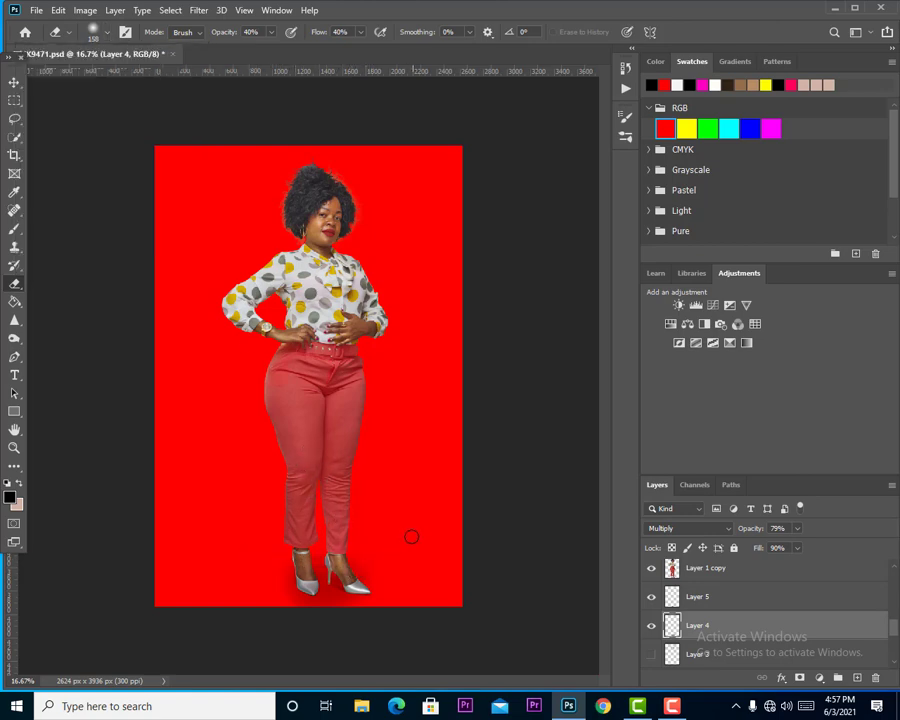
Add a new empty layer directly above the red background layer.
scroll(741, 624, "down", 5)
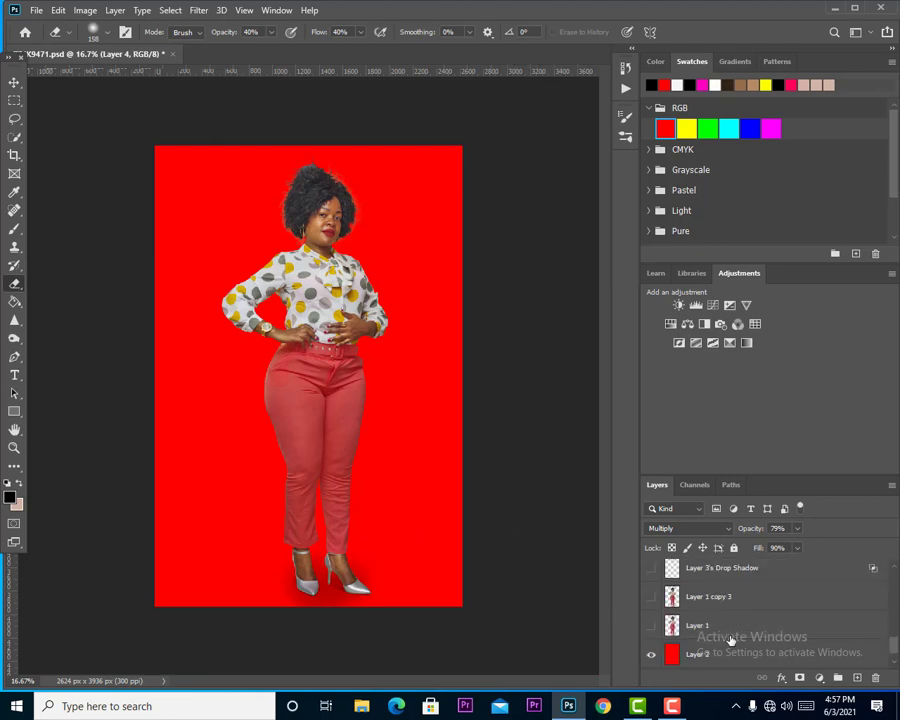
left_click(695, 624)
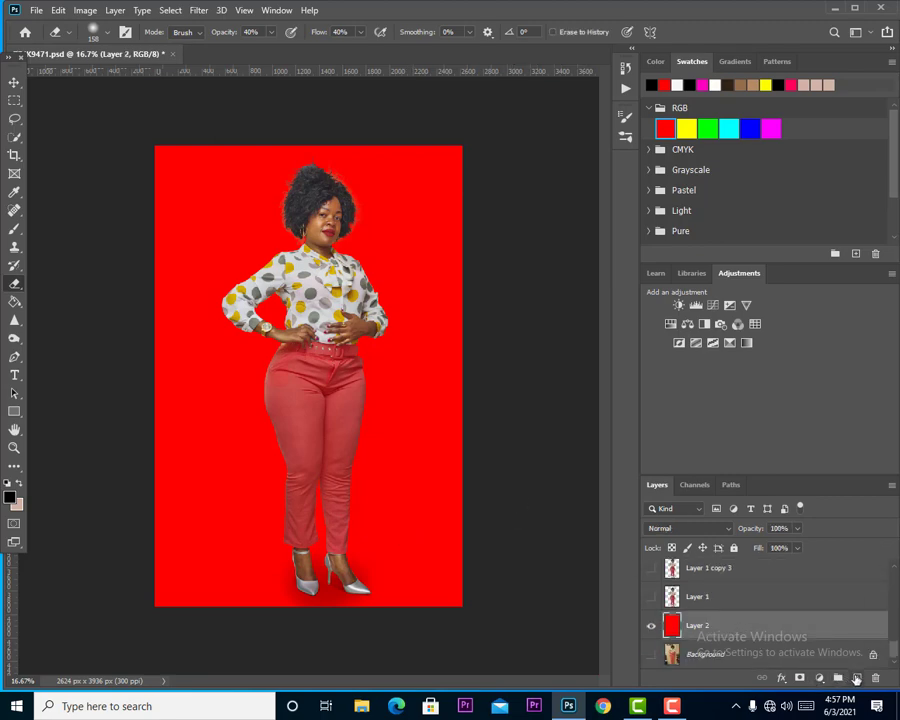
left_click(856, 678)
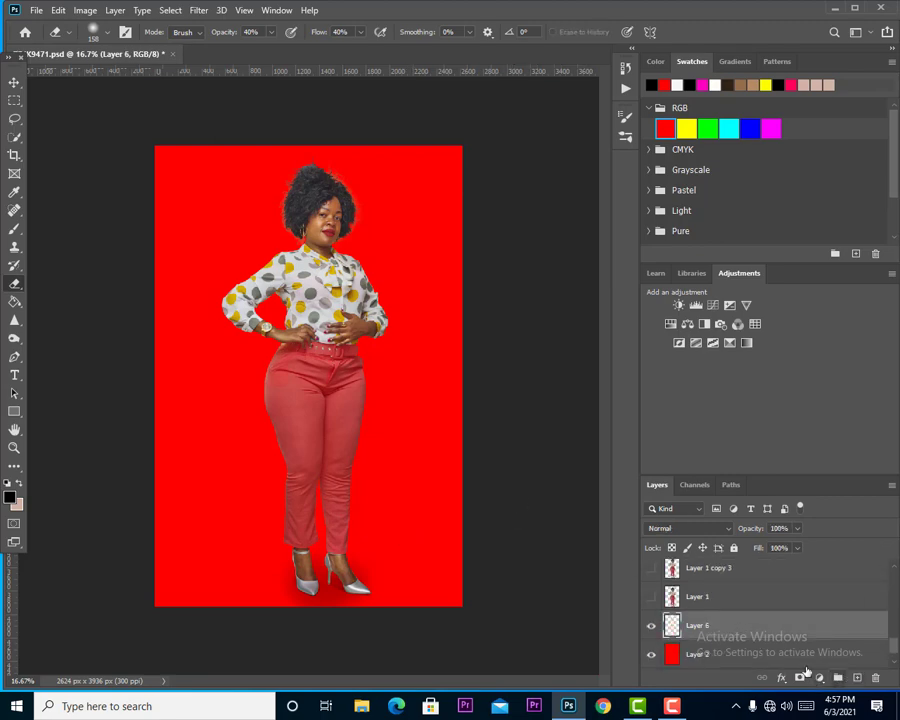
Activate the Brush tool and set the foreground colour to white, ffffff.
left_click(13, 231)
key("i")
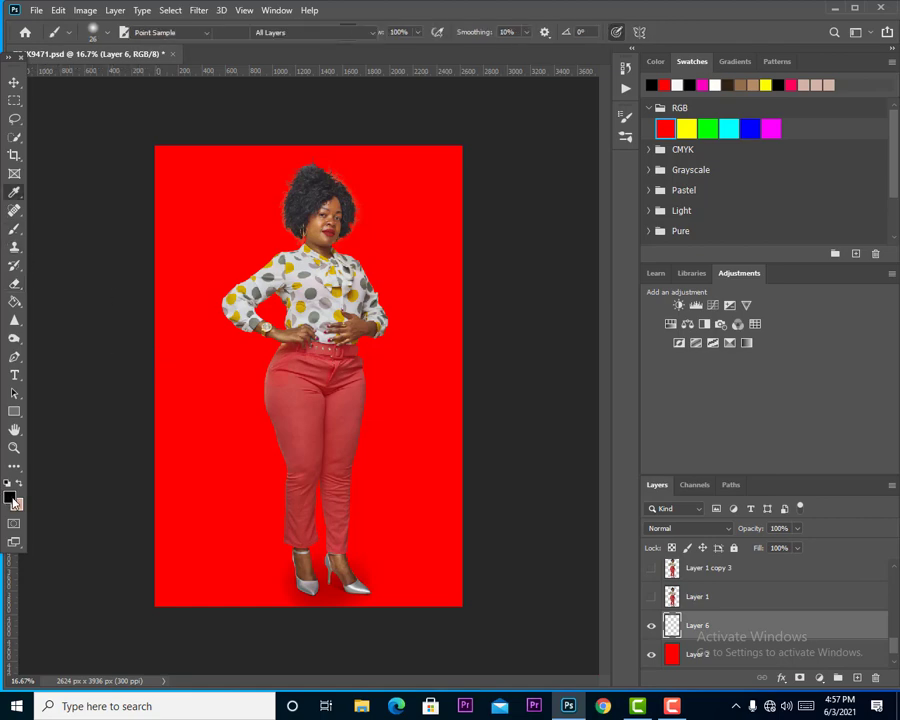
left_click(9, 497)
type("ffffff")
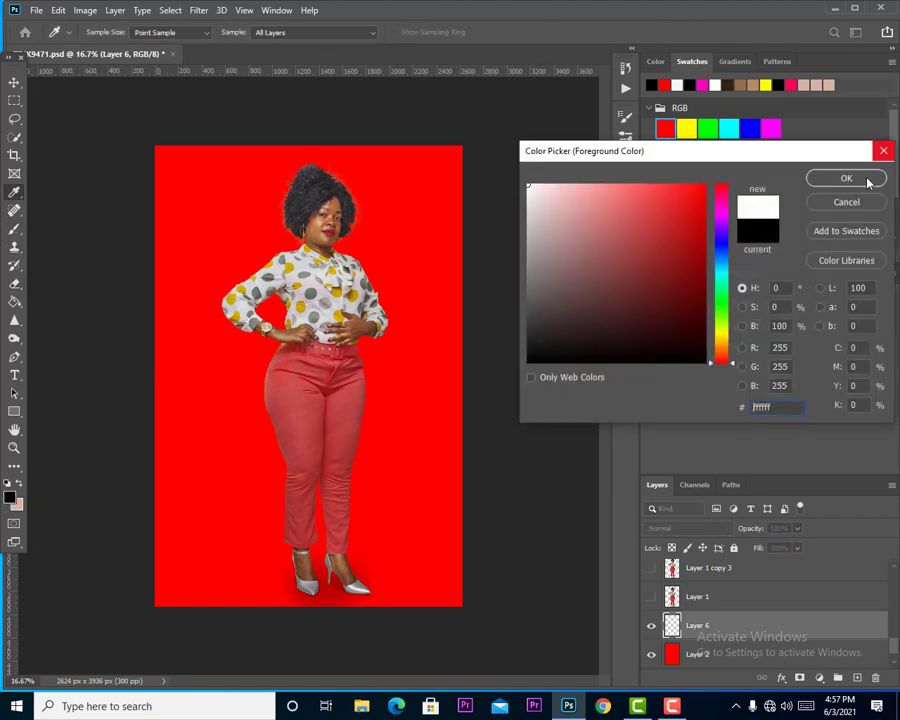
key("Return")
Paint a wide soft white floor across the bottom of the image with a 2165 px brush.
left_click(100, 32)
left_click_drag(152, 78, 166, 79)
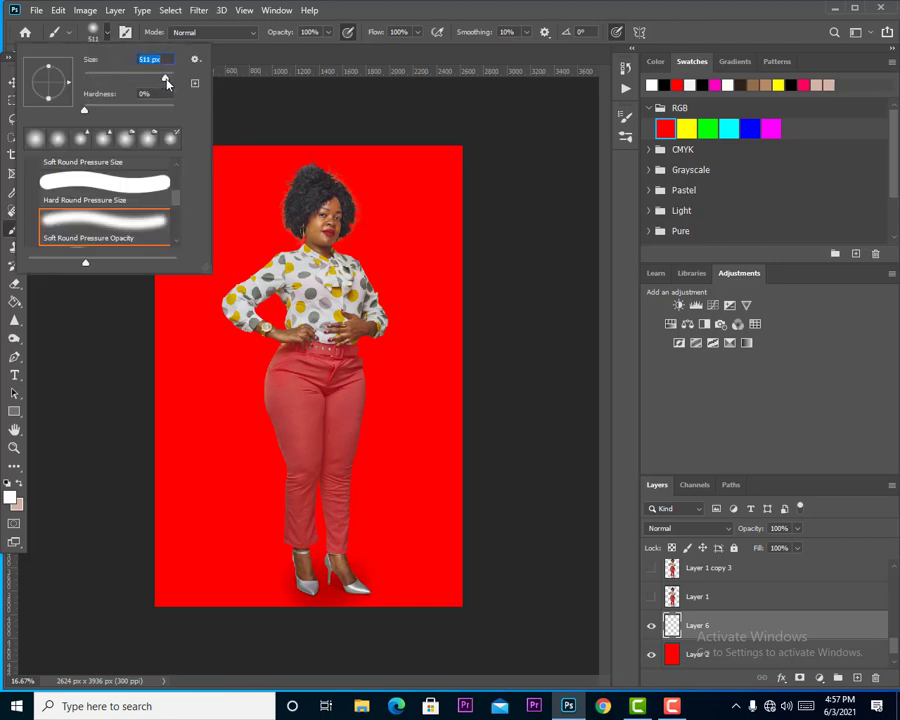
left_click_drag(168, 84, 169, 86)
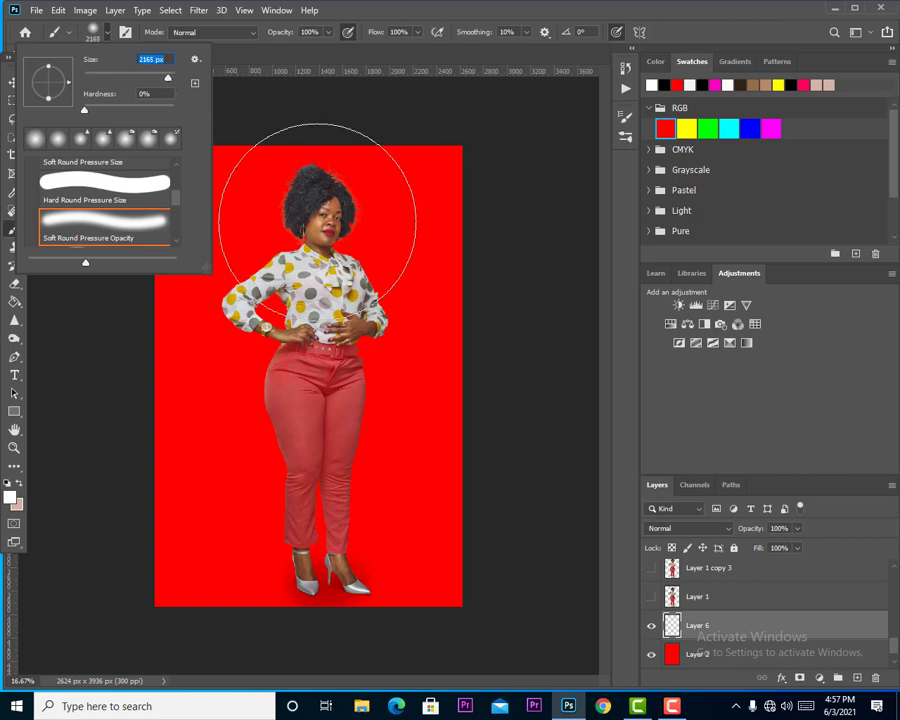
left_click(496, 584)
left_click_drag(496, 584, 34, 597)
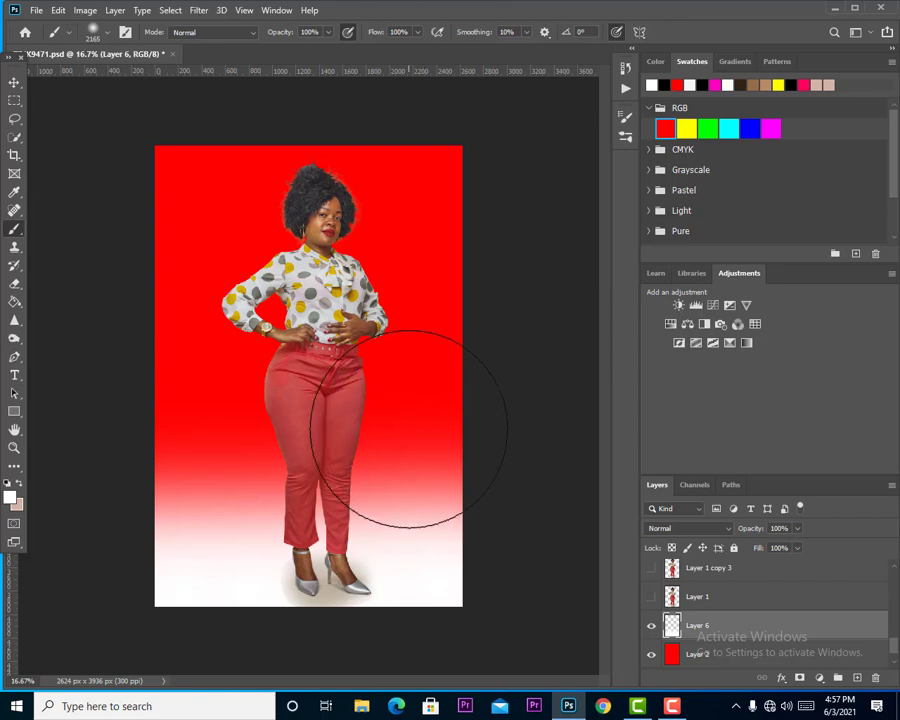
Fade the upper part of the white floor into the red background with a soft 1811 px eraser.
left_click(14, 285)
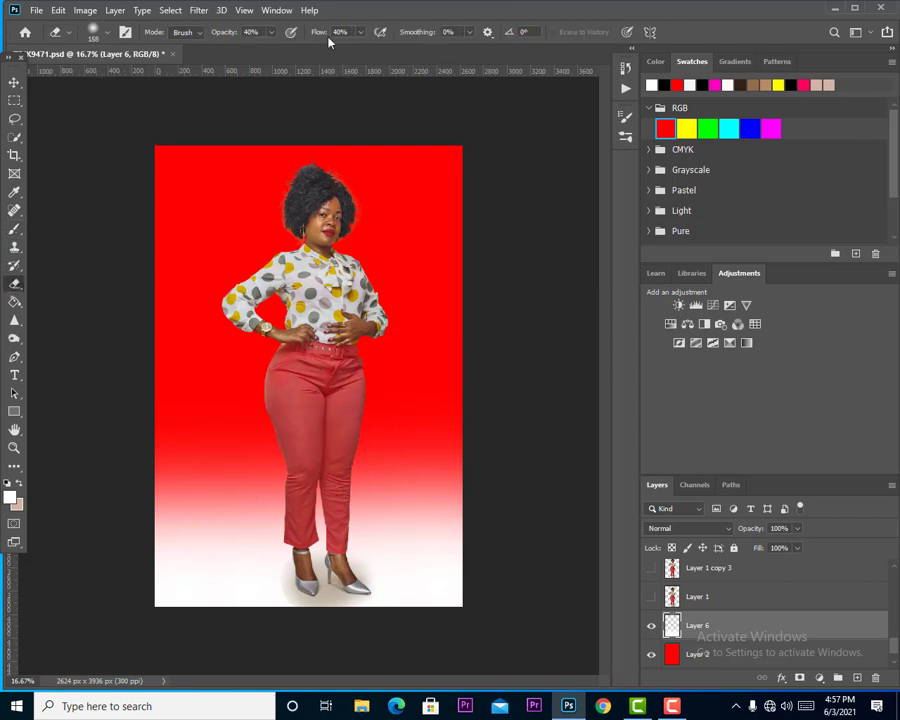
left_click(93, 30)
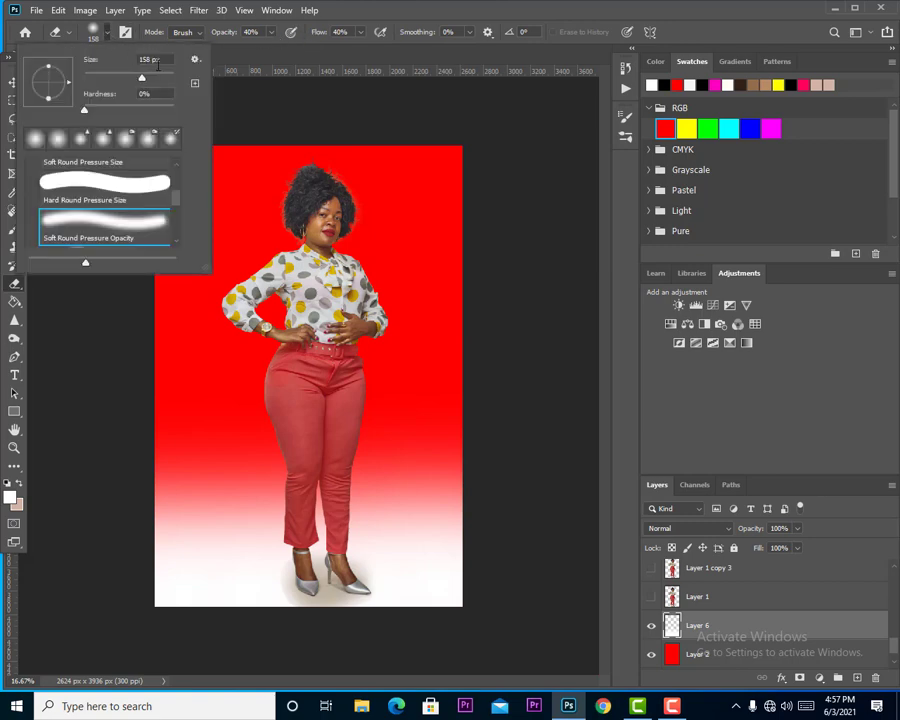
left_click_drag(174, 82, 168, 86)
mouse_move(469, 387)
left_mouse_down()
mouse_move(193, 403)
mouse_move(276, 430)
left_mouse_up()
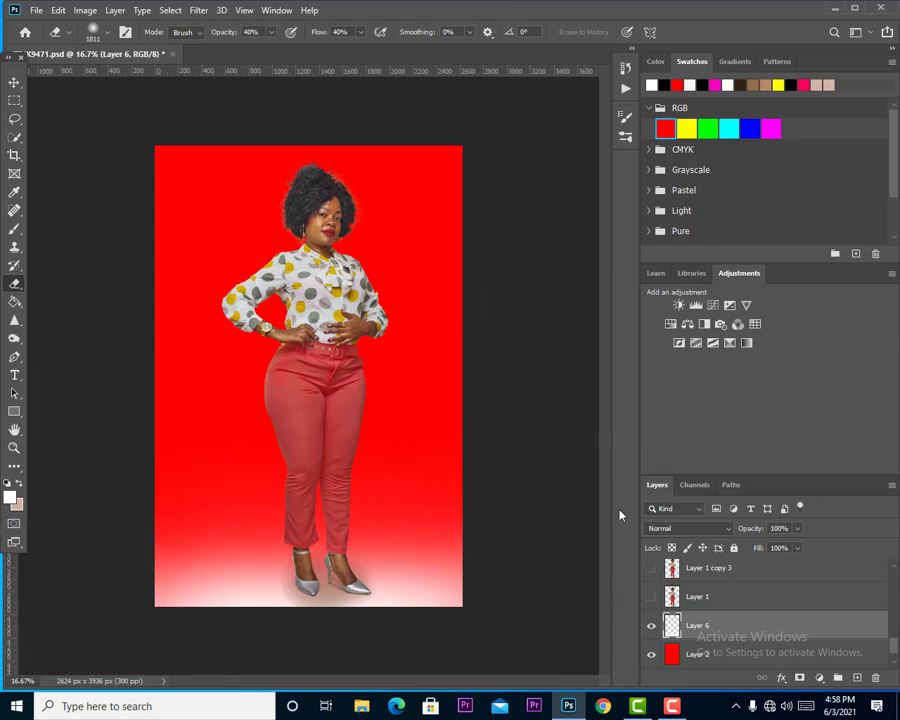
Add a new layer above the white floor and paint a soft white glow behind the woman with a 2874 px brush.
left_click(857, 679)
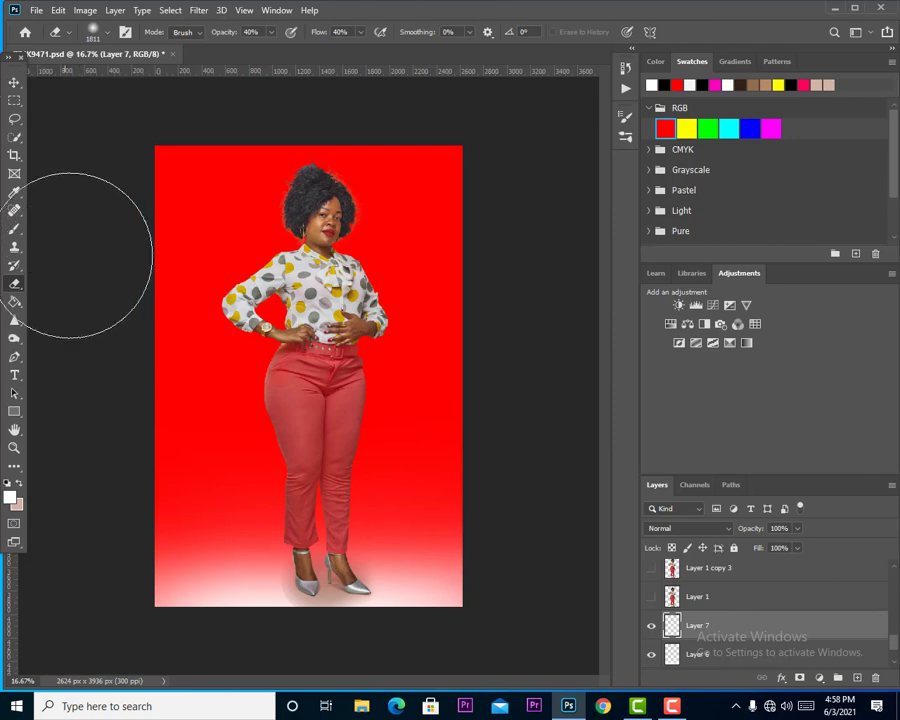
left_click(15, 228)
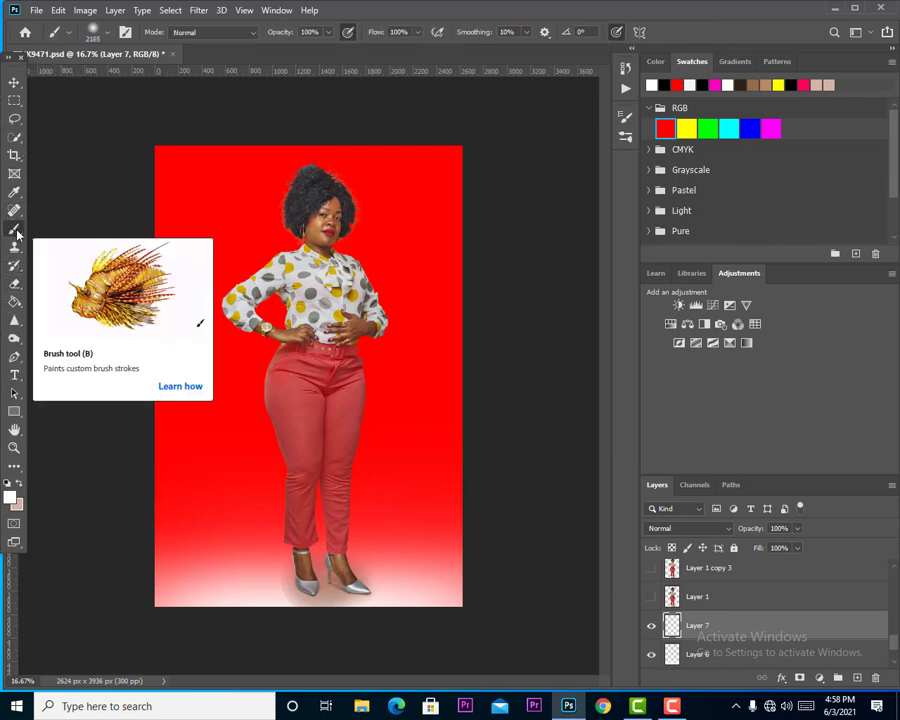
left_click(110, 36)
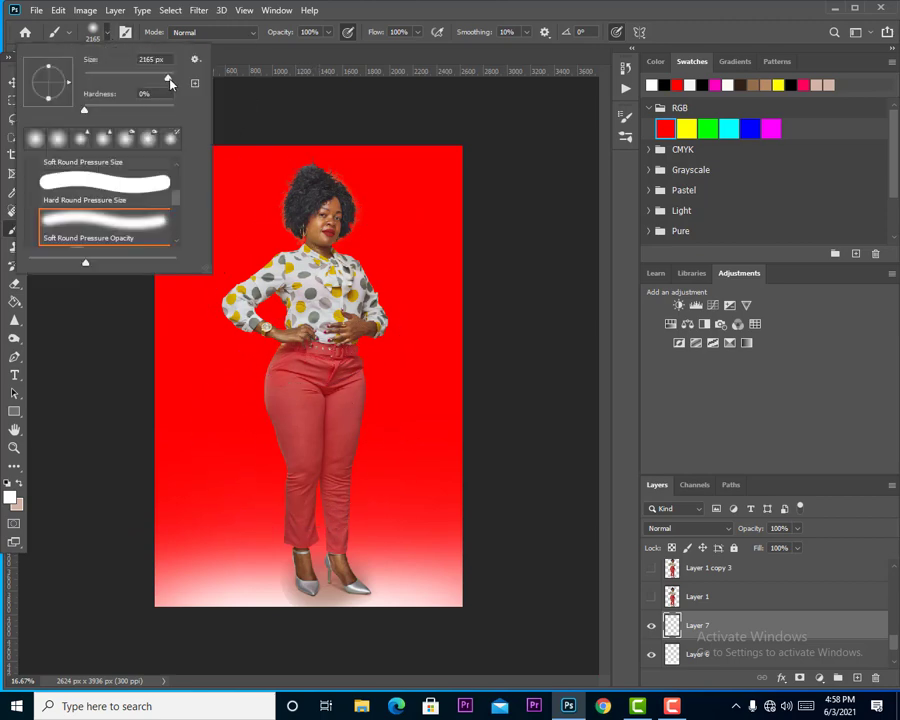
left_click_drag(160, 78, 170, 79)
left_click(298, 418)
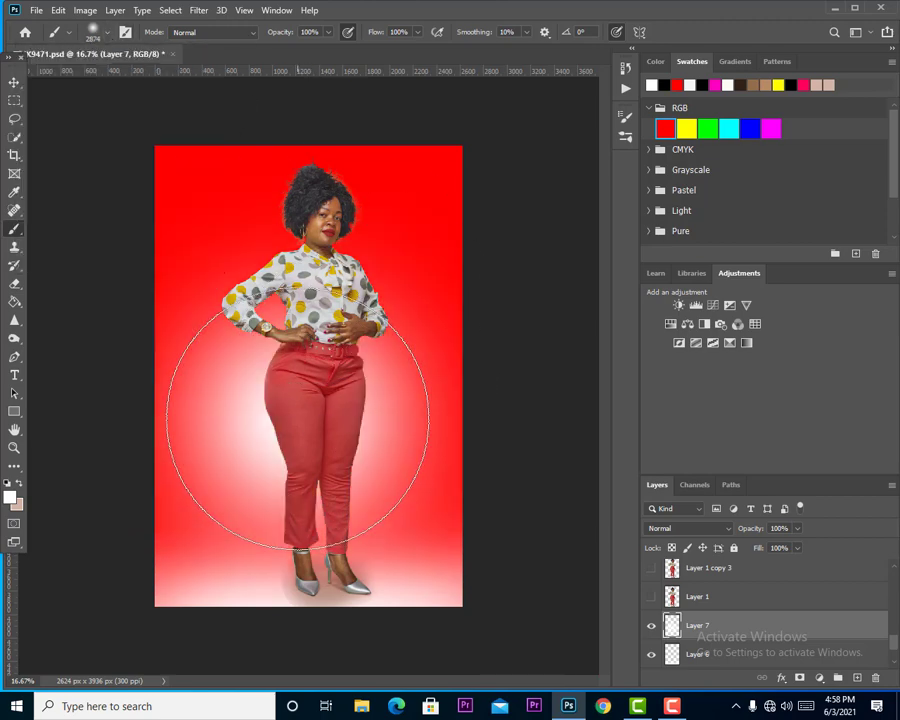
Distort the white glow on Layer 7 into a flat, slightly tilted band behind the woman's lower legs, about 108% wide and 12.6% high.
left_click(60, 11)
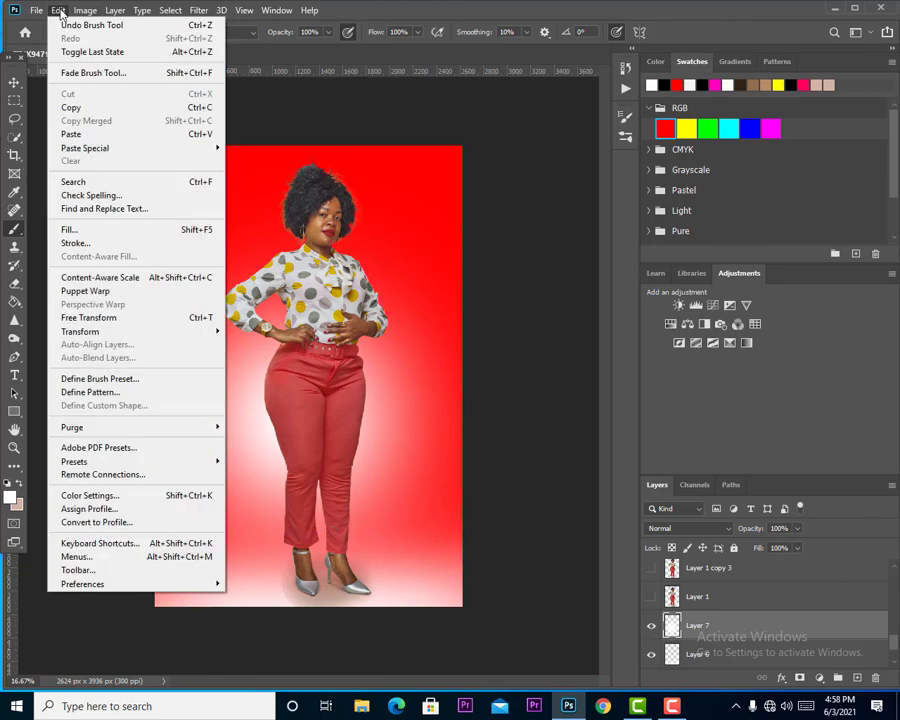
mouse_move(138, 333)
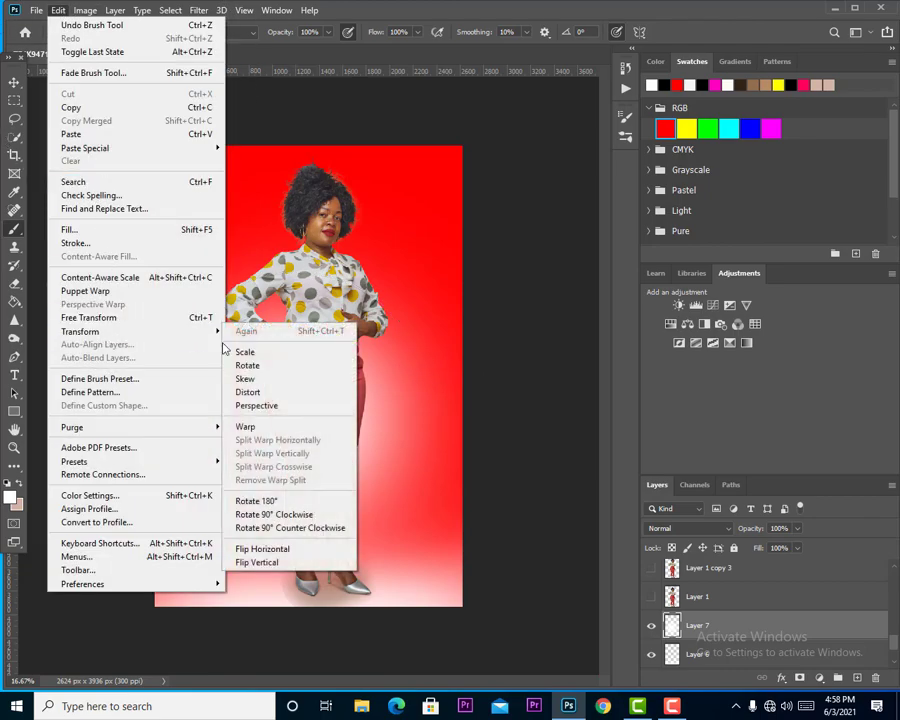
left_click(276, 392)
left_click_drag(310, 148, 320, 451)
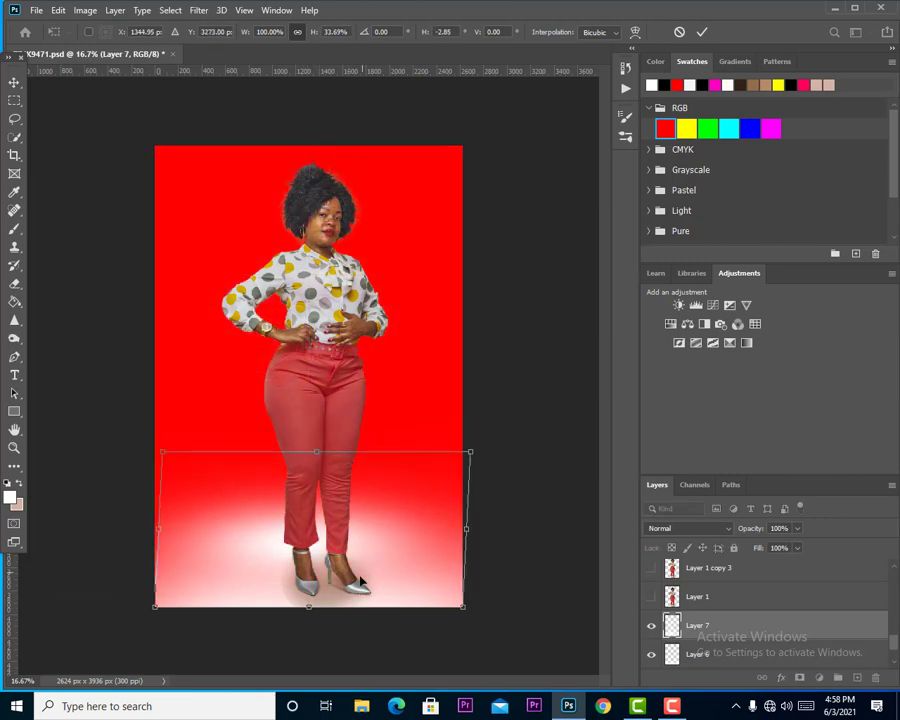
left_click_drag(367, 556, 365, 503)
left_click_drag(302, 556, 311, 495)
left_click_drag(363, 460, 358, 502)
left_click_drag(313, 449, 304, 463)
left_click_drag(457, 500, 482, 494)
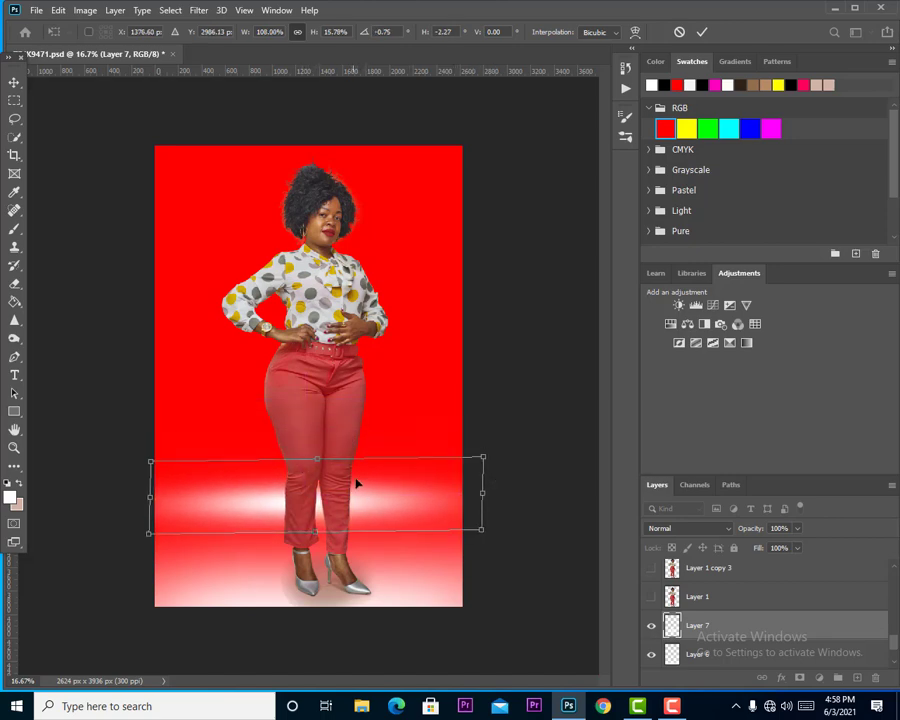
left_click_drag(317, 465, 319, 474)
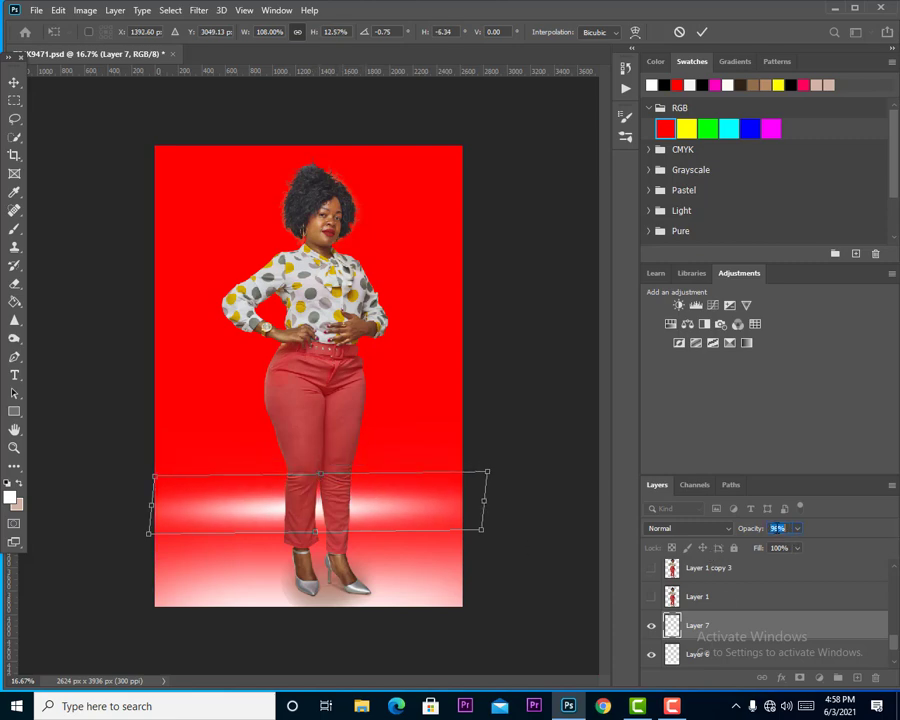
Reduce the opacity of the flattened glow on Layer 7 to roughly 23% and apply its transformation.
type("64")
key("Return")
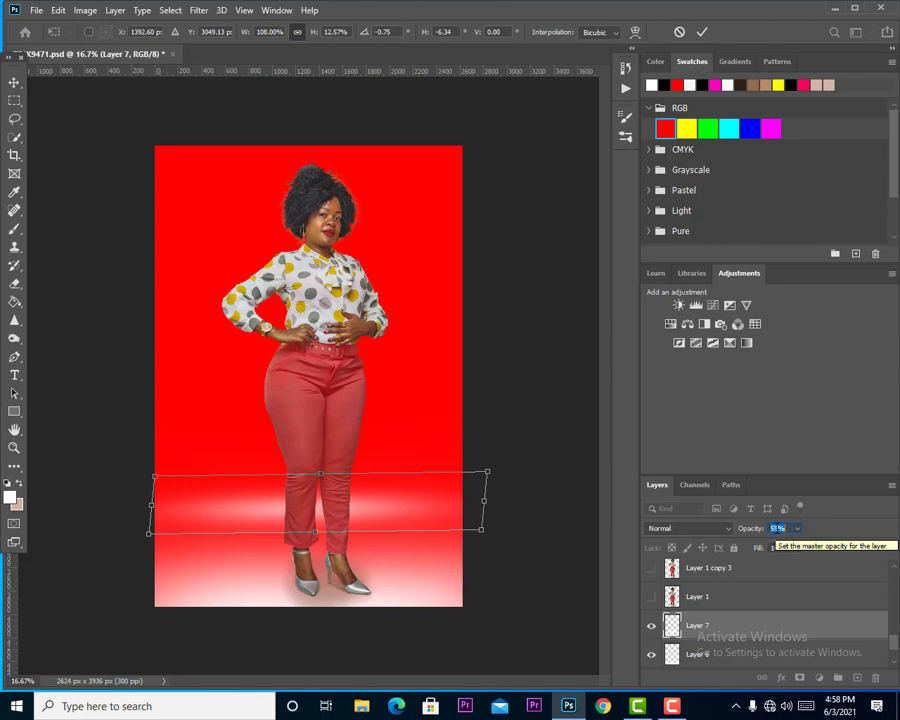
scroll(777, 528, "down", 20)
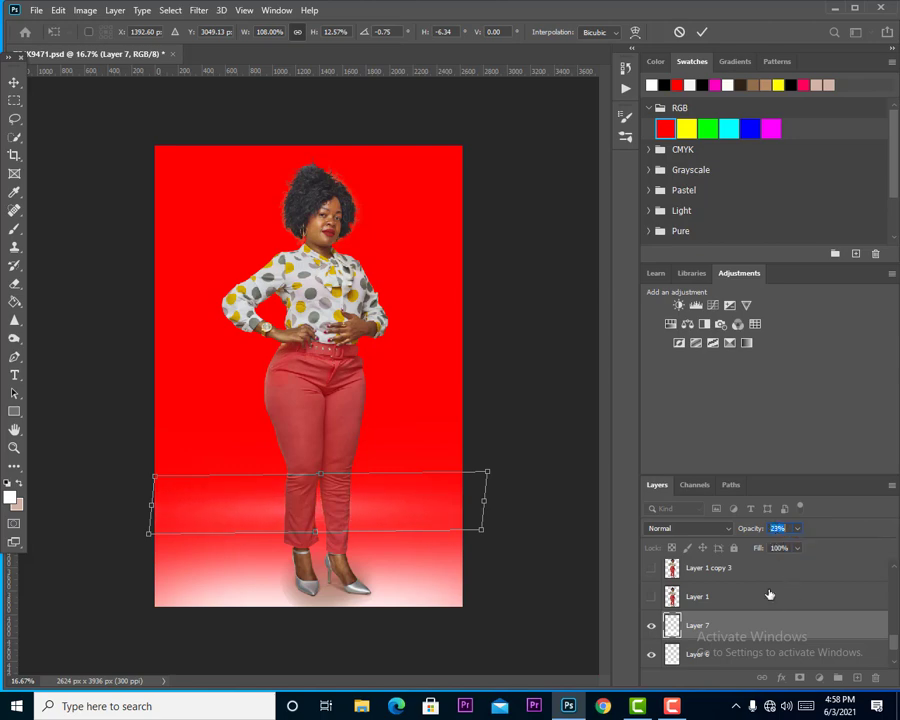
left_click(779, 547)
left_click(777, 530)
scroll(777, 530, "up", 10)
scroll(759, 603, "down", 3)
key("Return")
Soften the white floor on Layer 6 by setting its fill to 77% and its opacity to 59%.
left_click(690, 597)
left_click(651, 597)
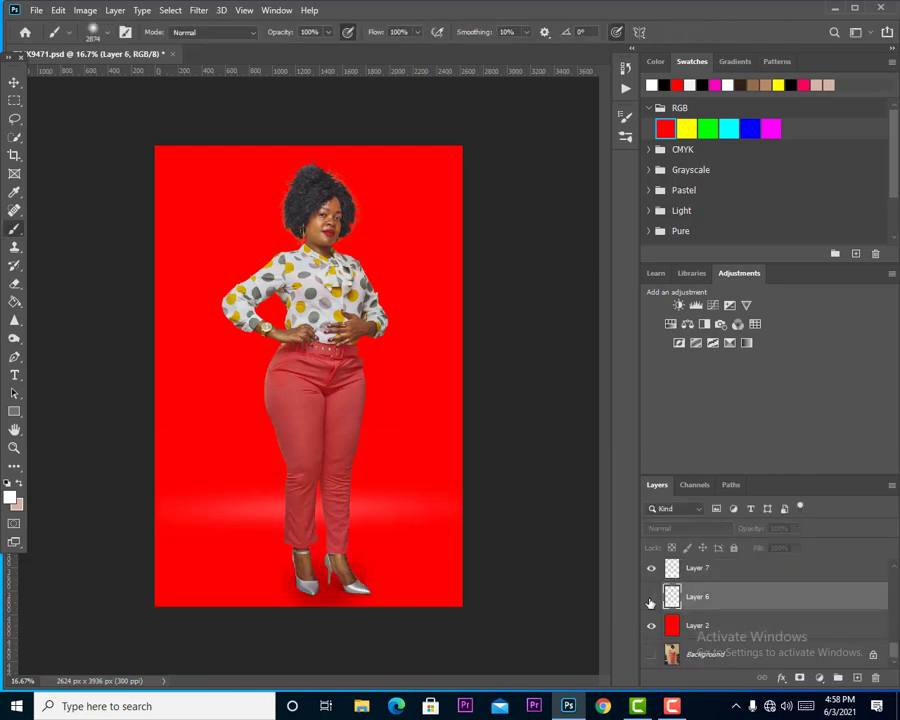
left_click(651, 597)
scroll(782, 548, "down", 17)
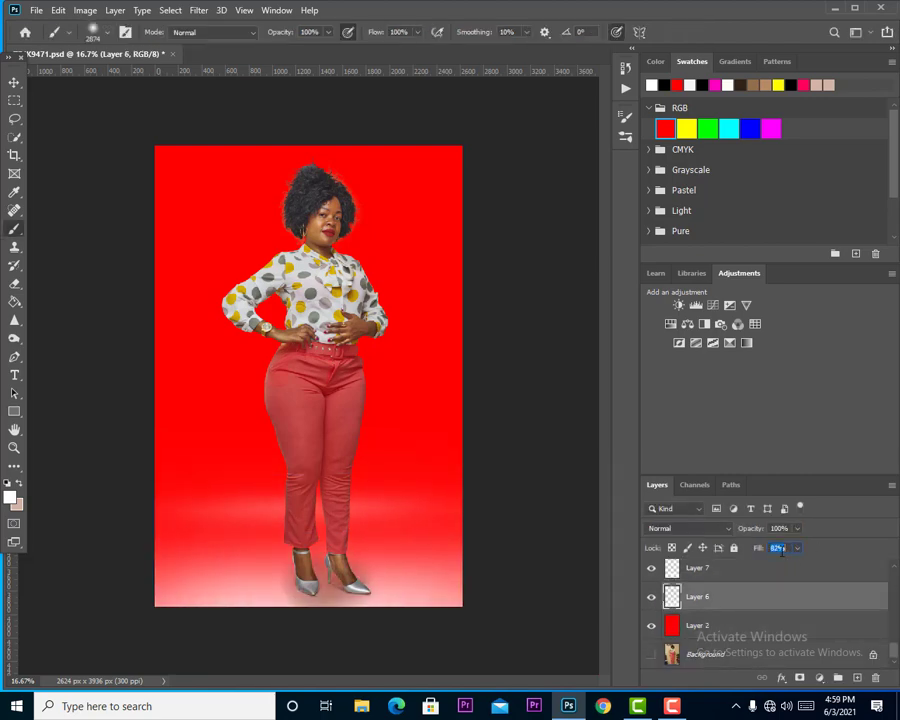
left_click(779, 529)
scroll(779, 529, "down", 20)
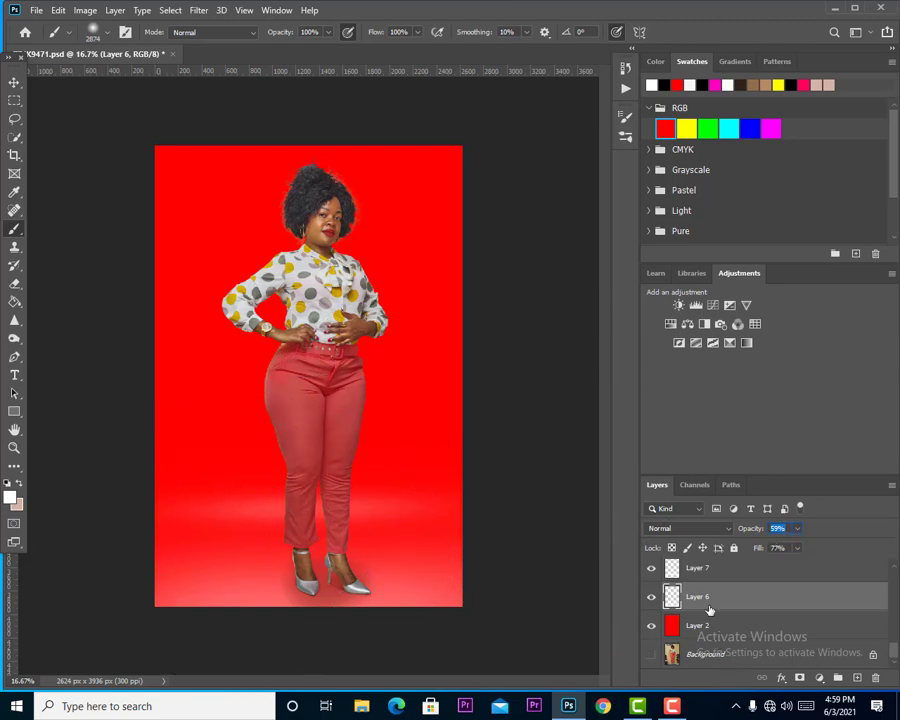
Add a drop shadow to the woman's Layer 1 copy and separate the effect into its own layer.
scroll(712, 615, "up", 5)
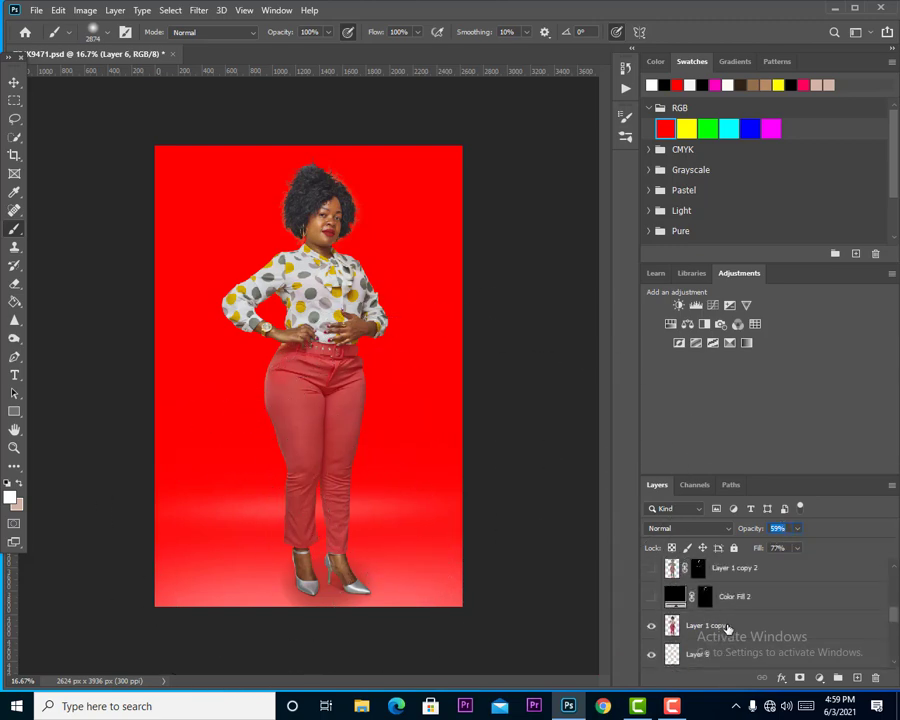
left_click(728, 626)
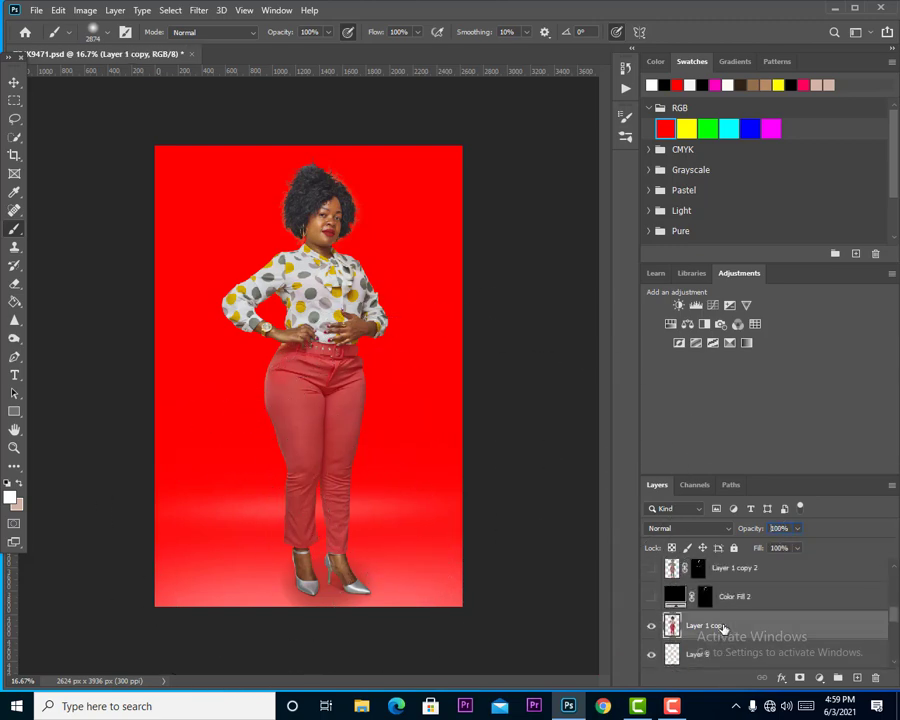
left_click(781, 679)
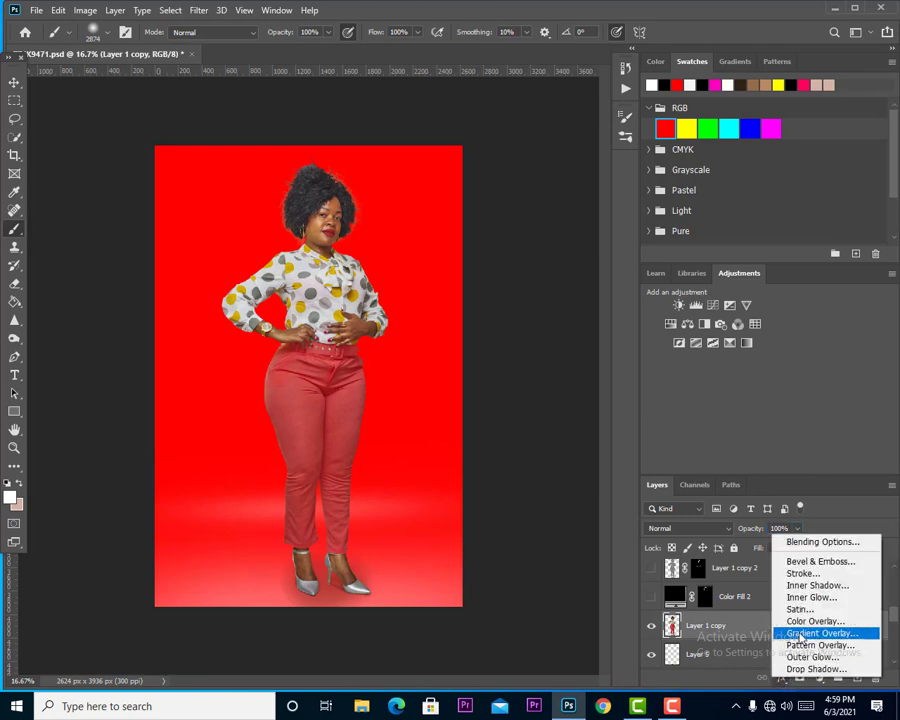
left_click(803, 669)
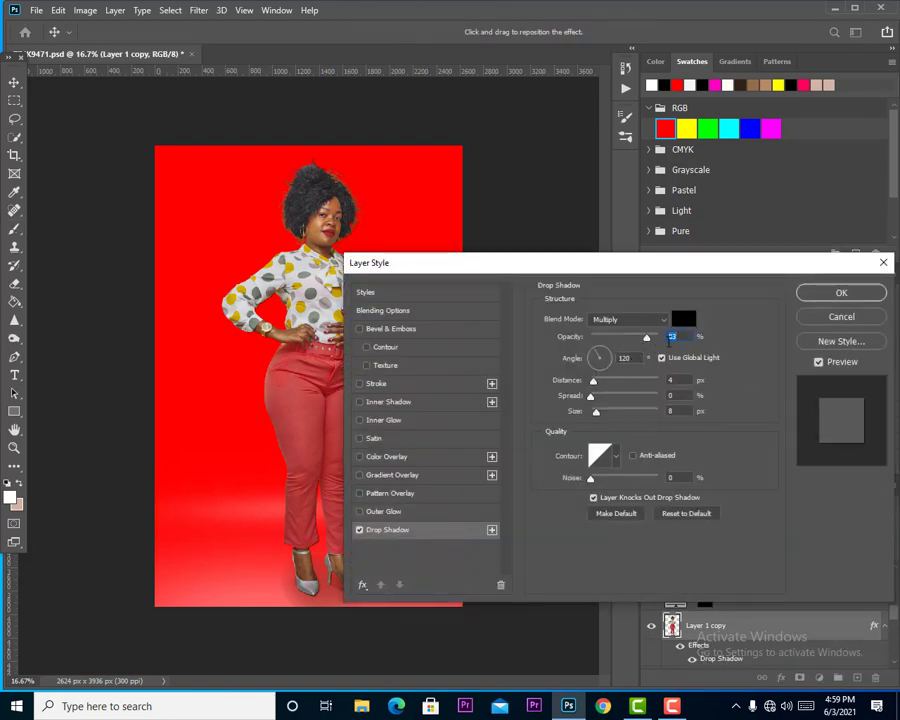
right_click(705, 652)
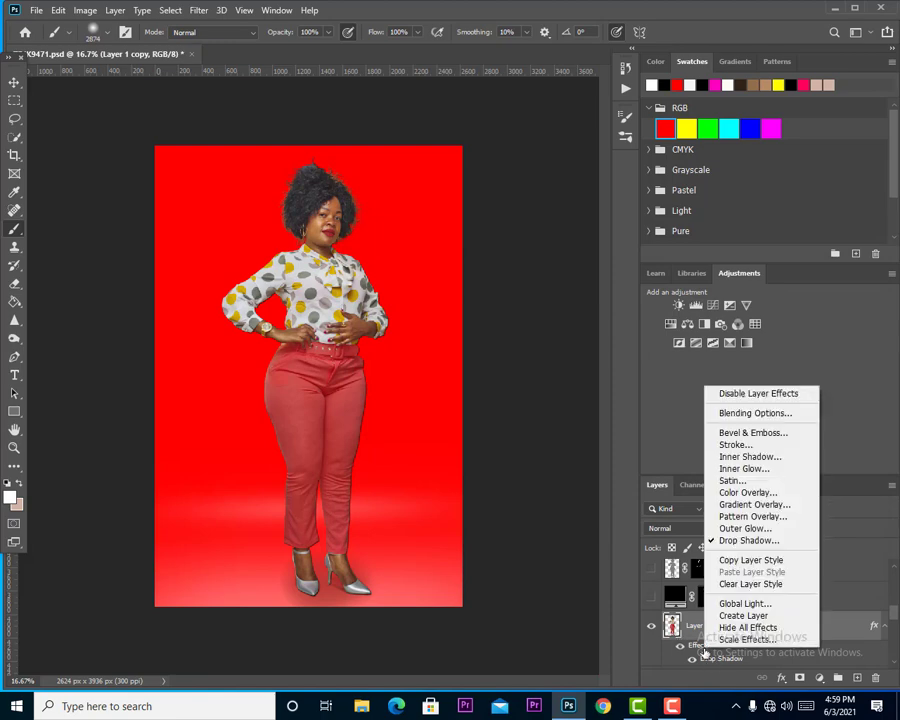
left_click(748, 615)
left_click(406, 265)
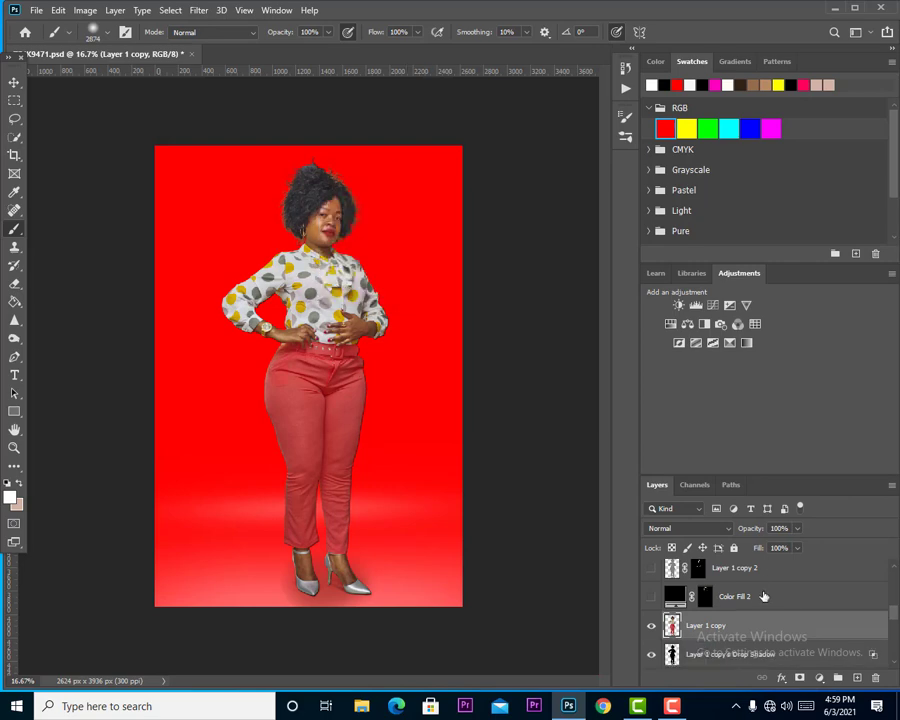
Transform the separated shadow to 16% height, slanted across the floor to the woman's left in the image, and align it with her feet.
left_click(698, 656)
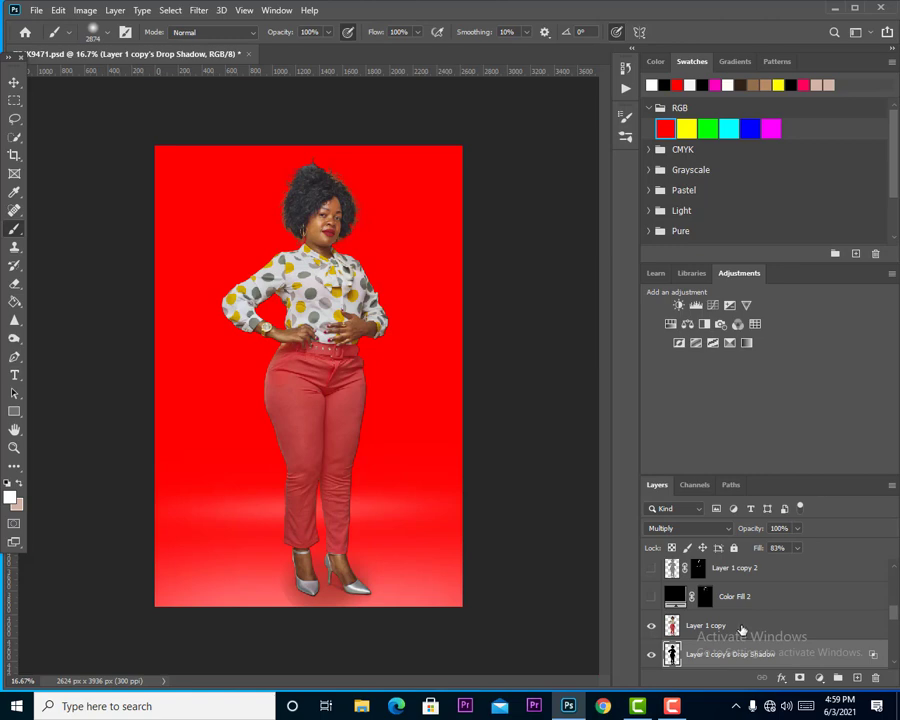
key("ctrl+t")
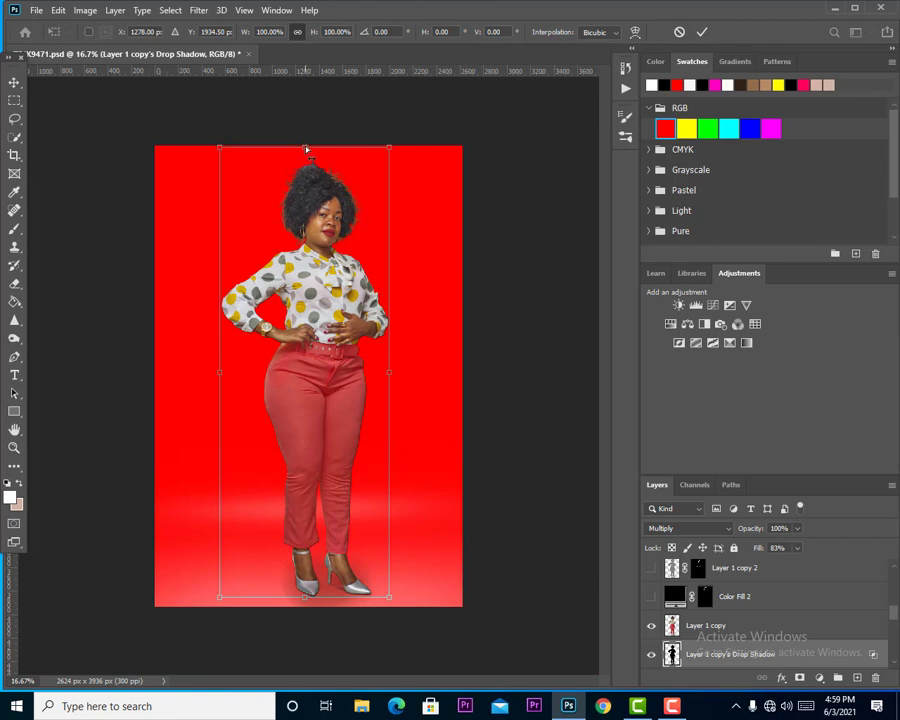
left_click_drag(306, 149, 181, 527)
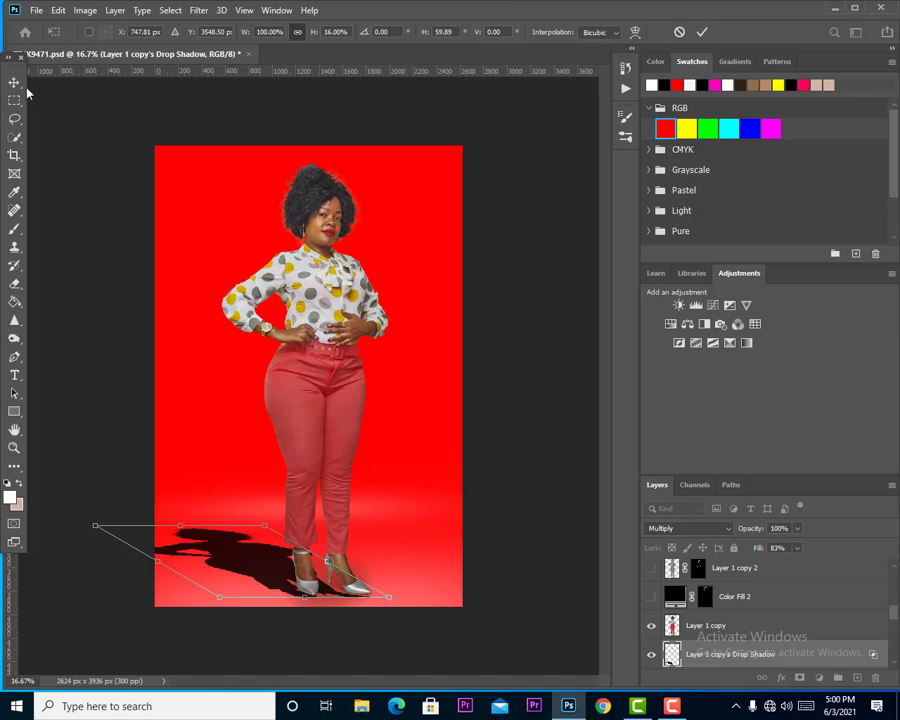
key("Return")
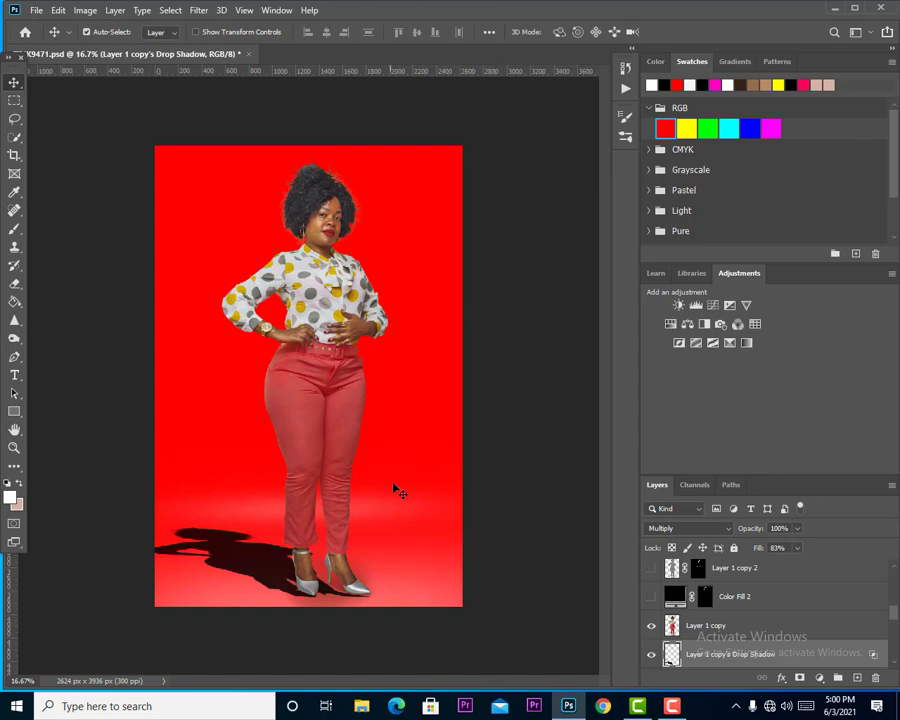
left_click_drag(338, 598, 336, 590)
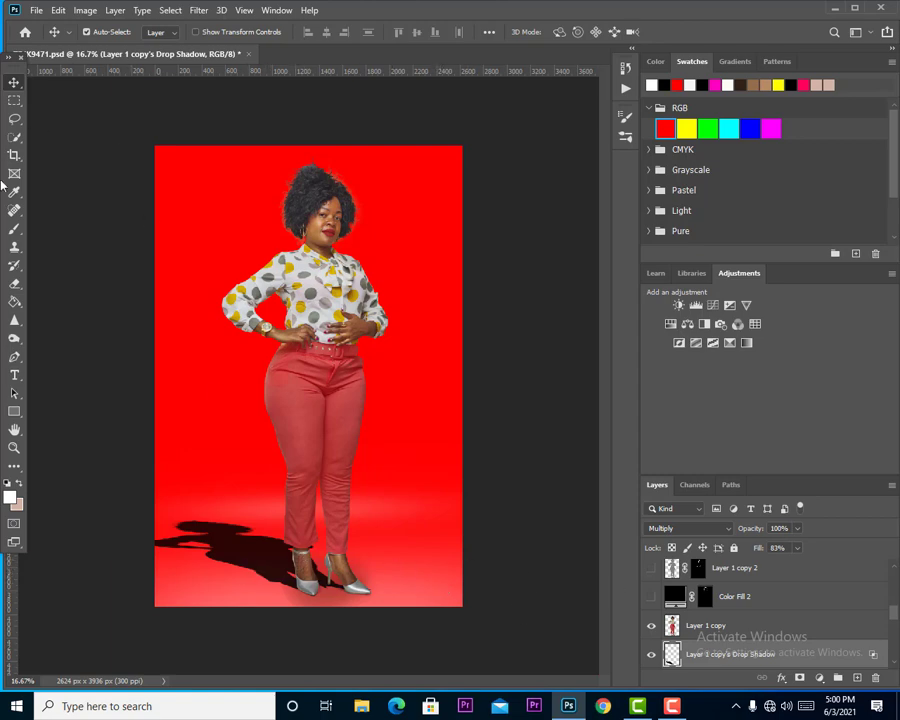
Fade the far end of the cast shadow with a soft eraser at 1811 px and 495 px.
key("e")
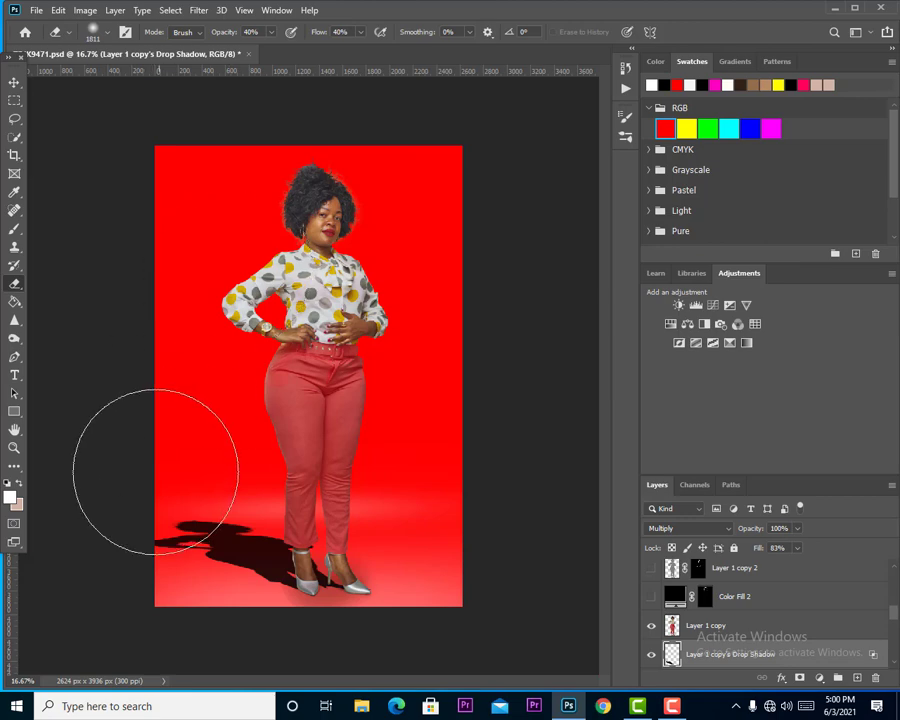
left_click_drag(146, 527, 104, 517)
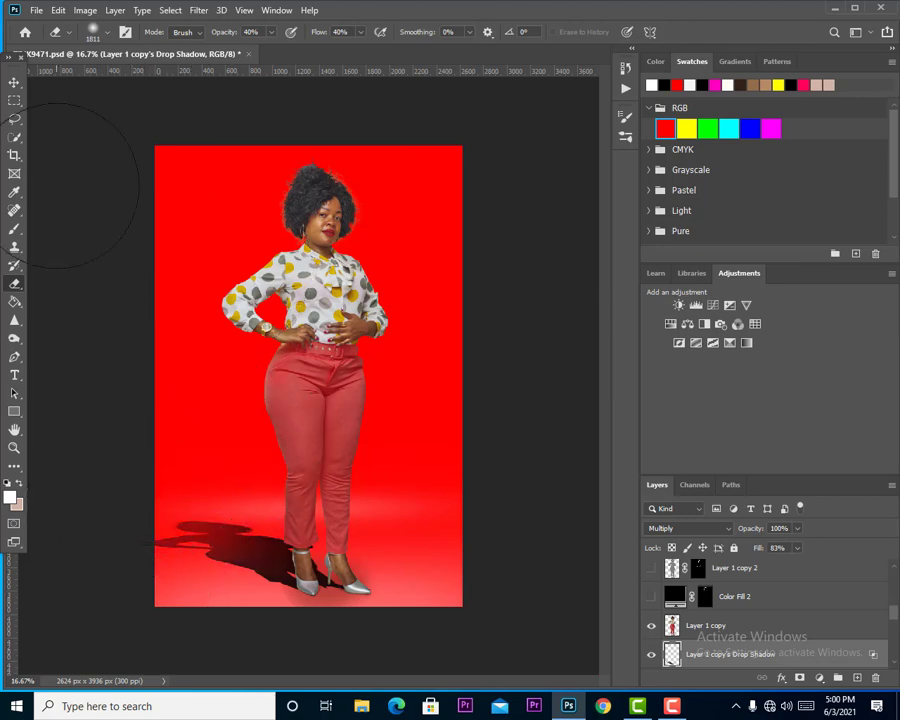
left_click(92, 31)
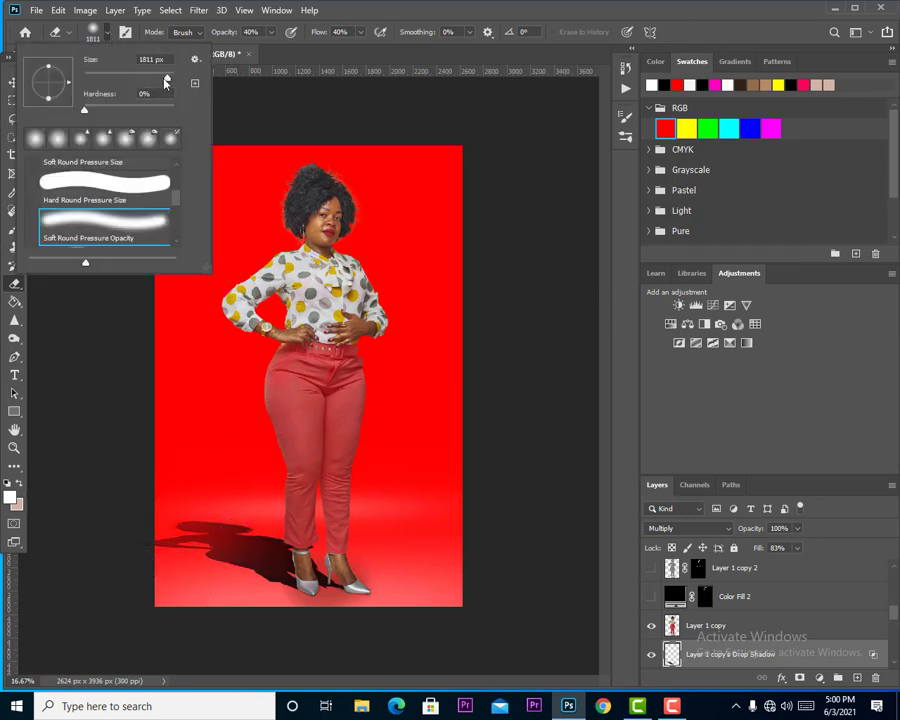
left_click_drag(167, 79, 164, 79)
left_click(187, 496)
mouse_move(211, 515)
left_mouse_down()
mouse_move(195, 556)
mouse_move(206, 572)
mouse_move(226, 562)
mouse_move(262, 514)
mouse_move(218, 502)
mouse_move(243, 504)
mouse_move(233, 522)
mouse_move(147, 547)
mouse_move(255, 502)
mouse_move(246, 540)
mouse_move(237, 542)
mouse_move(250, 523)
mouse_move(292, 520)
left_mouse_up()
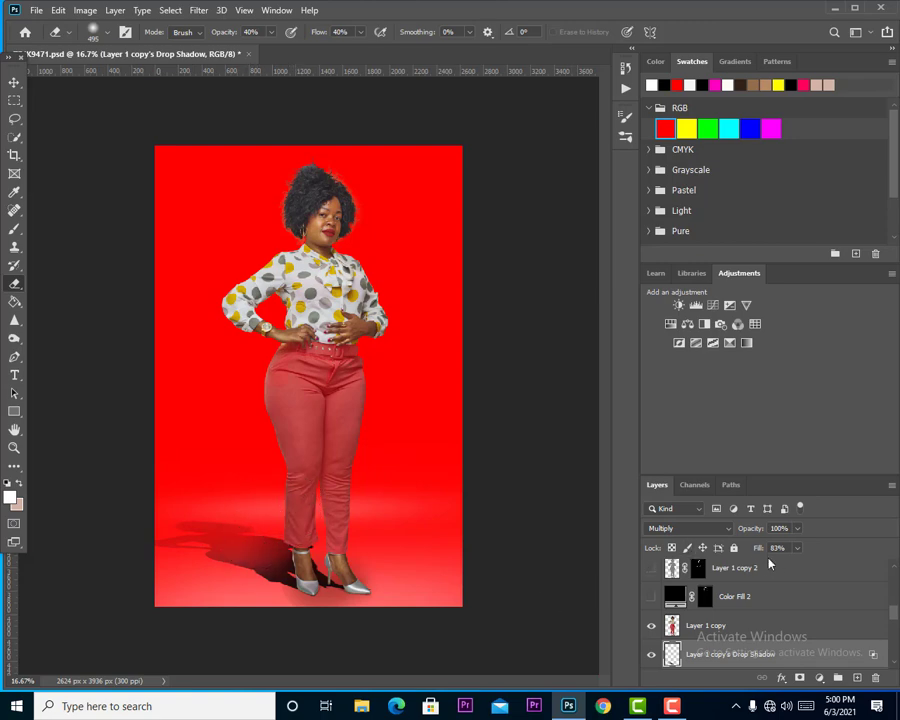
Set both the opacity and the fill of the cast shadow layer to 40%.
key("Down")
key("Down")
key("Down")
key("Down")
key("Down")
key("Down")
key("Down")
key("Down")
key("Down")
key("Down")
key("Down")
key("Down")
key("Down")
key("Down")
key("Down")
key("Down")
key("Down")
key("Down")
key("Down")
key("Down")
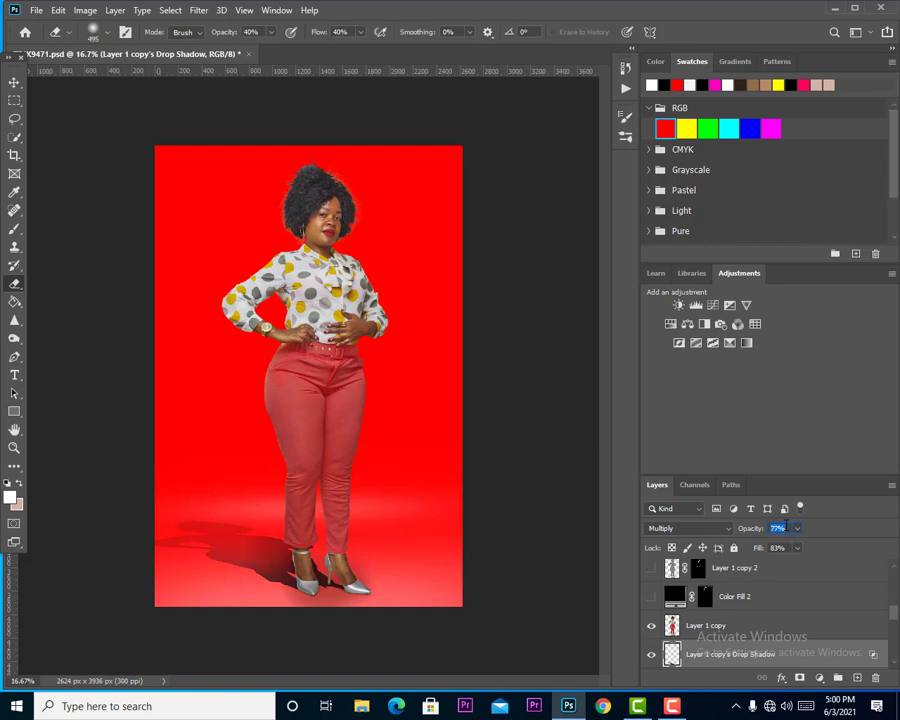
key("Down")
key("Down")
key("Down")
key("Down")
key("Down")
key("Down")
key("Down")
key("Down")
key("Down")
key("Down")
key("Down")
key("Down")
key("Down")
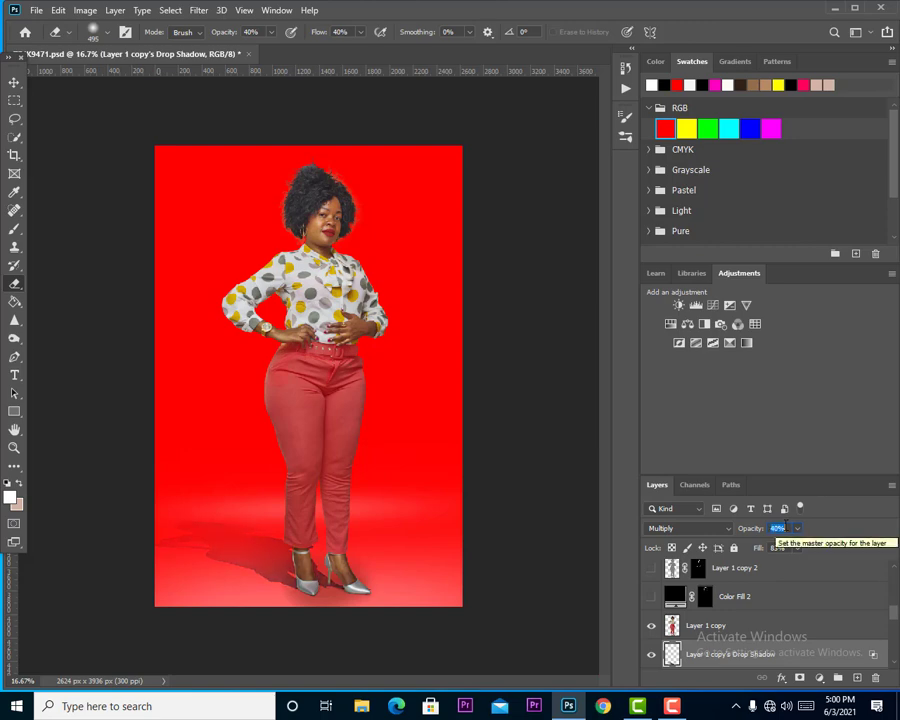
left_click(777, 548)
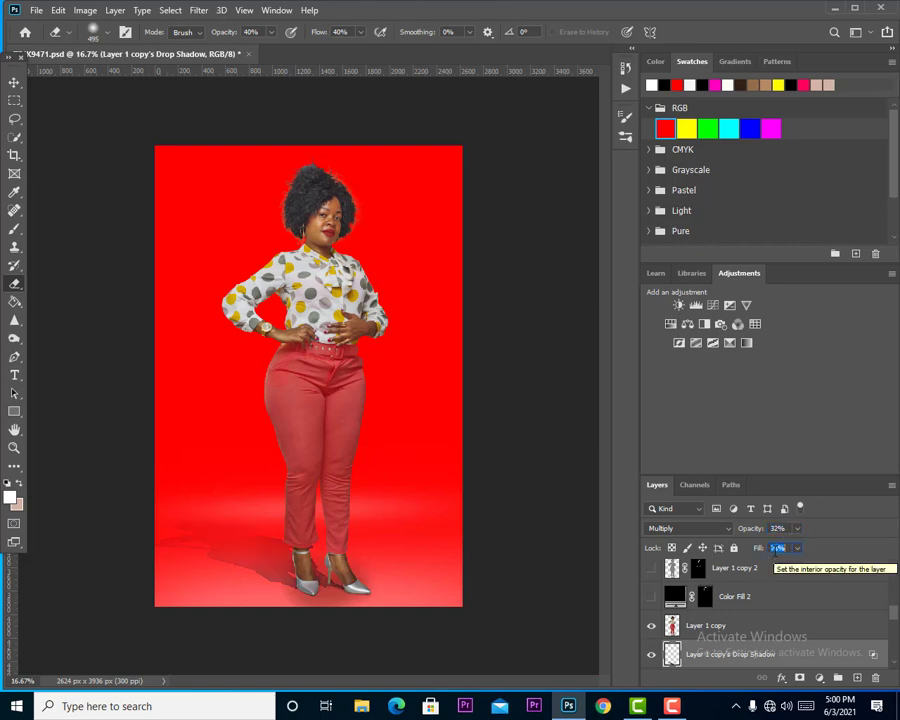
key("Down")
key("Down")
key("Down")
key("Down")
key("Down")
key("Down")
key("Down")
key("Down")
key("Down")
key("Down")
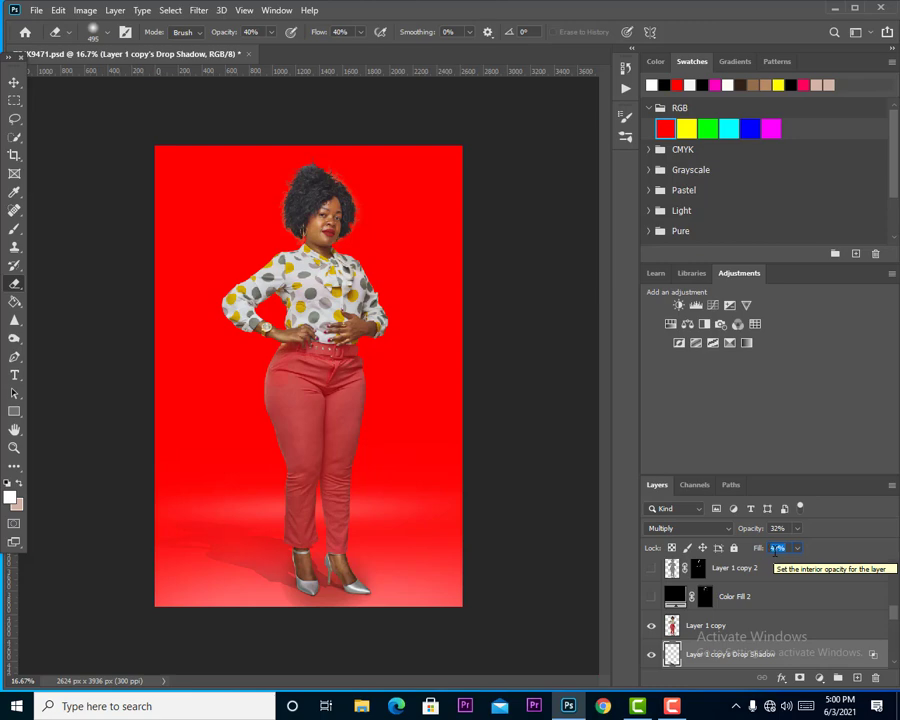
key("Down")
key("Down")
key("Down")
key("Down")
key("Down")
key("Down")
key("Down")
key("Down")
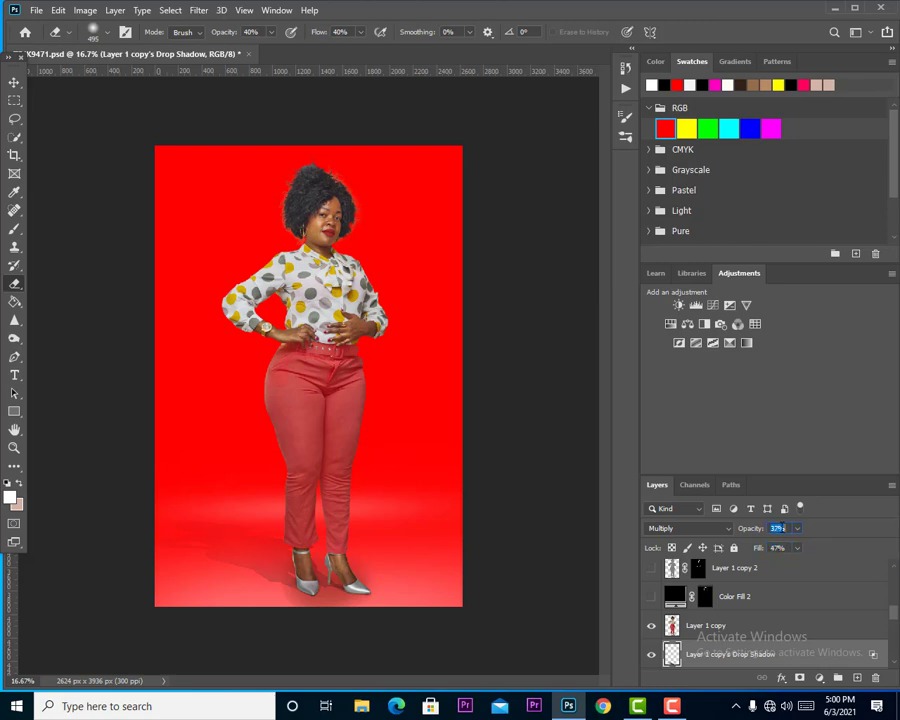
key("Down")
key("Down")
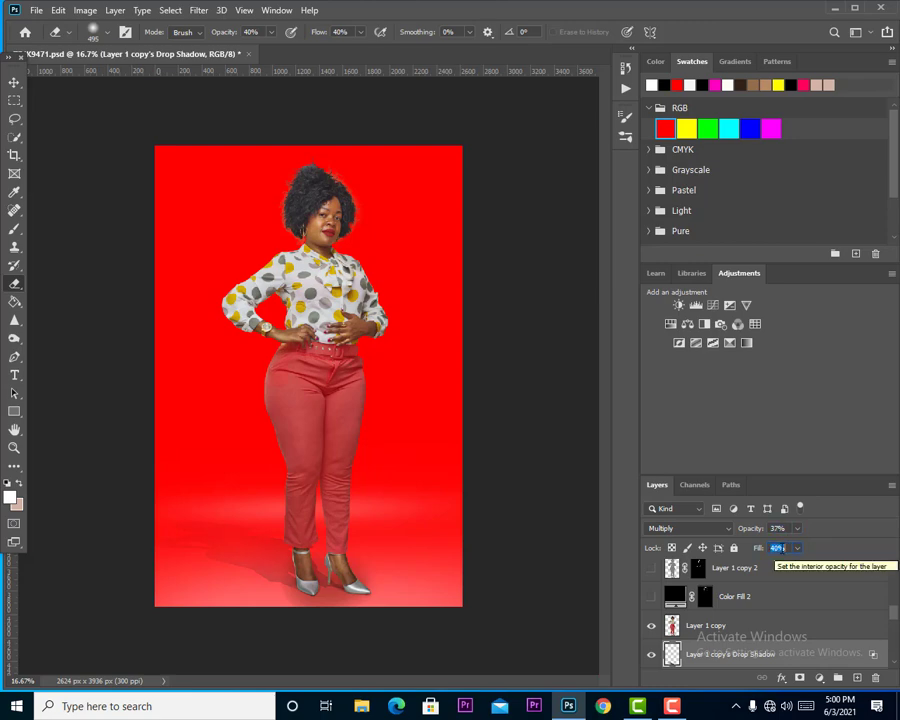
left_click(781, 527)
key("Up")
key("Up")
key("Up")
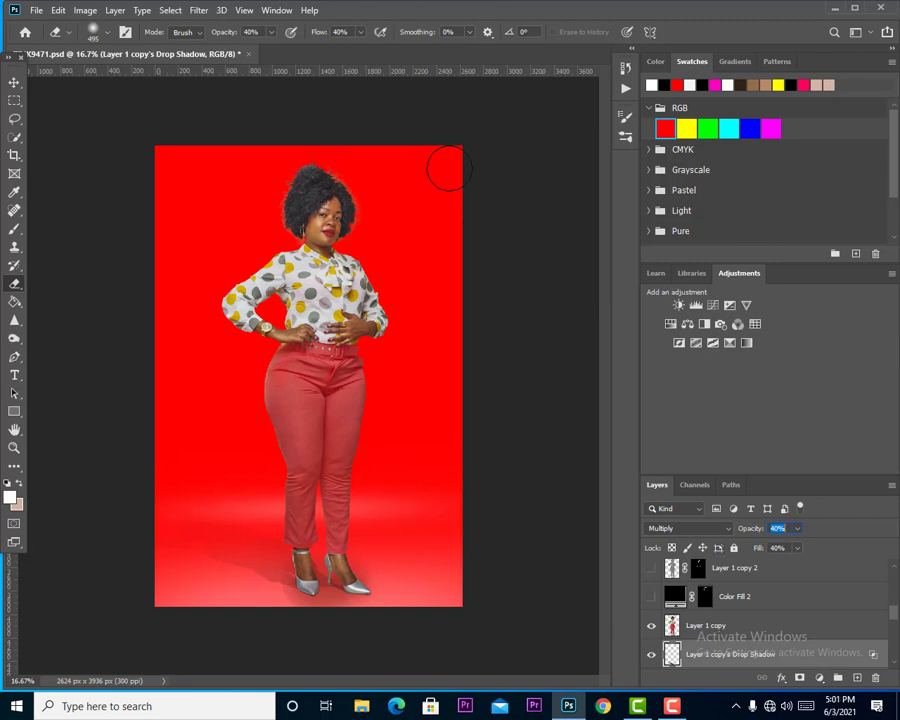
scroll(764, 632, "down", 1)
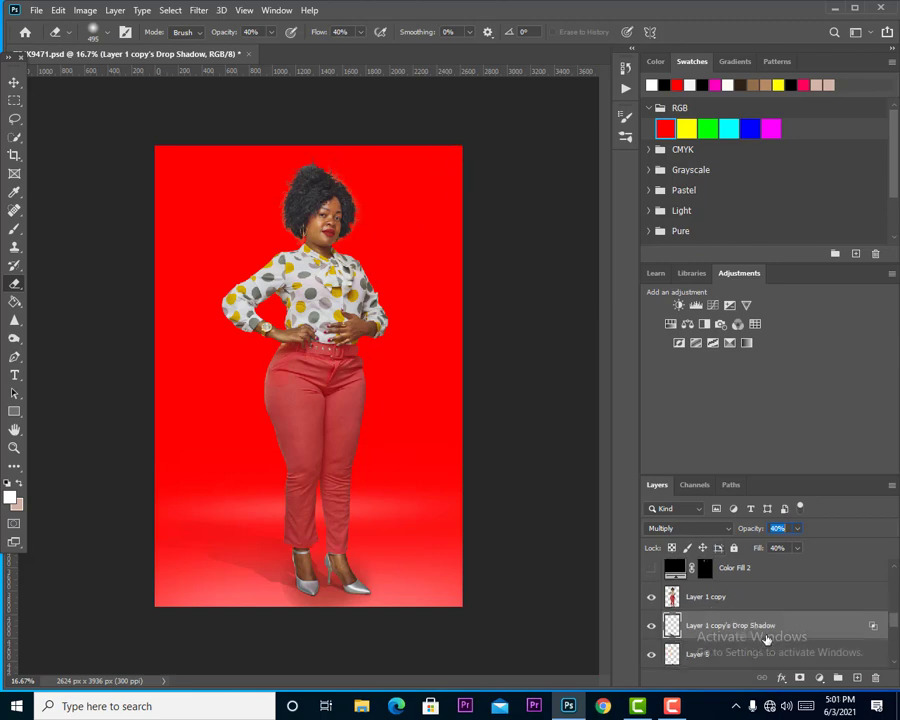
scroll(766, 637, "up", 3)
scroll(766, 637, "down", 5)
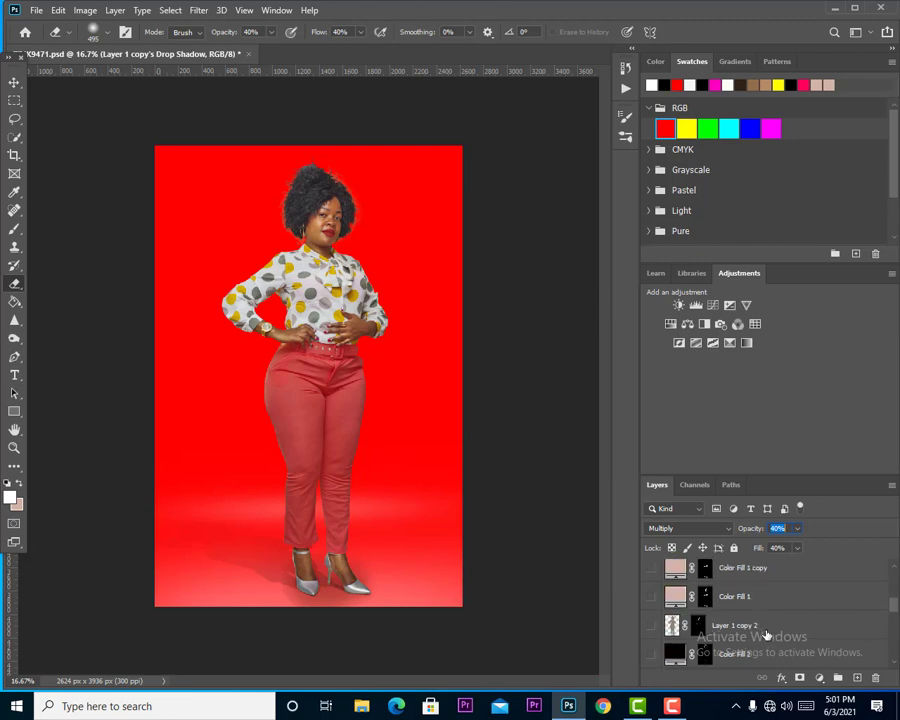
scroll(766, 620, "up", 2)
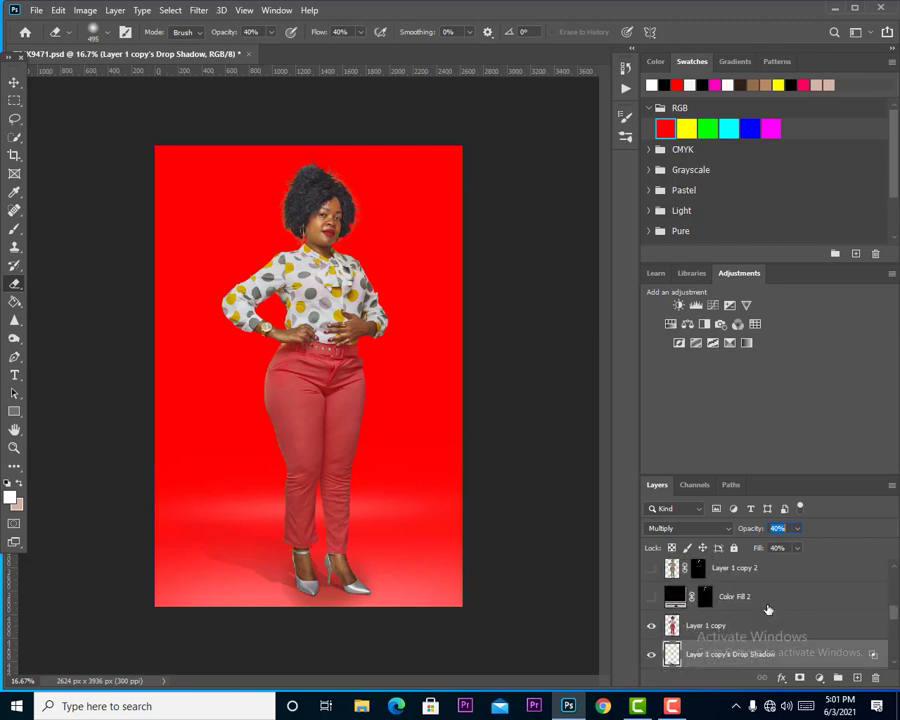
Add a new layer above Color Fill 2 and paint soft black (000000) shading on both lower sides of the backdrop with a 2874 px brush.
left_click(789, 600)
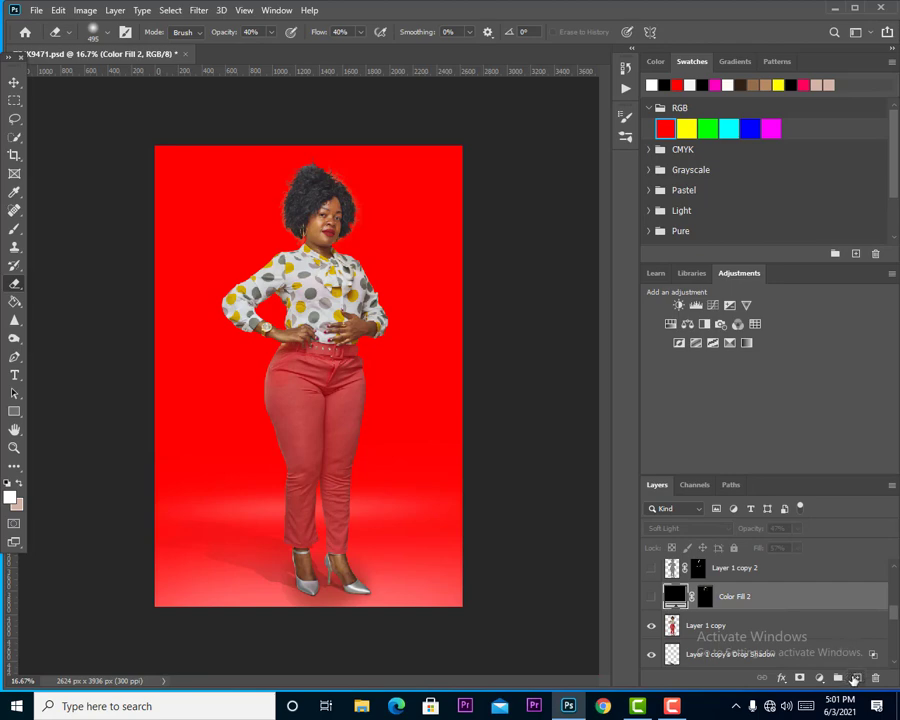
left_click(858, 678)
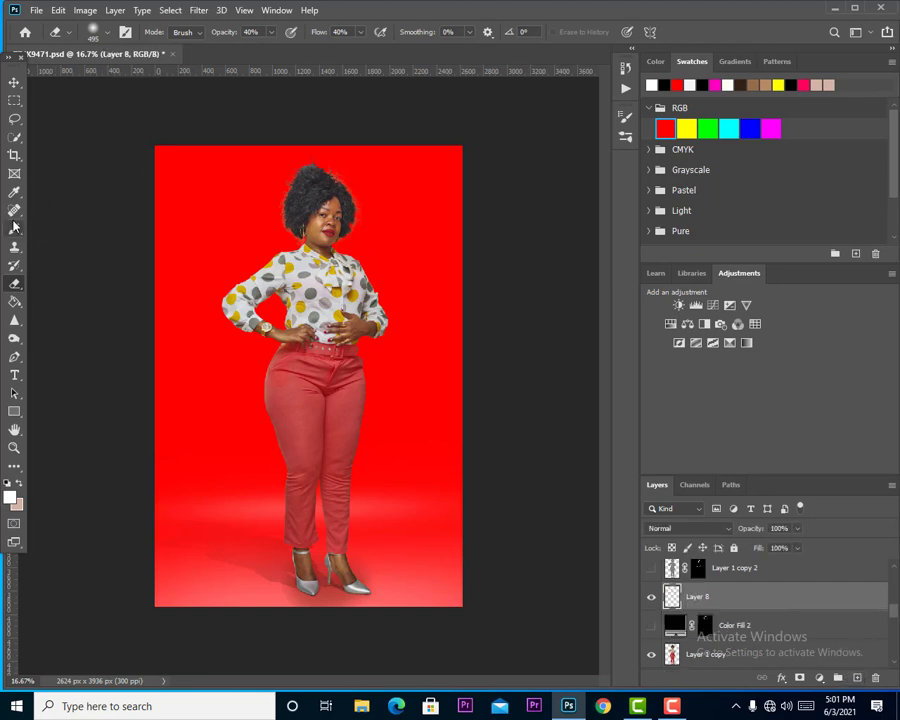
key("b")
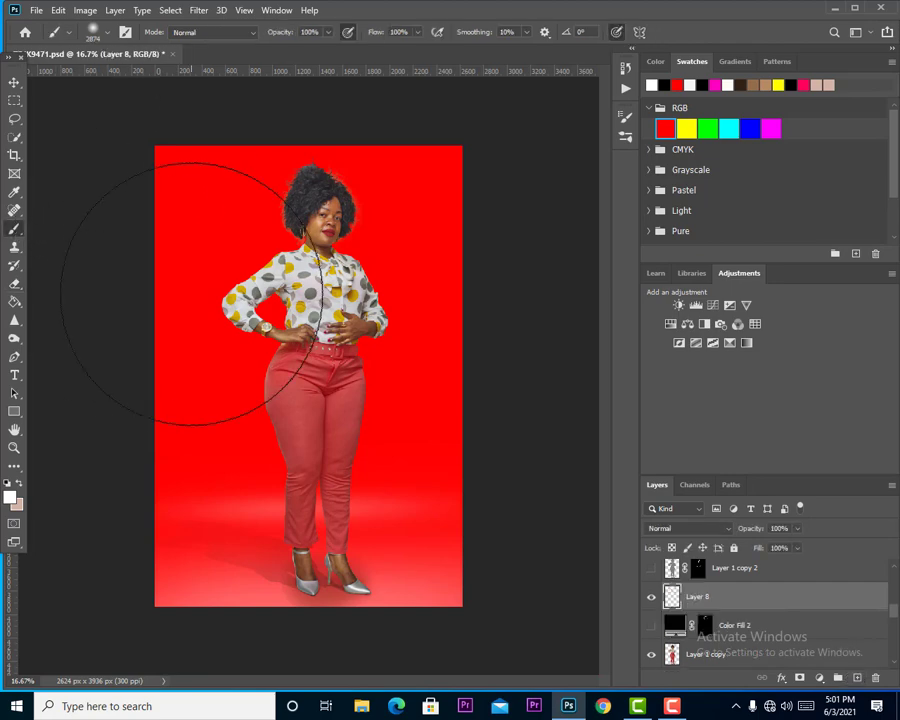
key("i")
left_click(10, 497)
type("000000")
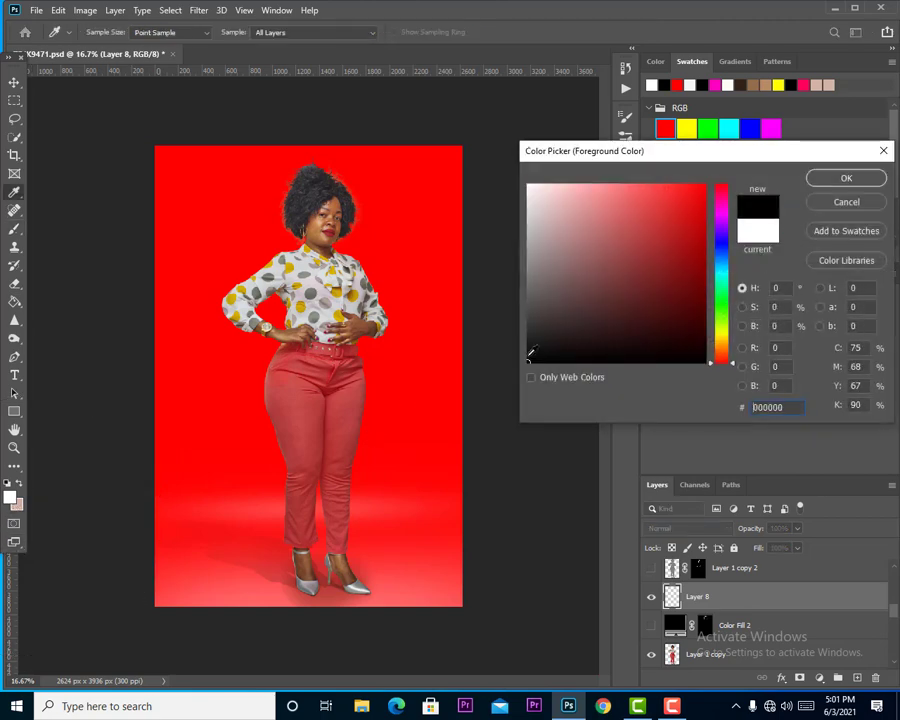
left_click(815, 182)
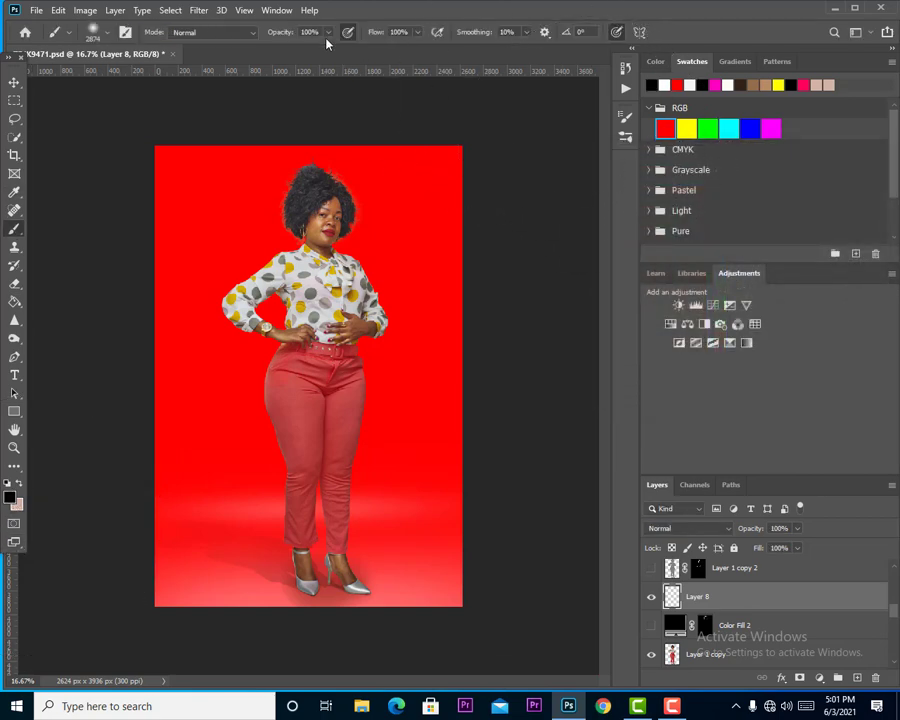
left_click(474, 534)
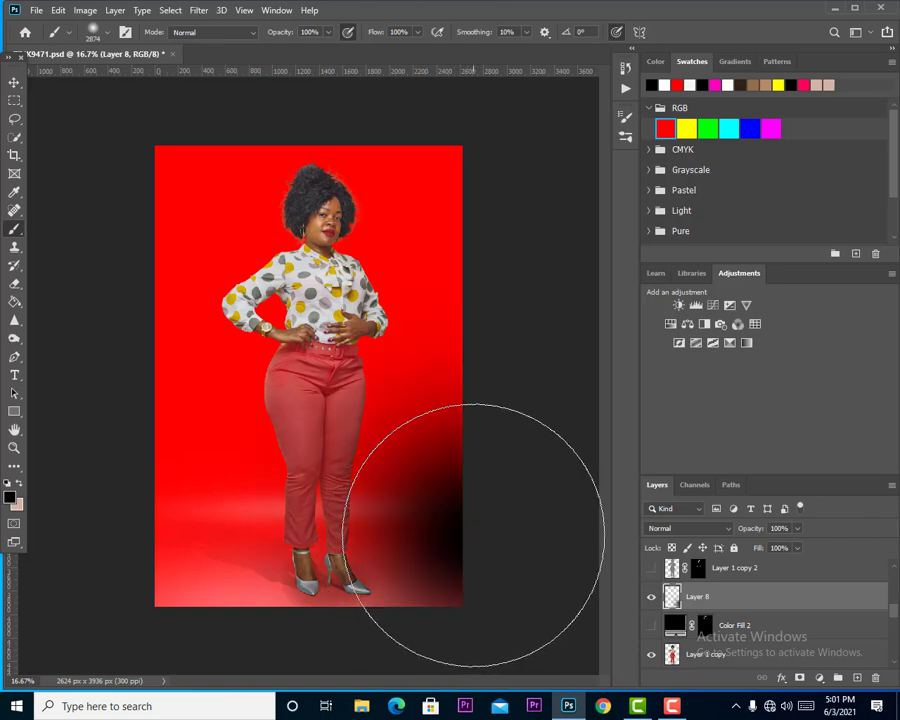
left_click(130, 523)
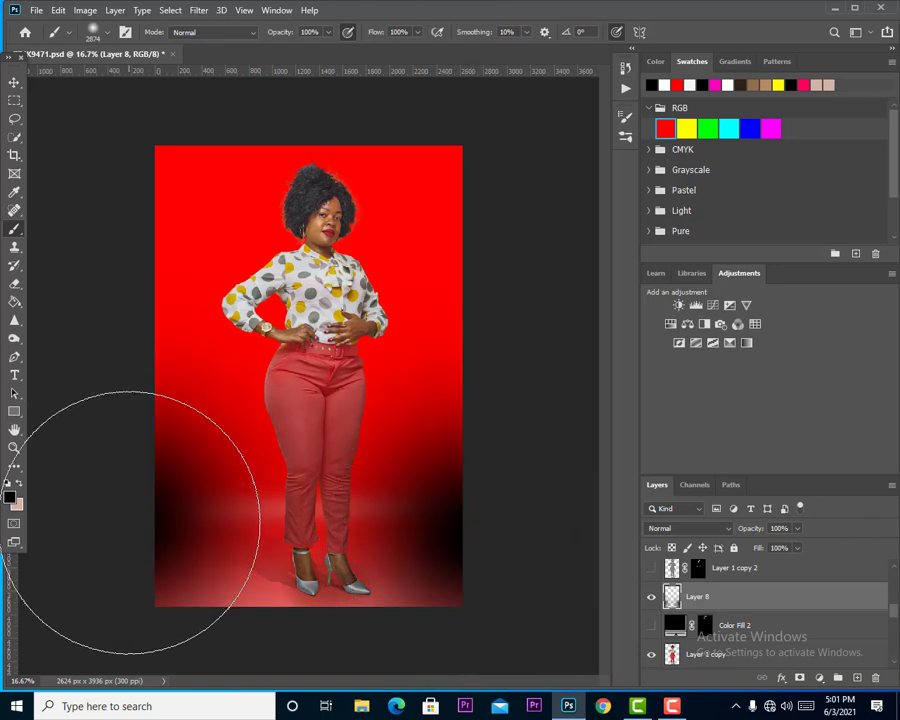
Set the brush opacity and flow to 60% and softly darken the backdrop's upper corners.
left_click(327, 38)
left_click(304, 48)
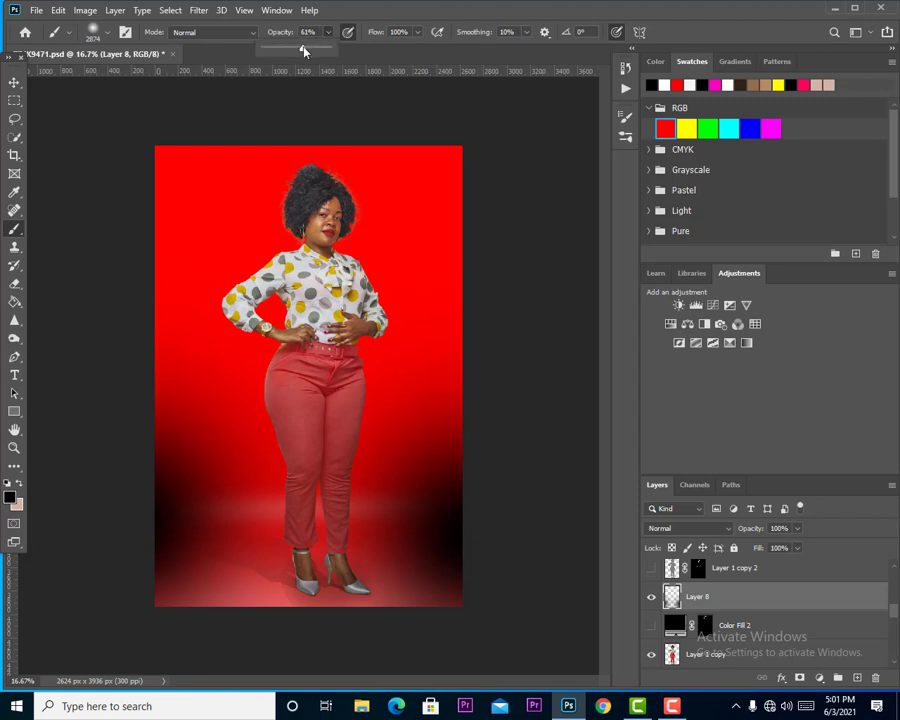
left_click(418, 34)
left_click(396, 48)
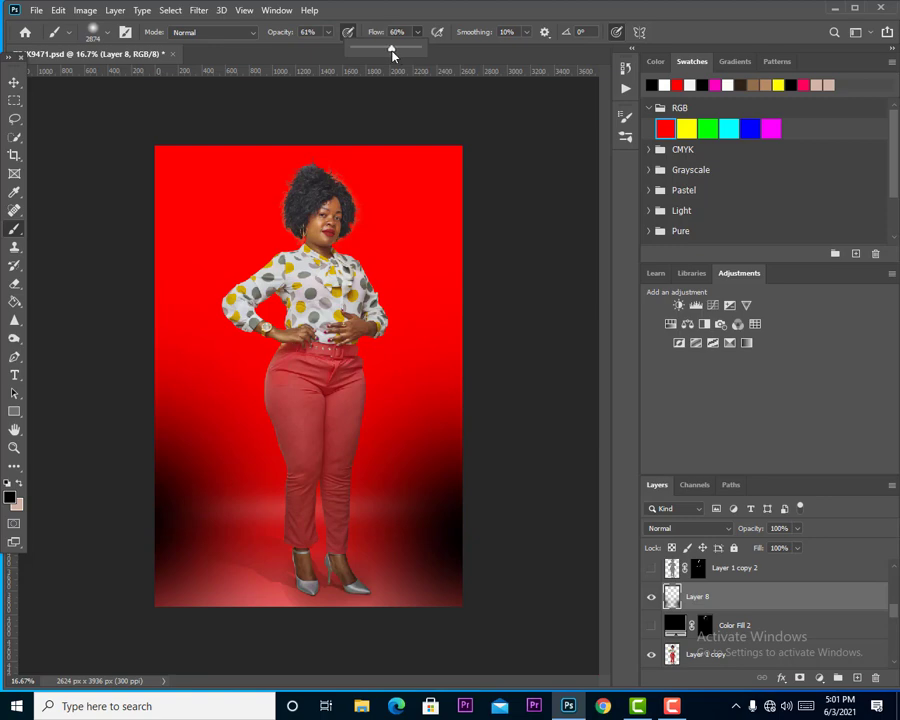
left_click(327, 33)
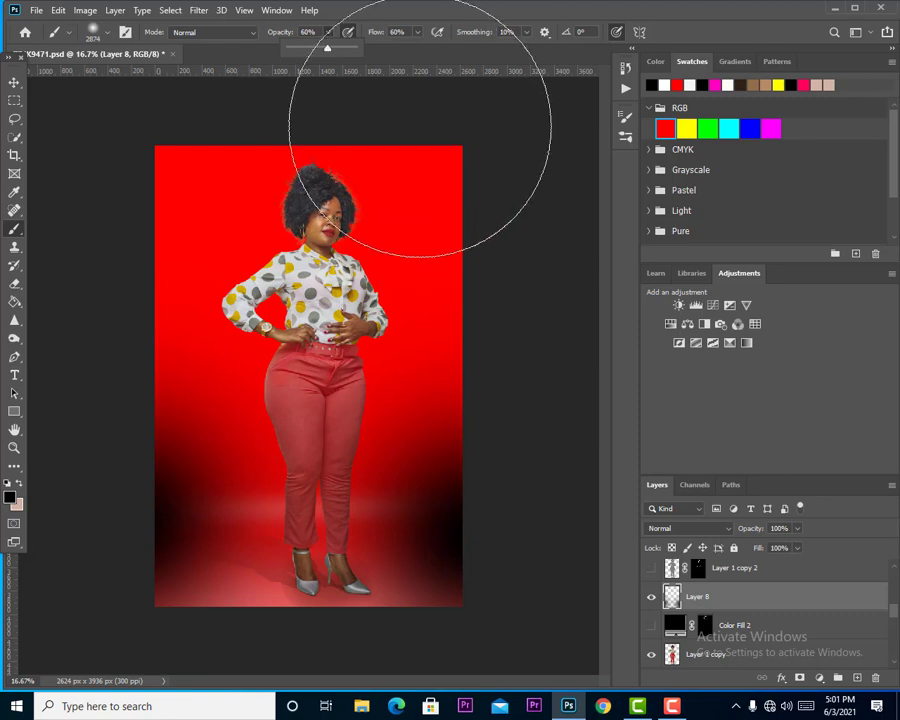
left_click(498, 132)
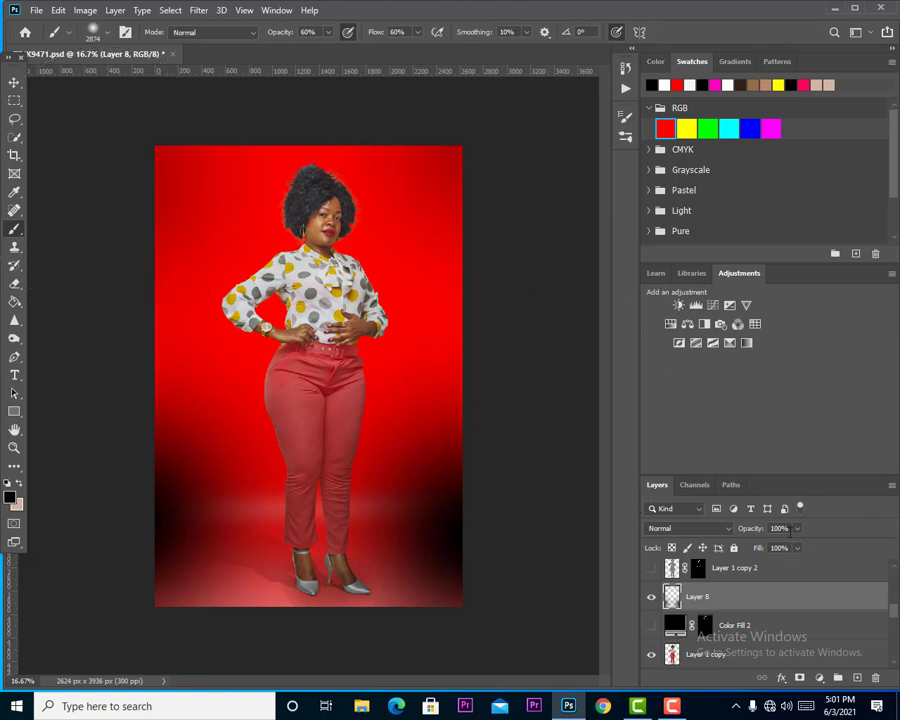
Set both the opacity and the fill of the black vignette layer to 70%.
left_click(787, 528)
scroll(787, 528, "down", 6)
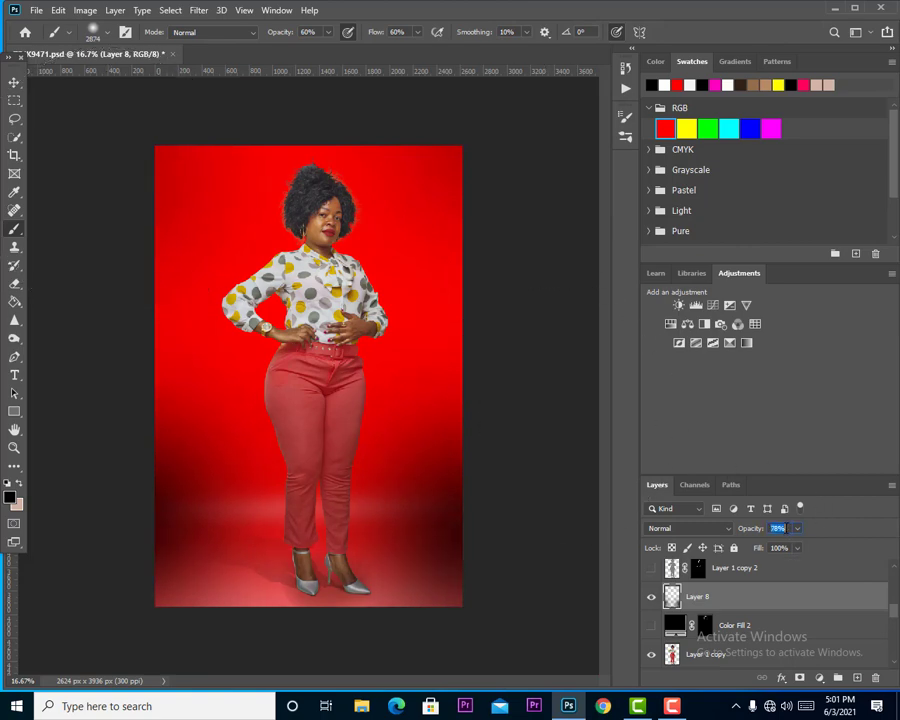
scroll(787, 528, "down", 7)
left_click(783, 547)
scroll(783, 547, "down", 7)
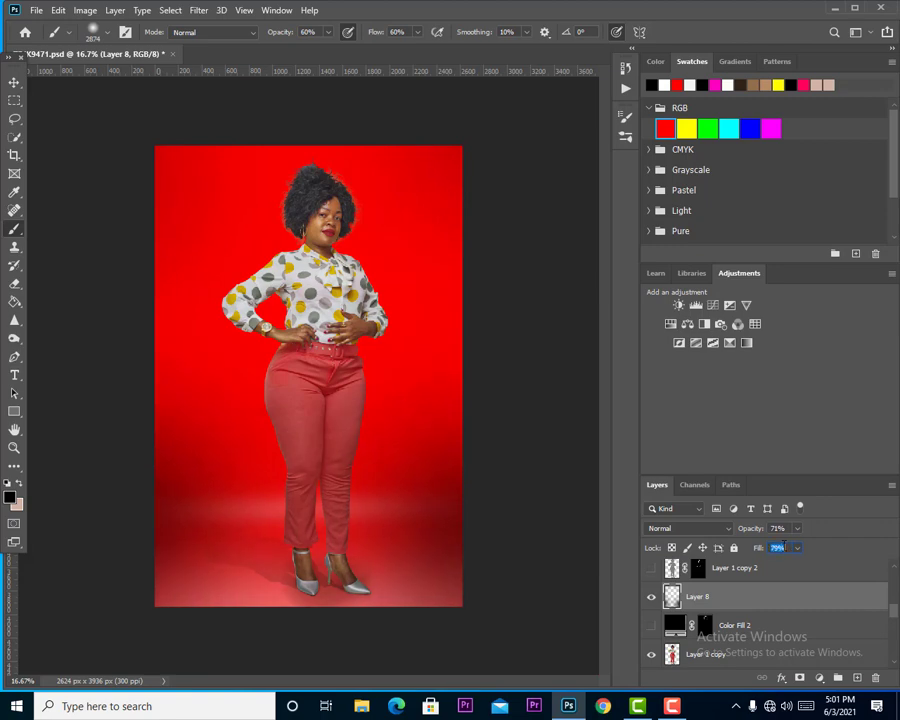
scroll(784, 546, "down", 3)
scroll(781, 528, "down", 3)
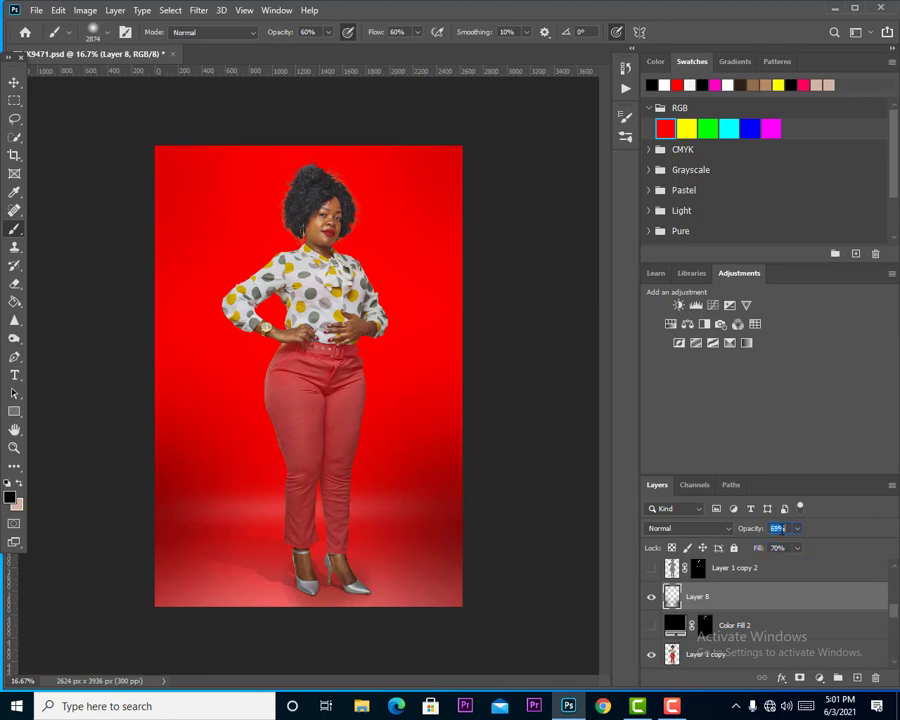
scroll(780, 529, "up", 1)
scroll(794, 631, "down", 2)
scroll(794, 631, "down", 1)
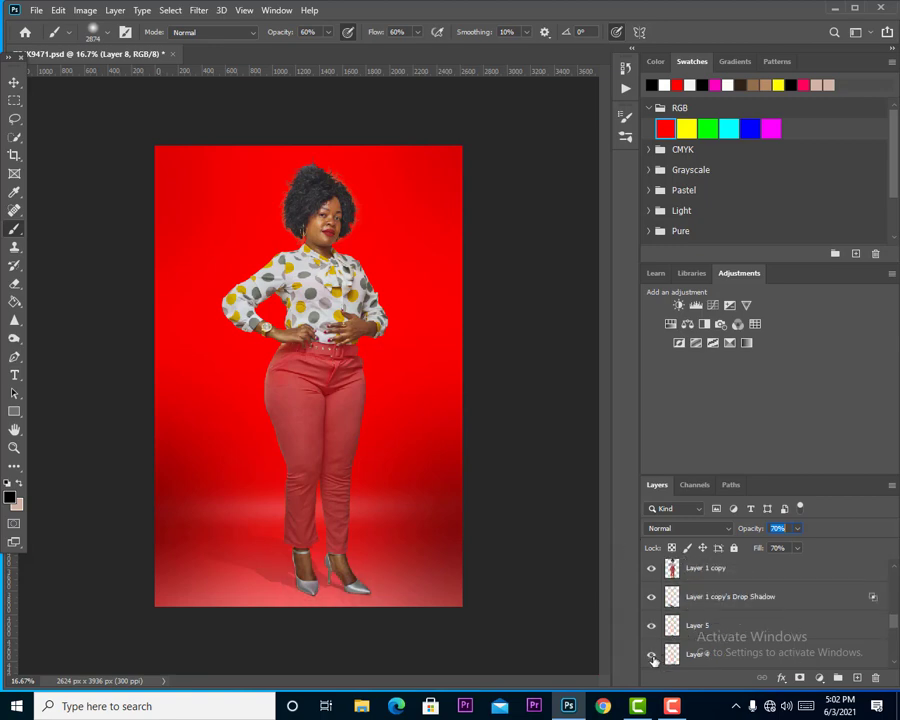
Set the fill of Layer 4 to 67%.
left_click(697, 654)
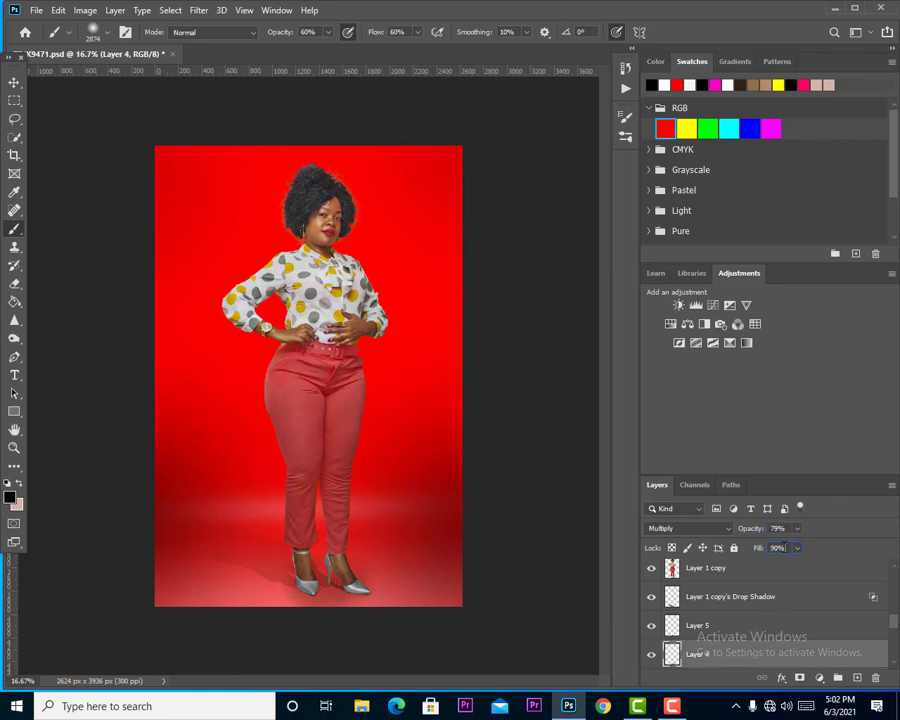
scroll(785, 547, "down", 20)
scroll(800, 611, "down", 5)
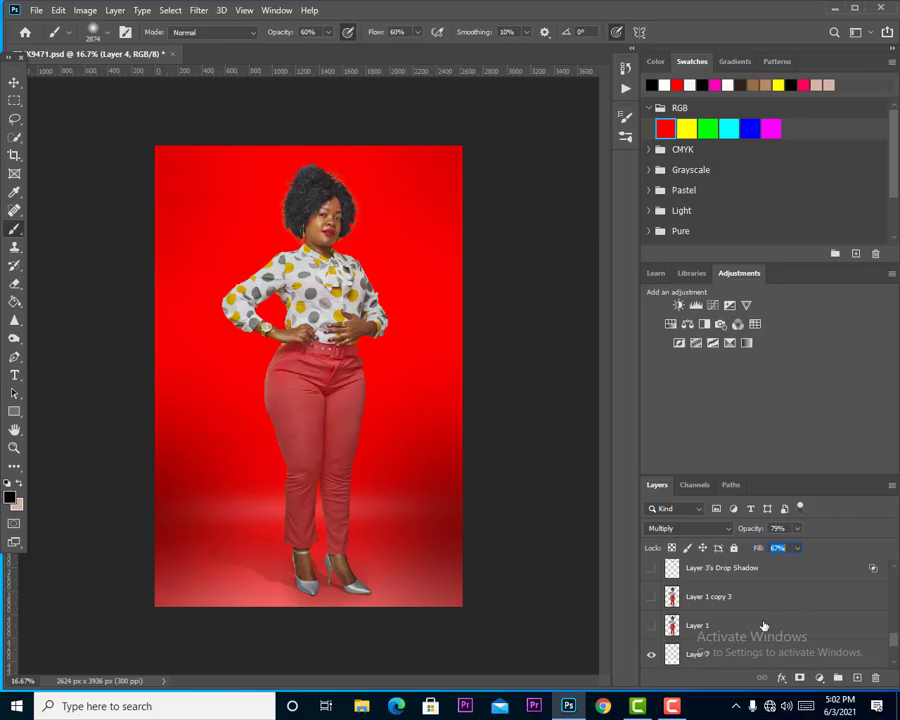
Add a Hue/Saturation adjustment directly above the red Layer 2 with hue -29, saturation -100 and lightness +8.
scroll(763, 626, "down", 5)
left_click(762, 625)
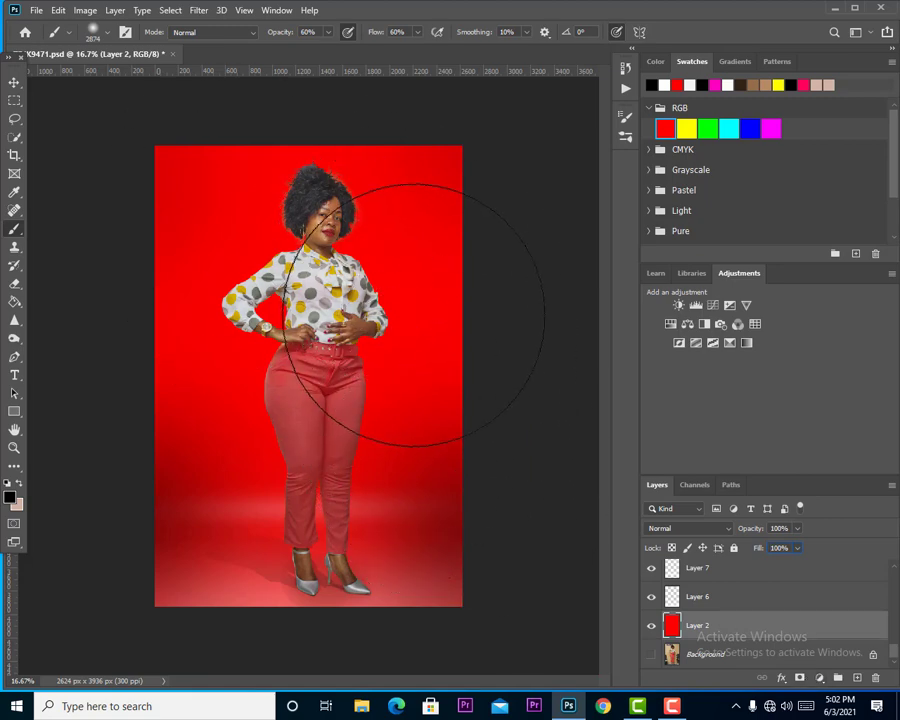
left_click(819, 678)
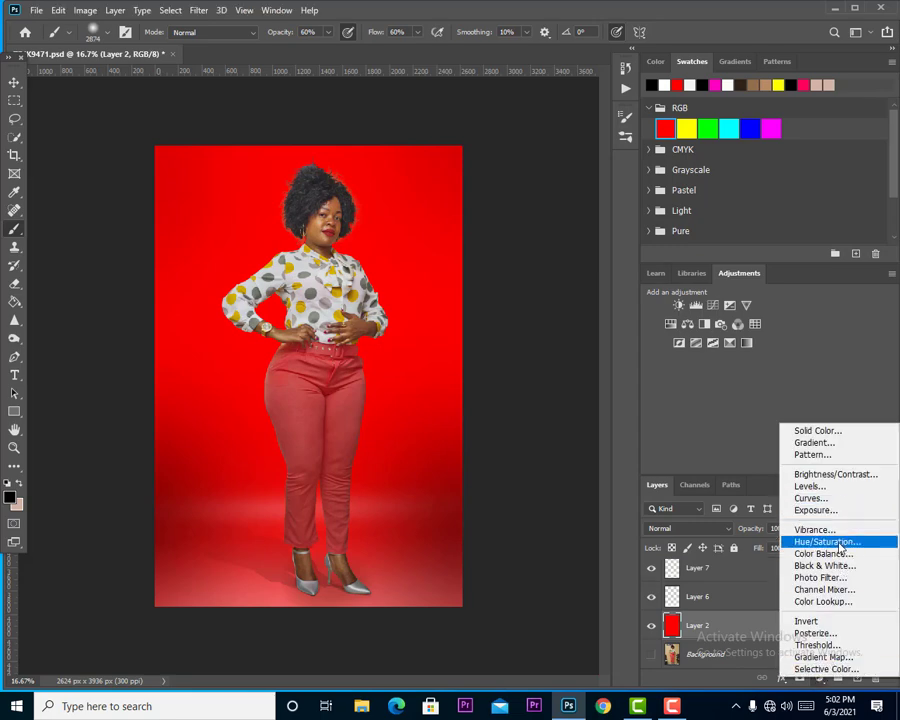
left_click(827, 542)
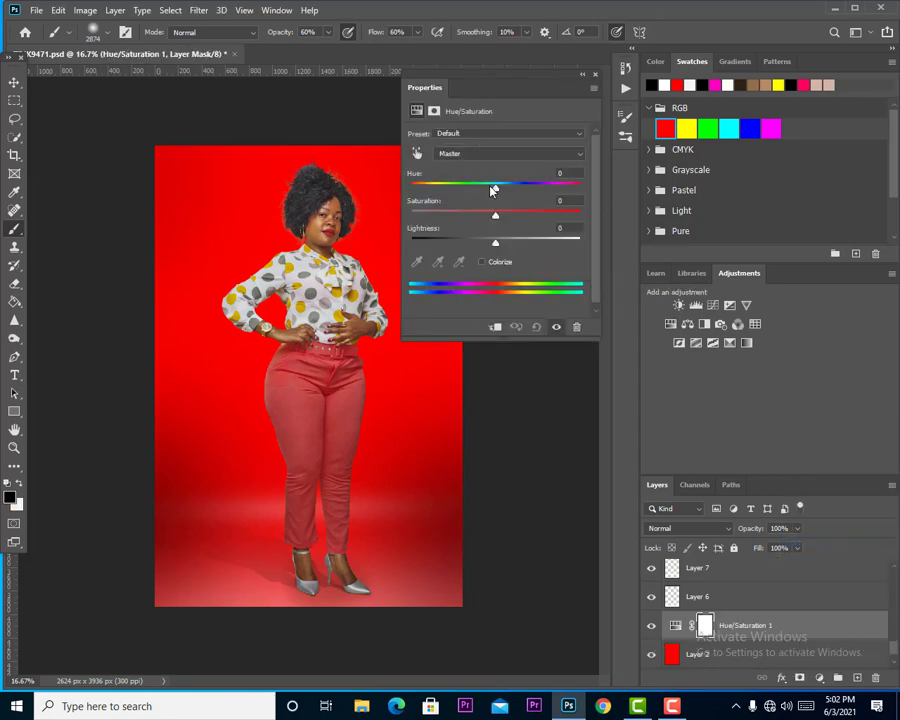
left_click_drag(500, 191, 475, 207)
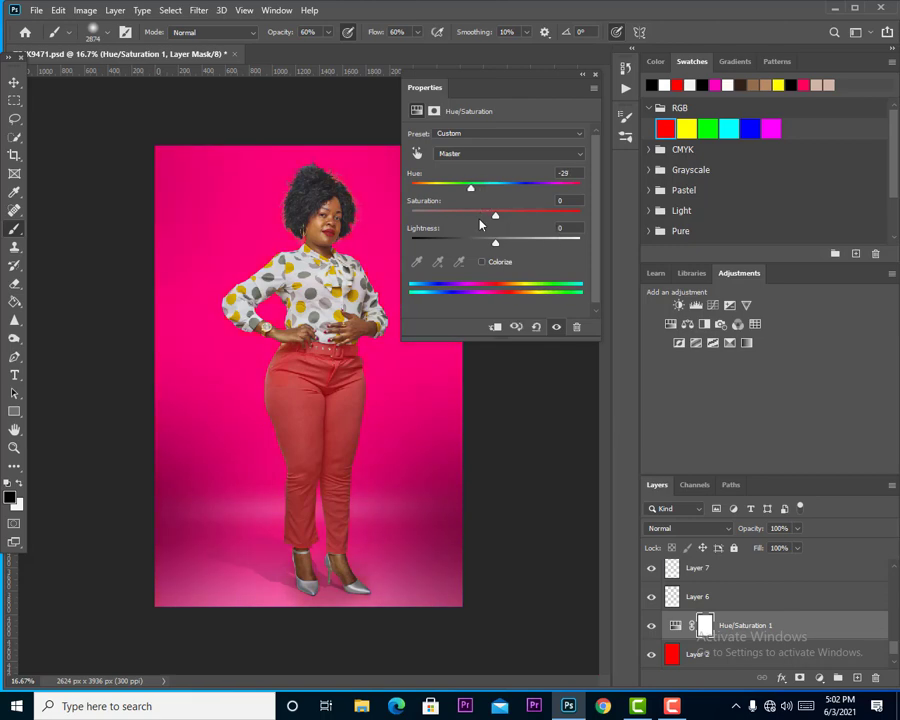
left_click_drag(490, 217, 452, 216)
mouse_move(497, 246)
left_mouse_down()
mouse_move(478, 242)
mouse_move(500, 243)
left_mouse_up()
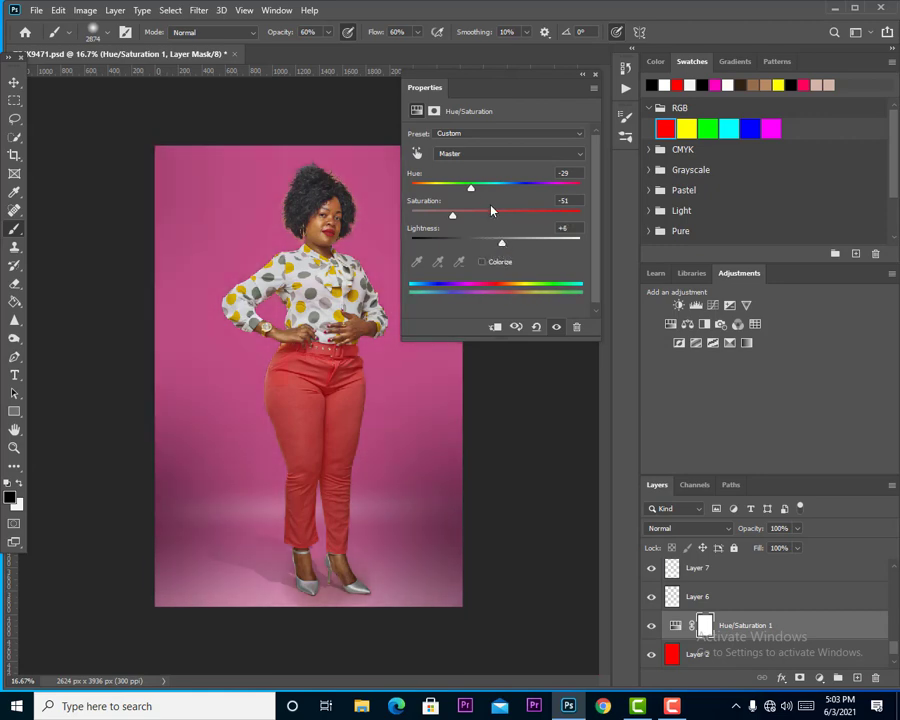
left_click_drag(452, 216, 398, 226)
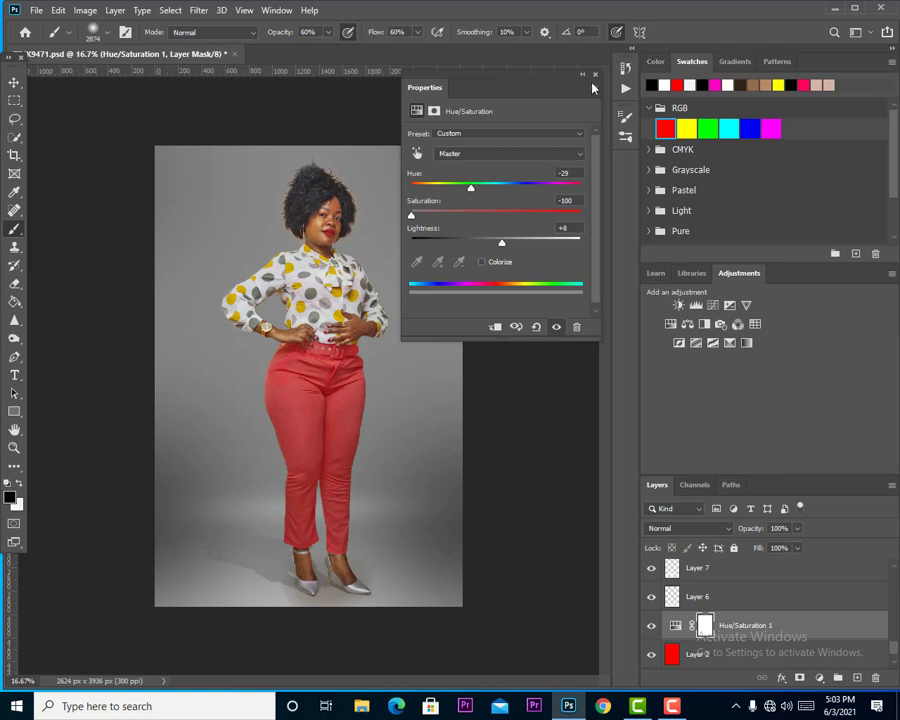
left_click(623, 68)
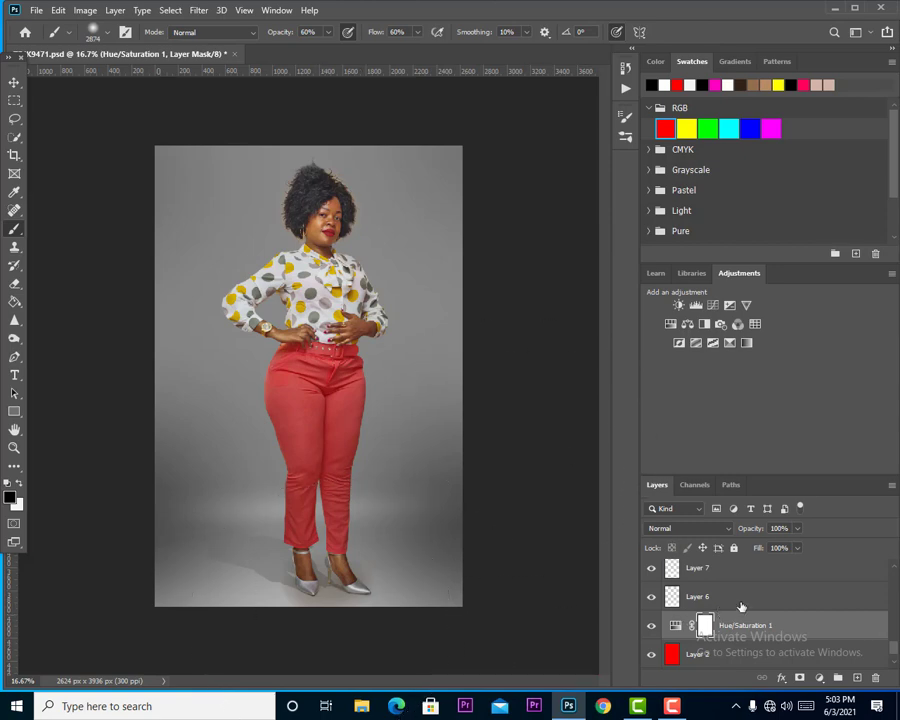
Make the Selective Color 1, Photo Filter 1, Color Fill 5, Color Fill 6, Color Fill 4 and Color Fill 3 layers visible.
scroll(745, 602, "up", 10)
left_click(651, 567)
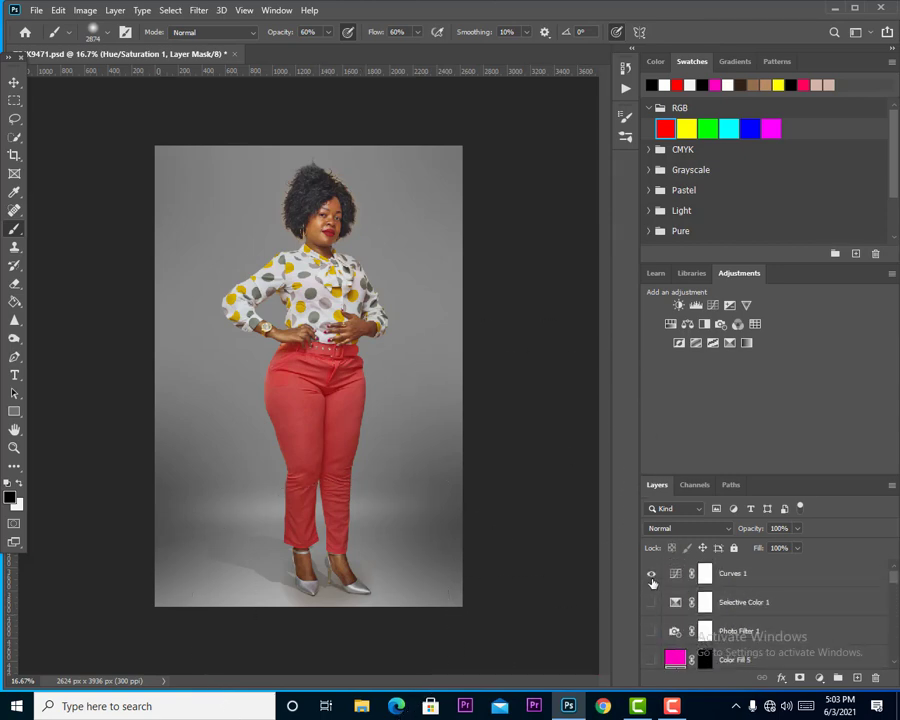
left_click(651, 596)
left_click(651, 625)
scroll(729, 612, "down", 3)
left_click(651, 573)
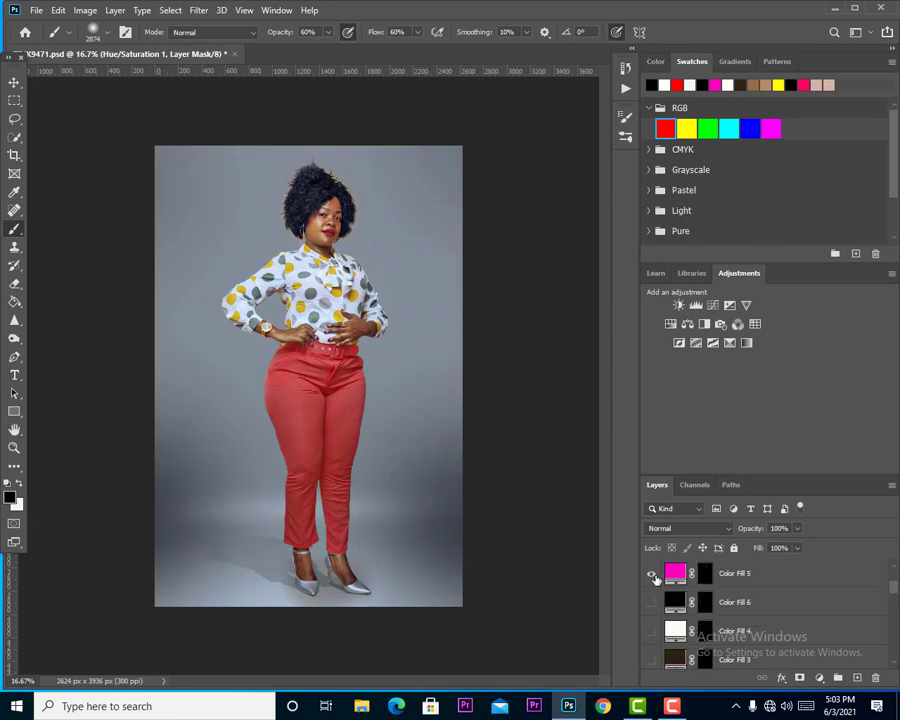
left_click(651, 602)
left_click(651, 631)
left_click(651, 661)
scroll(740, 612, "down", 1)
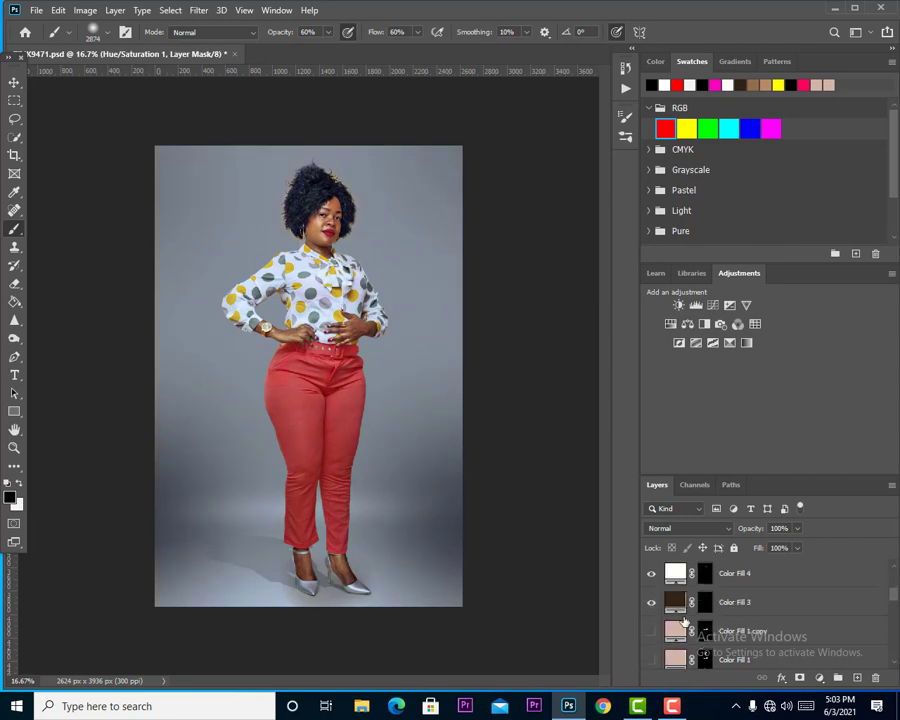
Make the Color Fill 1 copy, Color Fill 1 and Layer 1 copy 2 retouching layers visible.
left_click(651, 631)
left_click(651, 660)
scroll(740, 625, "down", 2)
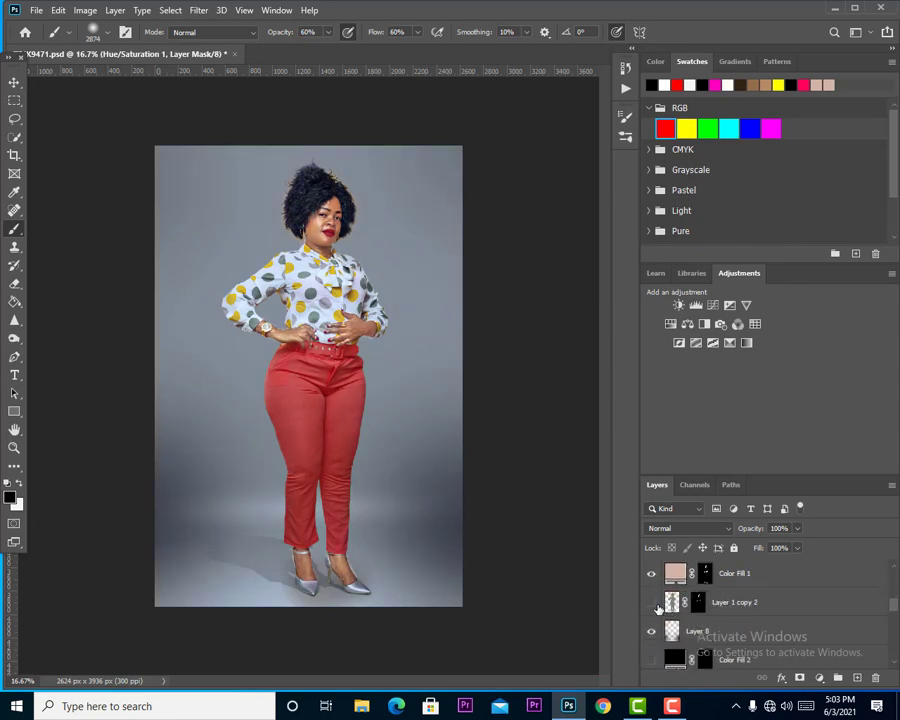
scroll(770, 615, "down", 1)
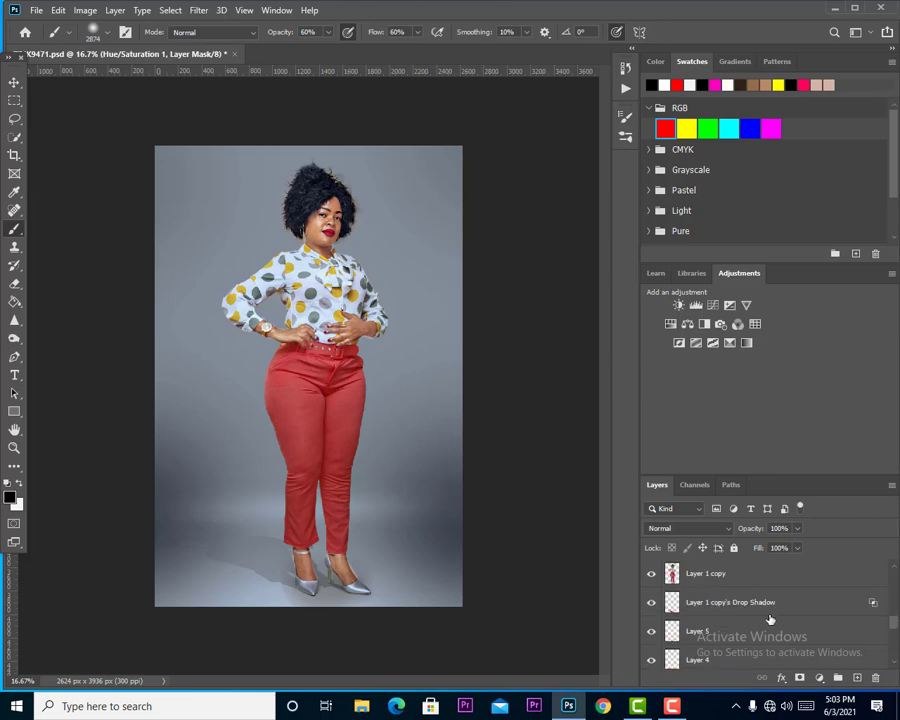
scroll(770, 615, "up", 2)
scroll(775, 614, "down", 2)
scroll(775, 614, "down", 3)
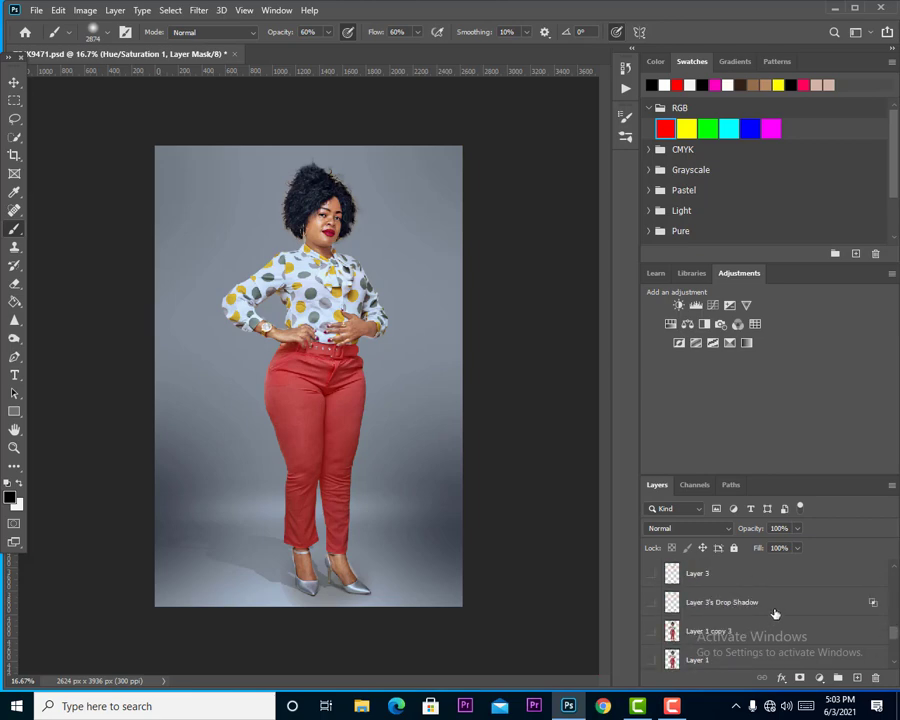
scroll(775, 614, "up", 10)
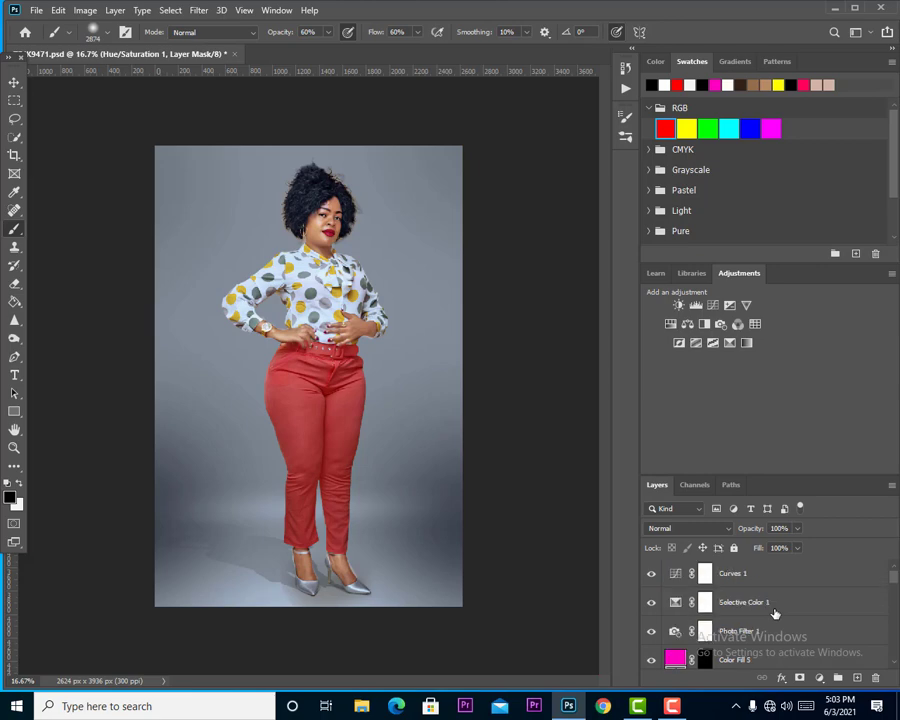
Move the black point of the Curves 1 adjustment slightly inward to deepen the shadows.
double_click(676, 574)
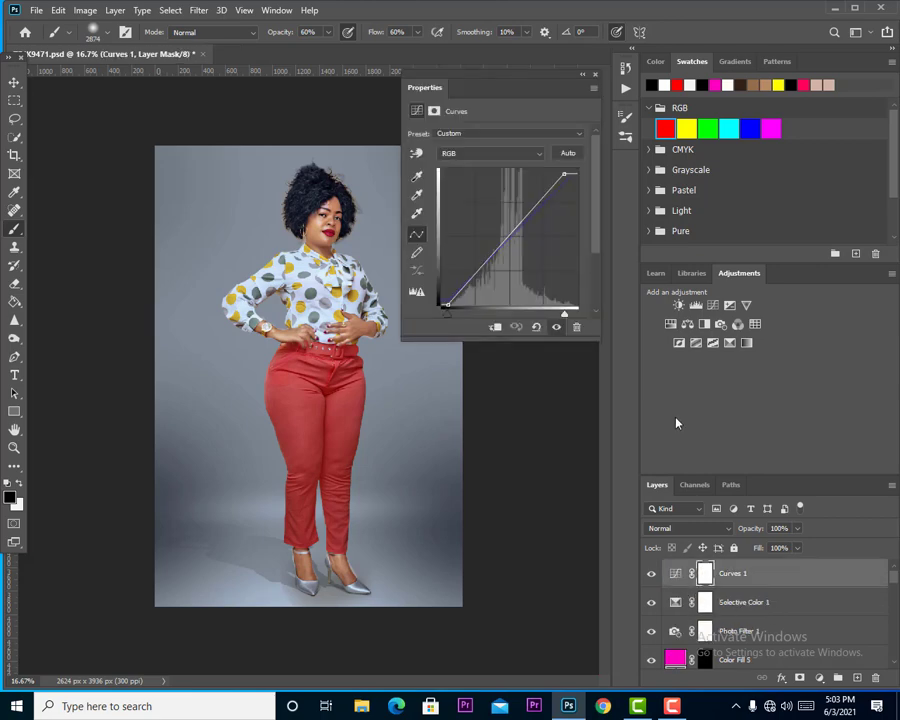
left_click_drag(448, 305, 451, 305)
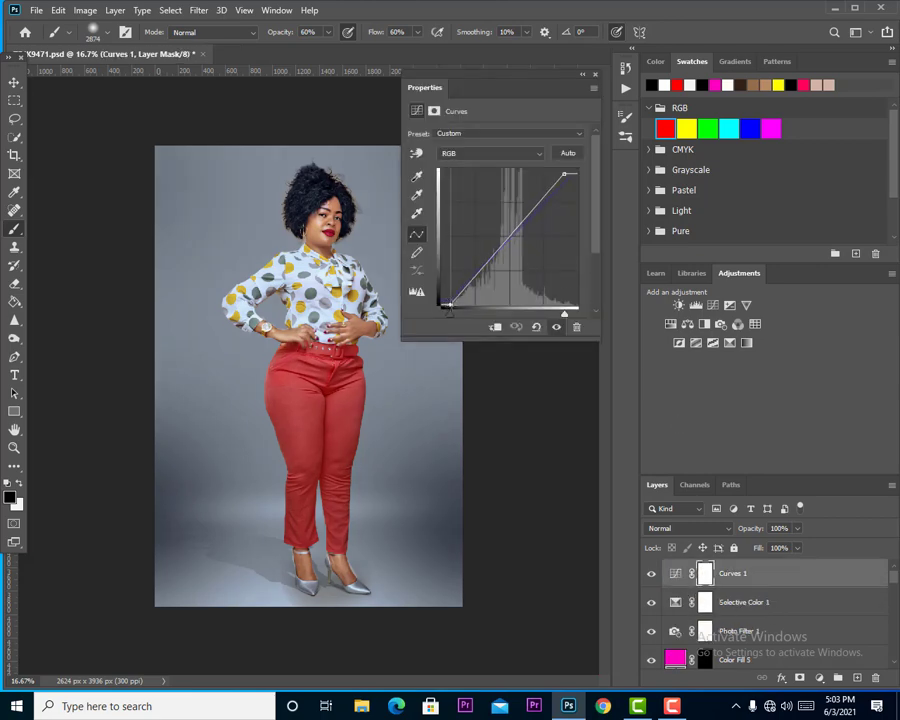
left_click(596, 76)
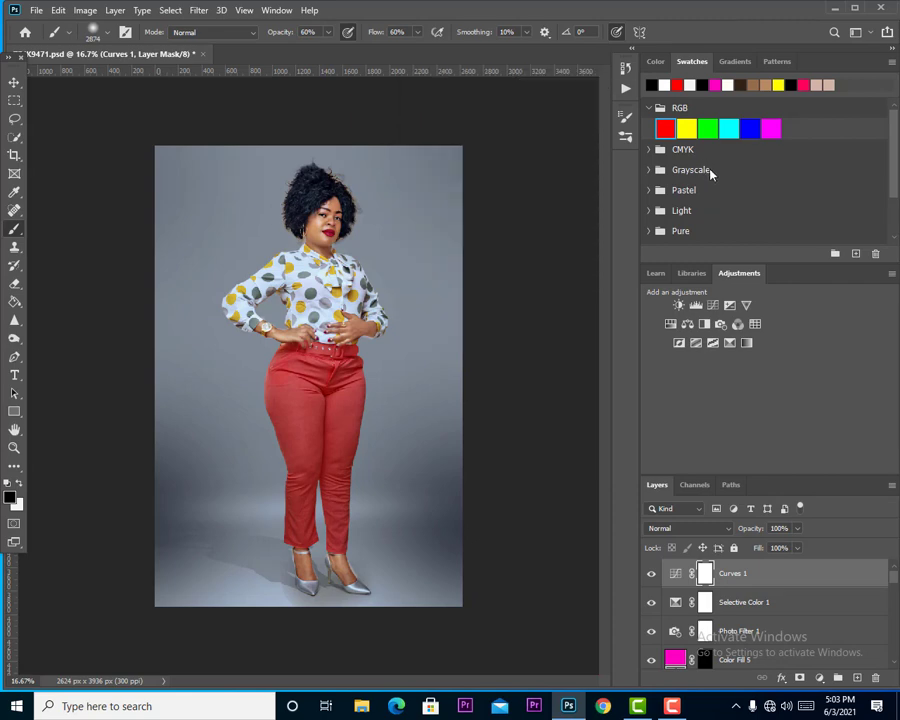
scroll(765, 624, "down", 3)
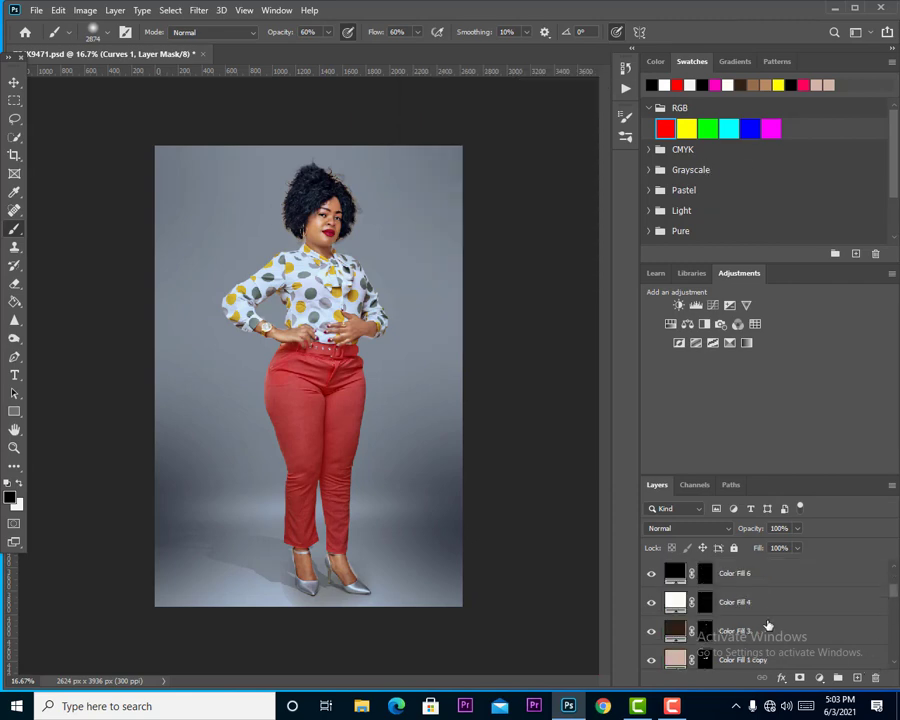
scroll(707, 650, "down", 3)
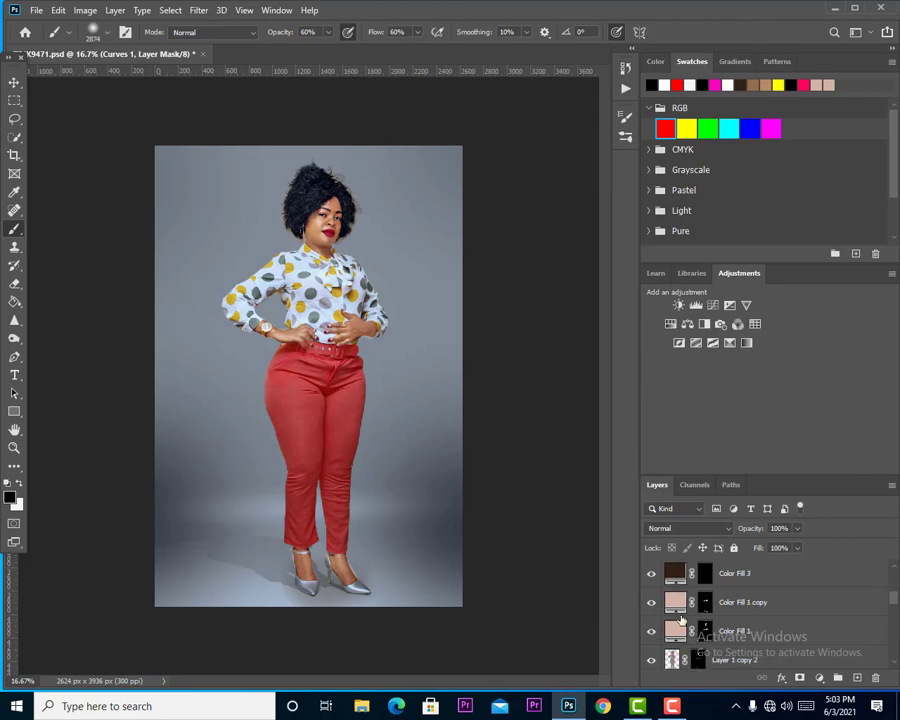